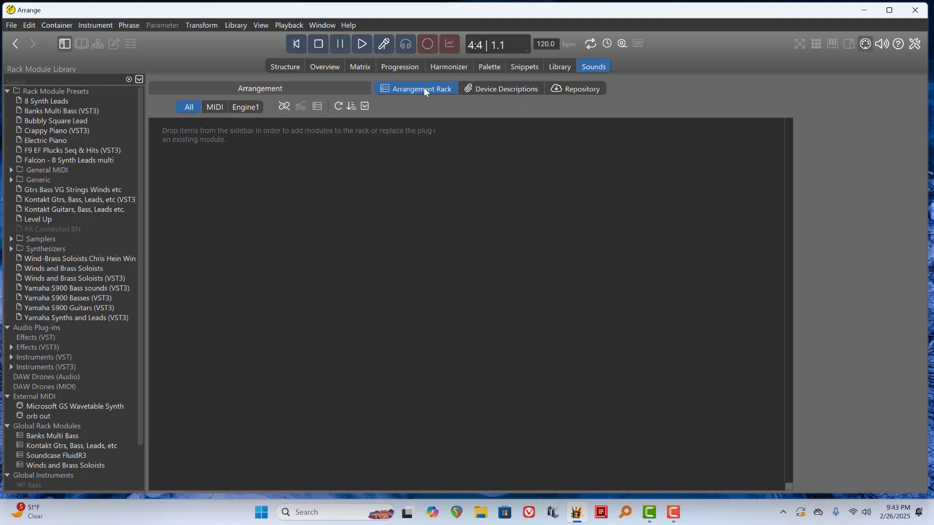
Add the Kontakt 7 (VST3) instrument from the audio plug-ins to the arrangement rack
{"action": "scroll", "coordinate": [60, 376], "scroll_direction": "down", "scroll_amount": 2}
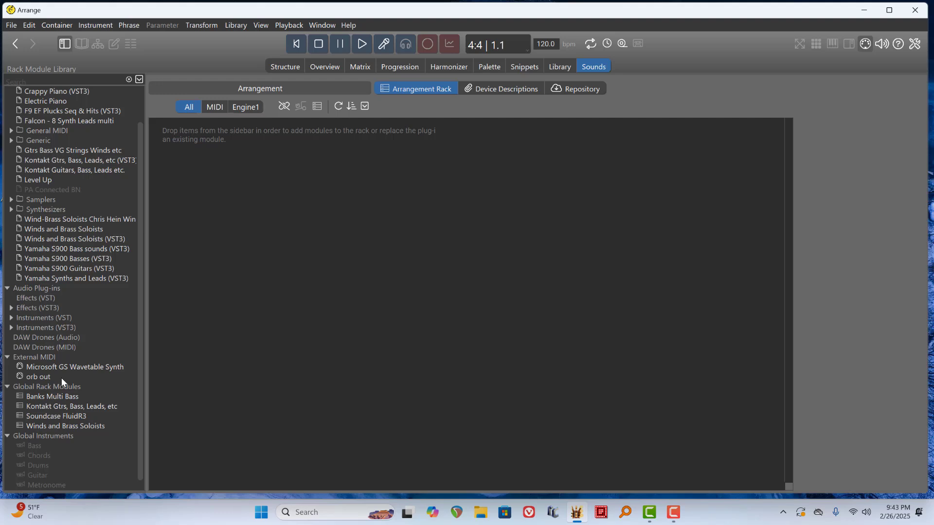
{"action": "left_click", "coordinate": [10, 318]}
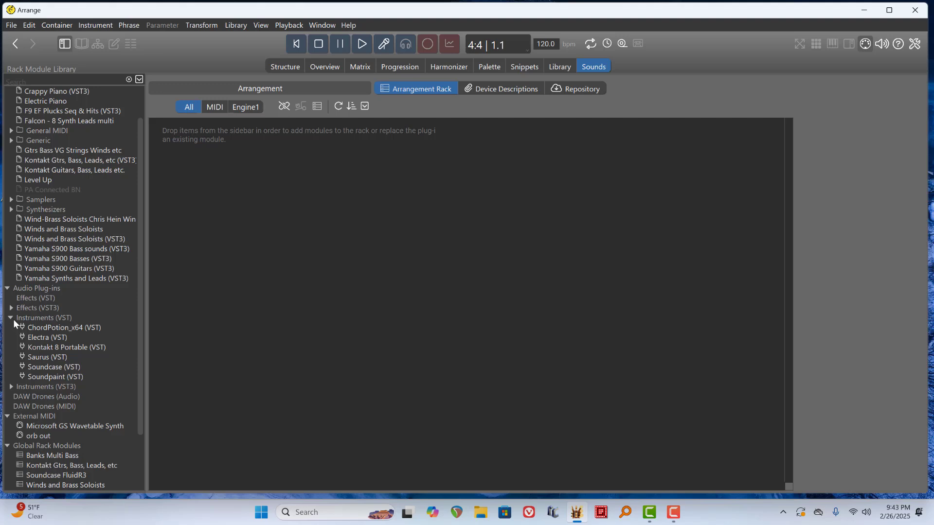
{"action": "left_click", "coordinate": [10, 318]}
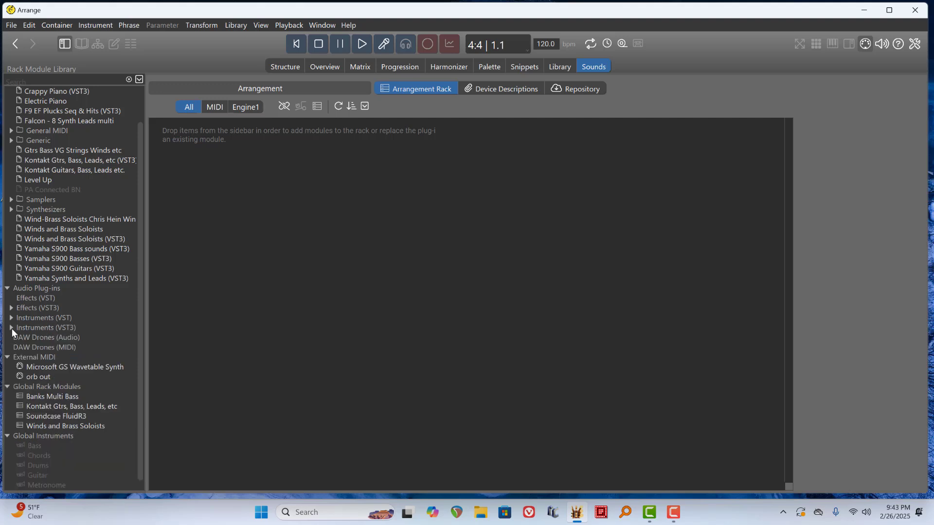
{"action": "left_click", "coordinate": [10, 327]}
{"action": "scroll", "coordinate": [77, 367], "scroll_direction": "down", "scroll_amount": 1}
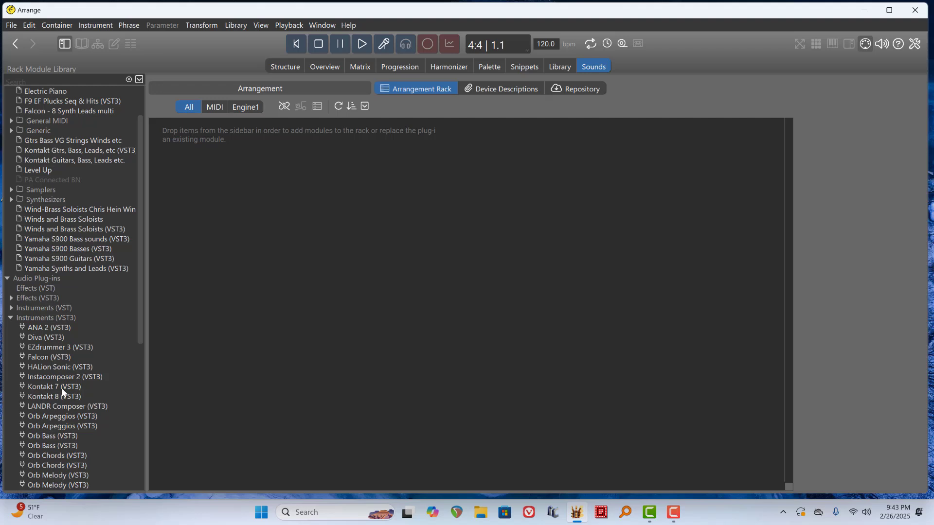
{"action": "left_click_drag", "start_coordinate": [60, 386], "coordinate": [329, 257]}
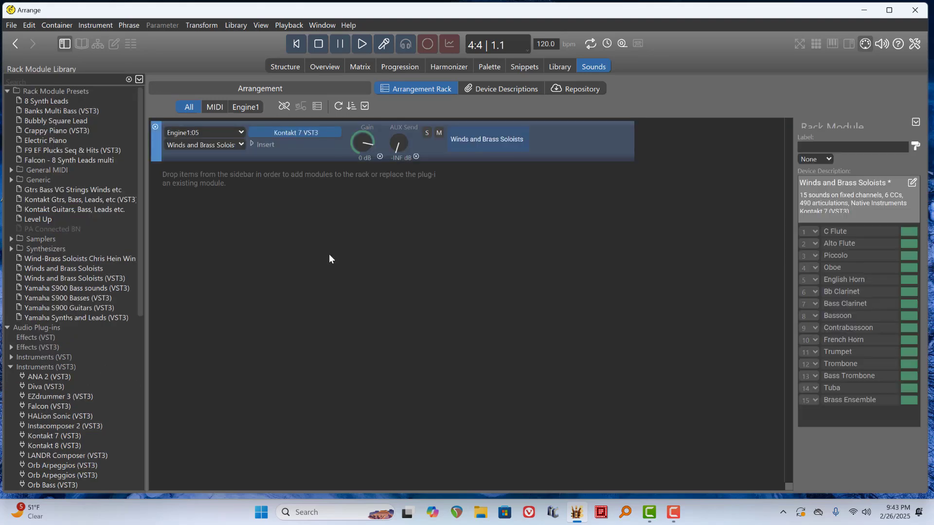
Assign a newly created Fixed Channels (Sampler) device description to the Kontakt 7 module
{"action": "left_click", "coordinate": [242, 146]}
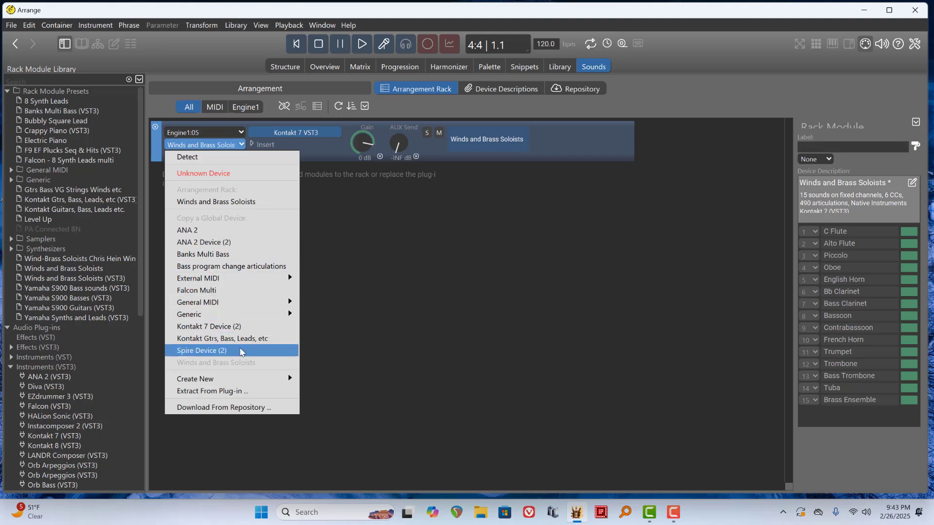
{"action": "mouse_move", "coordinate": [247, 382]}
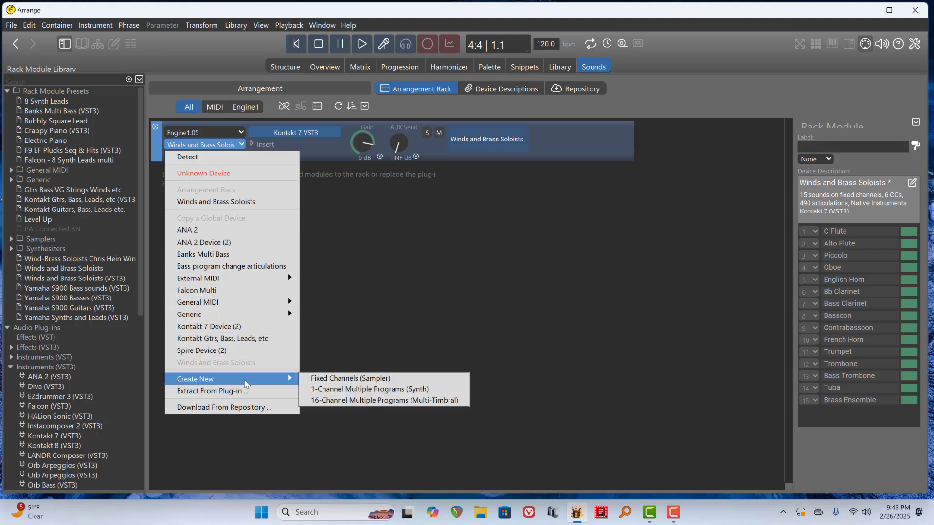
{"action": "left_click", "coordinate": [339, 379]}
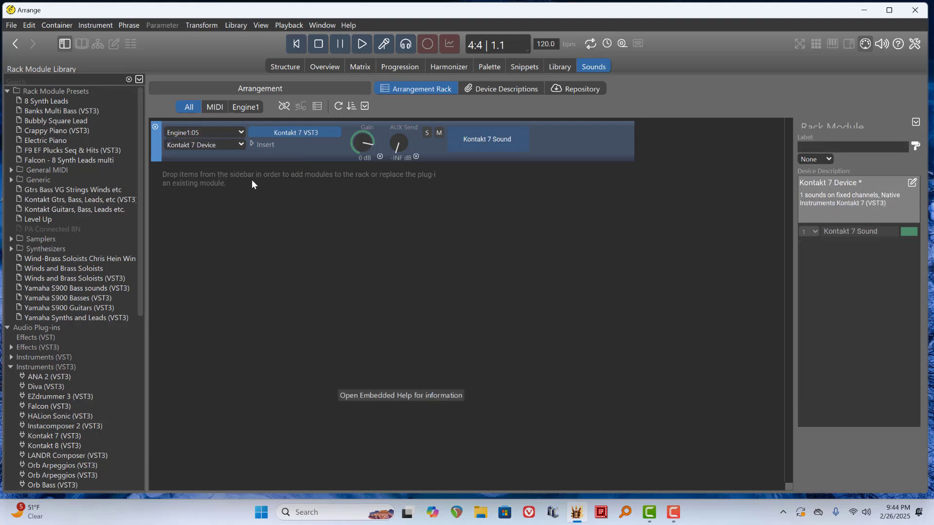
Open the Kontakt 7 plug-in window and switch it from the library browser to the multi rack view
{"action": "left_click", "coordinate": [295, 133]}
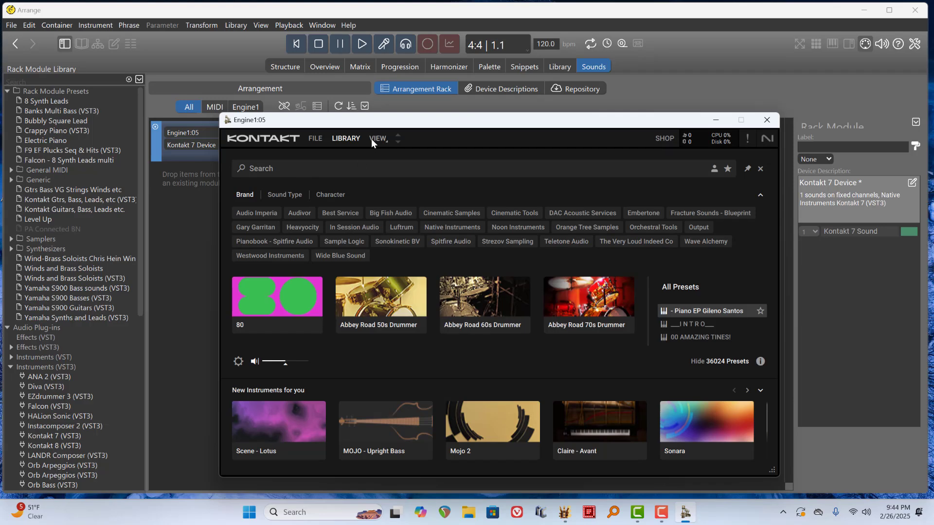
{"action": "left_click", "coordinate": [376, 141]}
{"action": "left_click", "coordinate": [383, 156]}
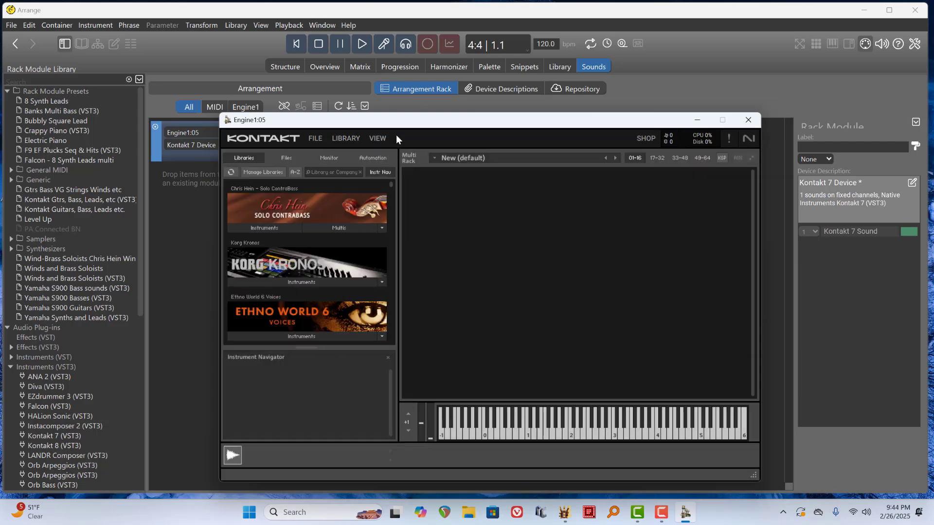
{"action": "left_click_drag", "start_coordinate": [401, 126], "coordinate": [350, 102]}
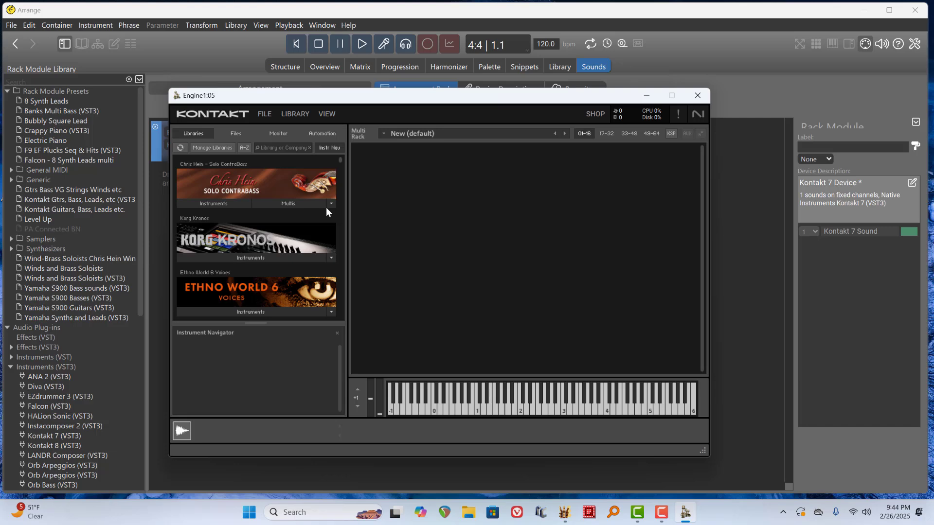
Load demobank.nkb from the Kontakt Multis folder and expand the bank's instrument slot list
{"action": "left_click", "coordinate": [264, 116]}
{"action": "left_click", "coordinate": [279, 157]}
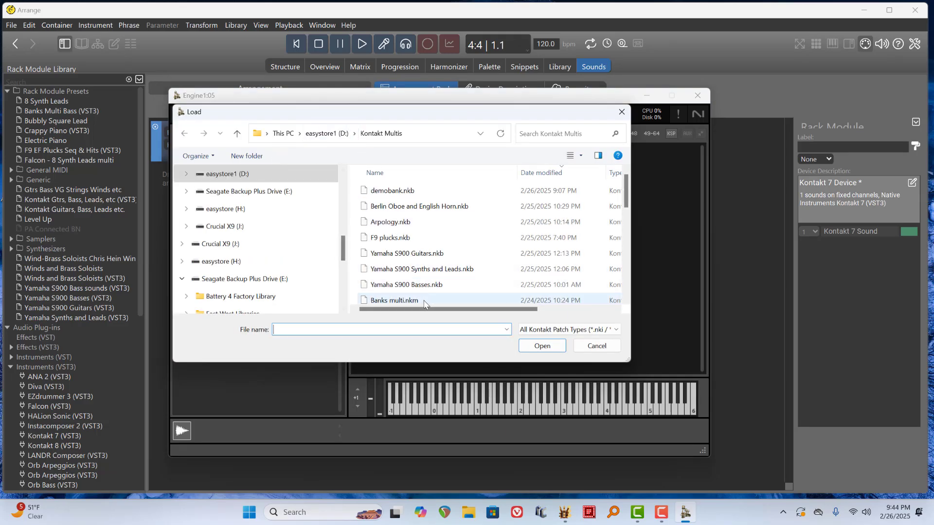
{"action": "left_click", "coordinate": [535, 176]}
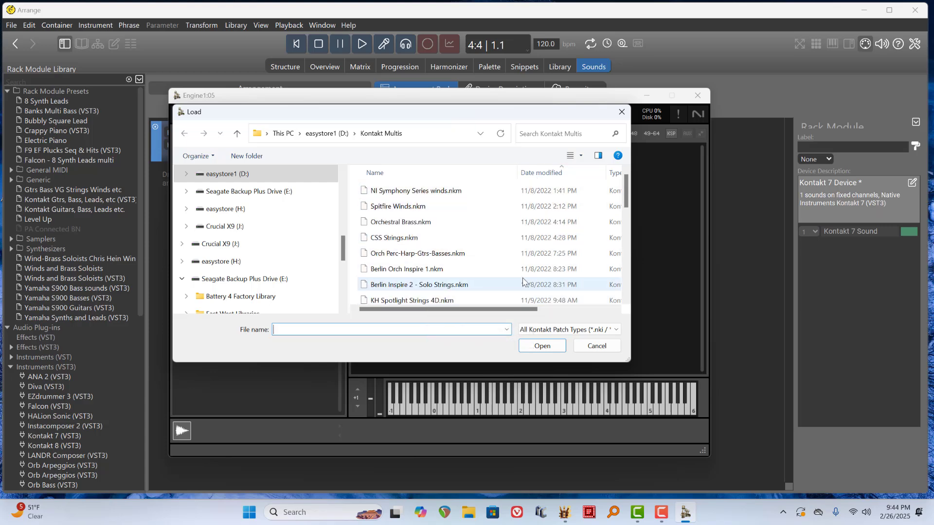
{"action": "left_click", "coordinate": [537, 175]}
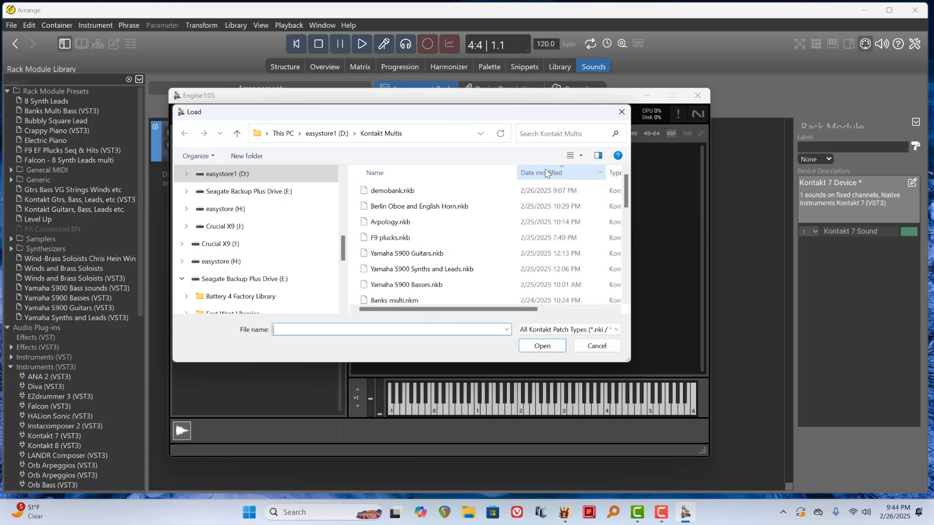
{"action": "left_click", "coordinate": [377, 196]}
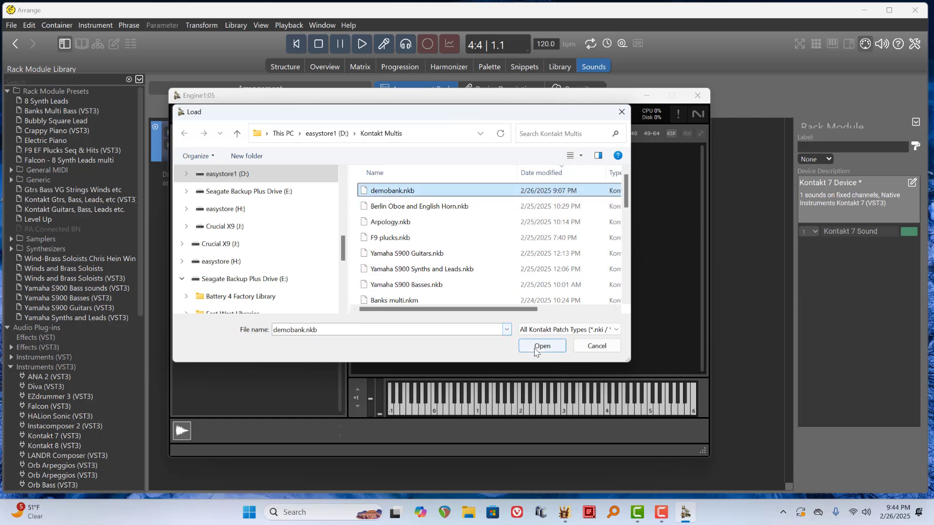
{"action": "left_click", "coordinate": [534, 348]}
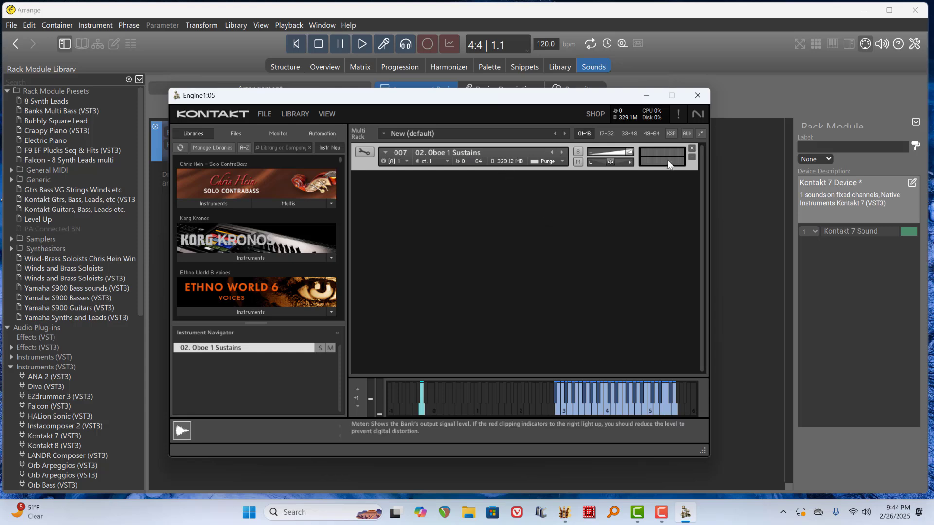
{"action": "left_click", "coordinate": [360, 154]}
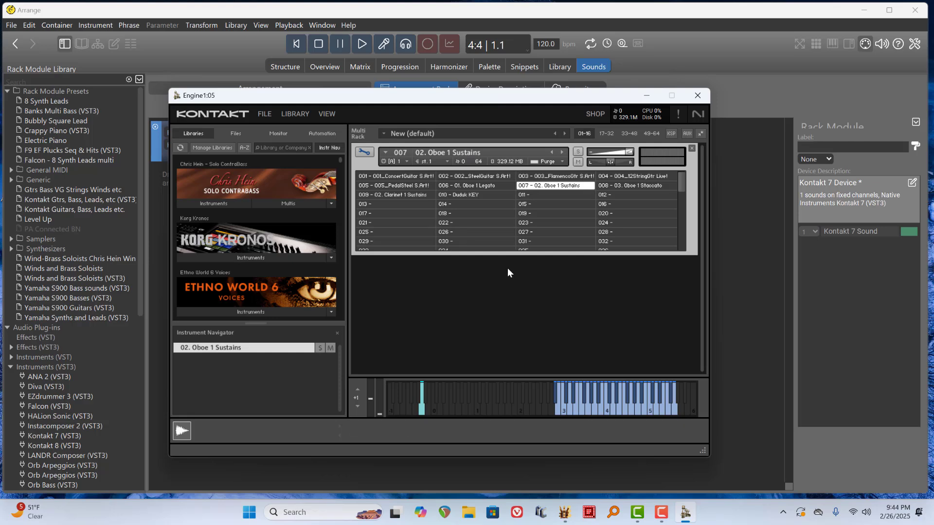
Load the user preset Keyswitch to Program Change into Kontakt's first multi script slot, hide the script editor and return to the rack
{"action": "left_click", "coordinate": [670, 134]}
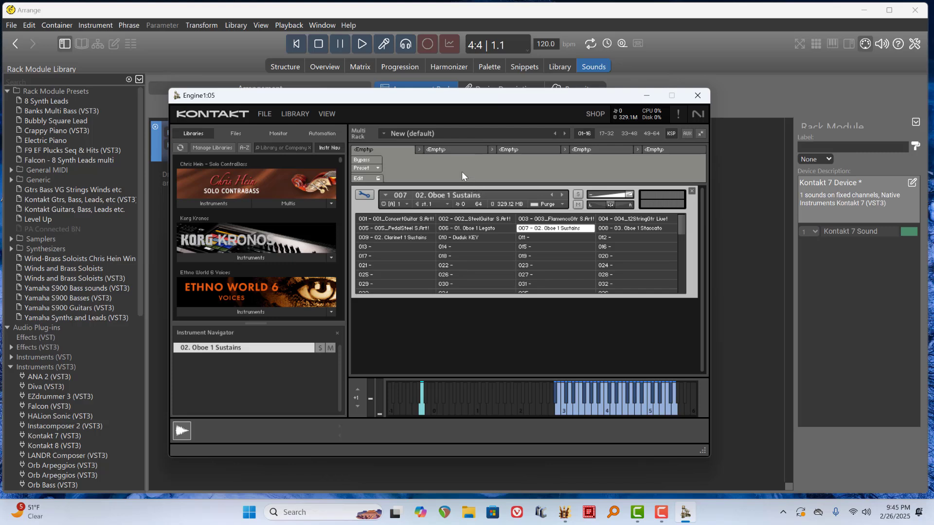
{"action": "left_click", "coordinate": [376, 169]}
{"action": "mouse_move", "coordinate": [385, 201]}
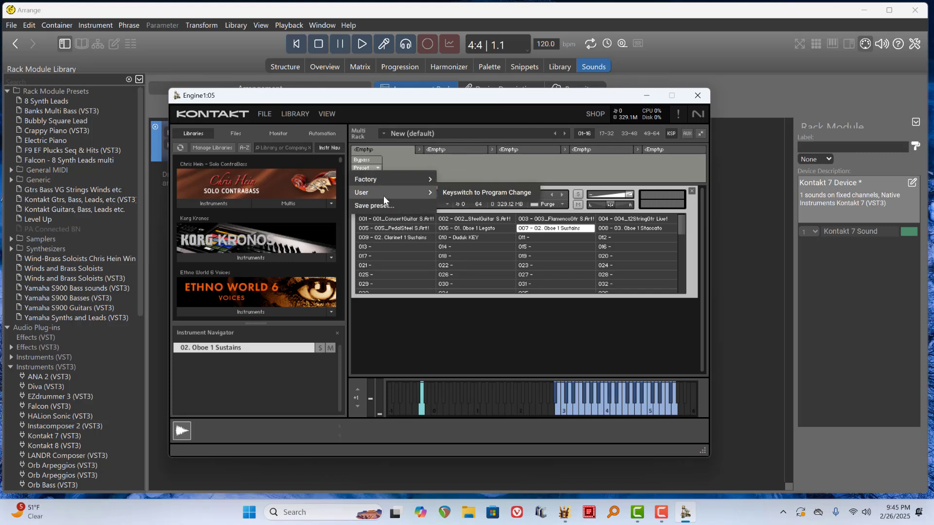
{"action": "left_click", "coordinate": [463, 194]}
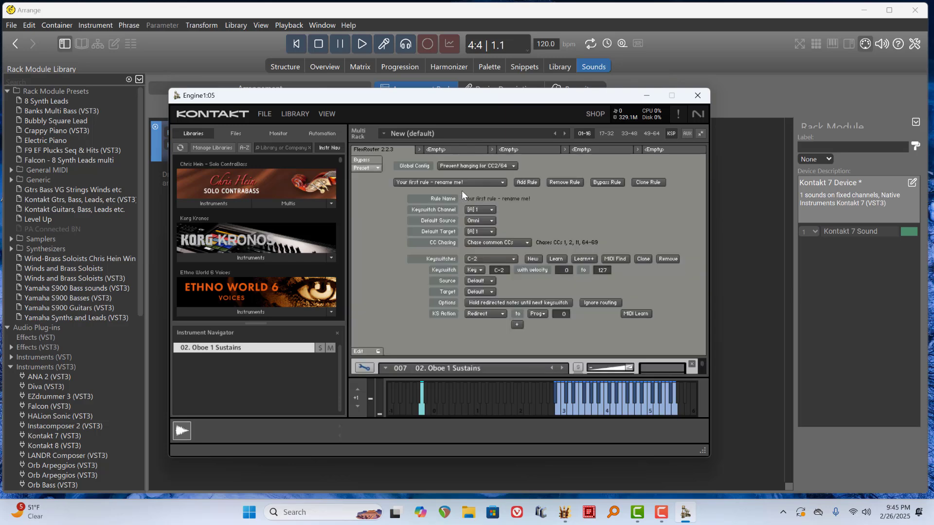
{"action": "left_click", "coordinate": [671, 134]}
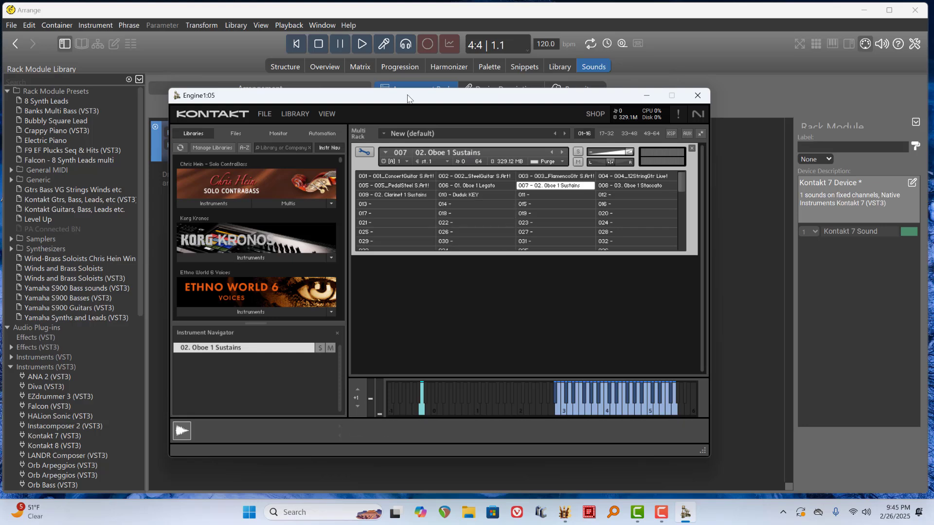
{"action": "left_click_drag", "start_coordinate": [408, 99], "coordinate": [0, 125]}
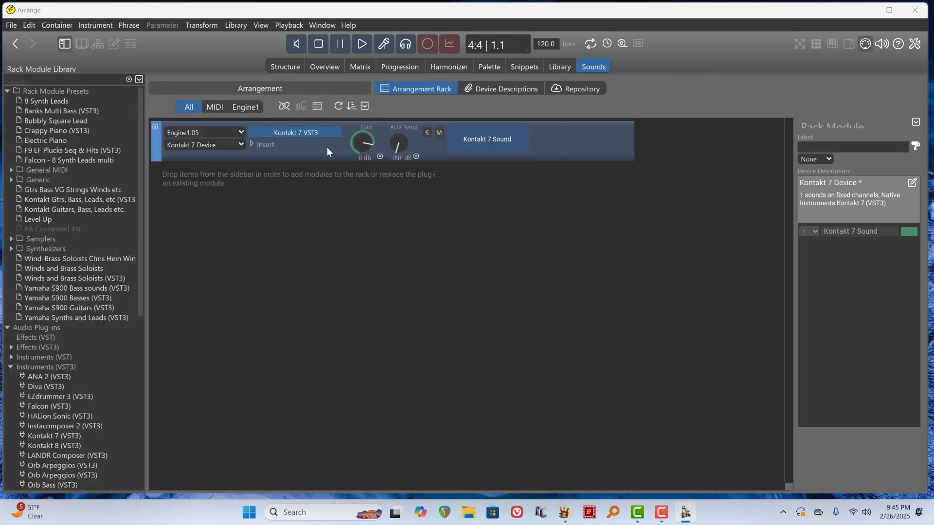
{"action": "left_click", "coordinate": [335, 203]}
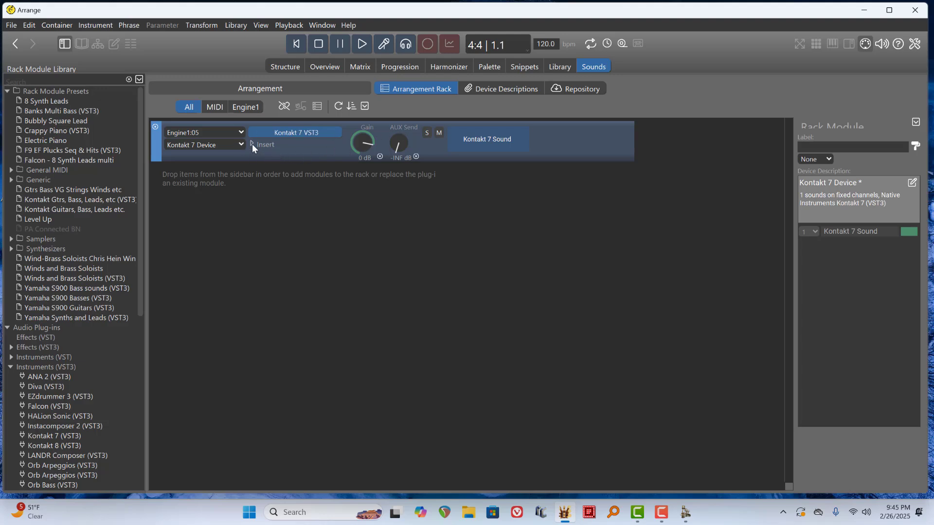
Rename the Kontakt 7 device description to Demo Bank
{"action": "left_click", "coordinate": [502, 88]}
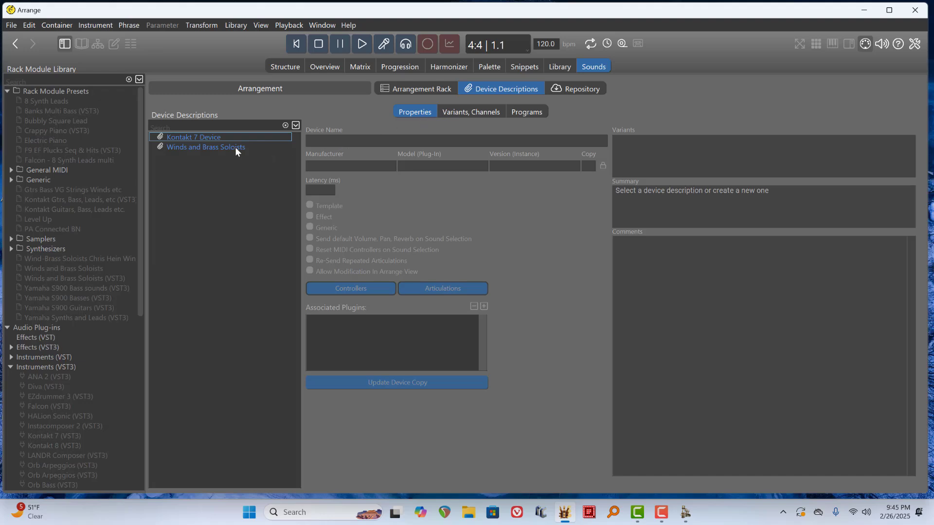
{"action": "left_click", "coordinate": [214, 137]}
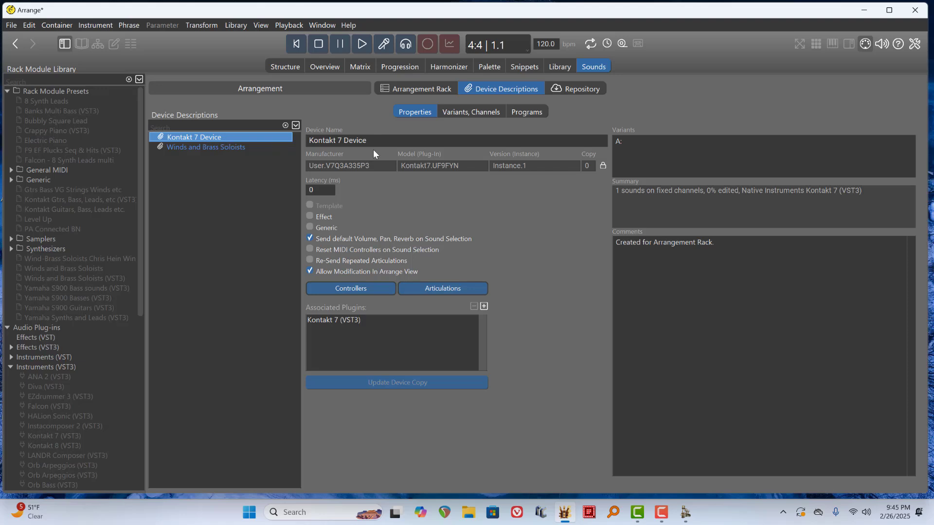
{"action": "left_click_drag", "start_coordinate": [379, 141], "coordinate": [299, 129]}
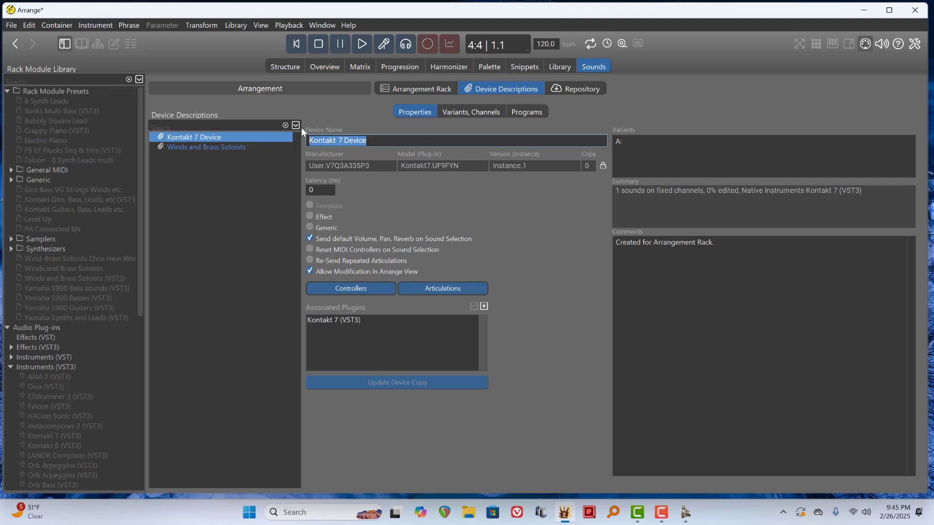
{"action": "type", "text": "Demo Bank"}
{"action": "key", "text": "Return"}
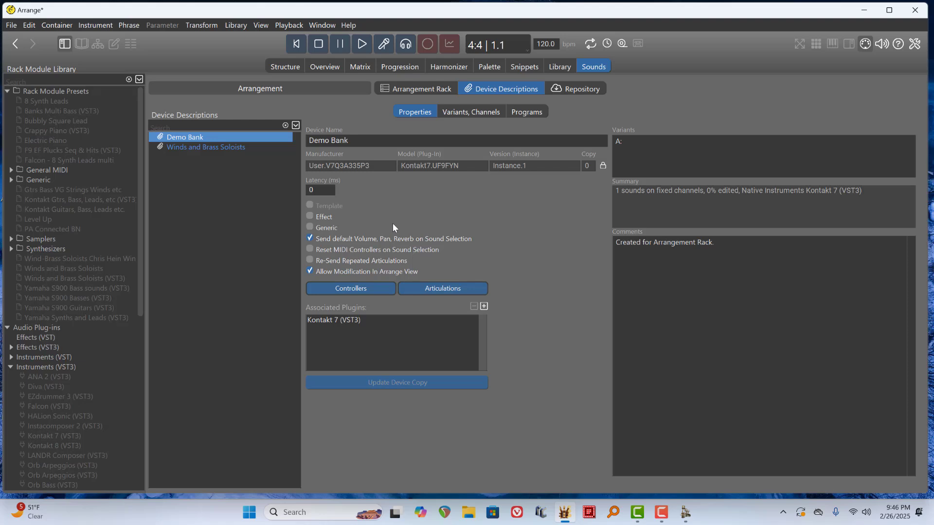
Assign the Synth category to the sound on channel 1 of the Demo Bank device
{"action": "left_click", "coordinate": [461, 112]}
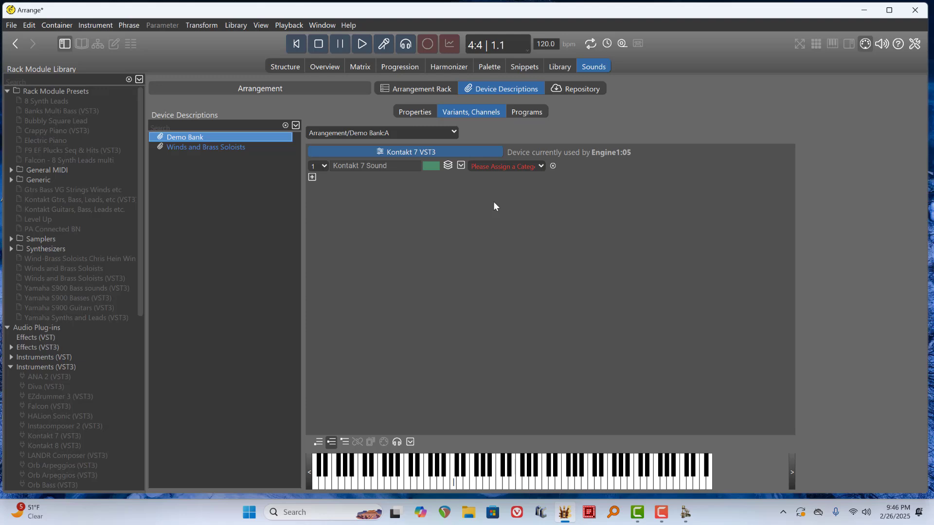
{"action": "left_click", "coordinate": [506, 168]}
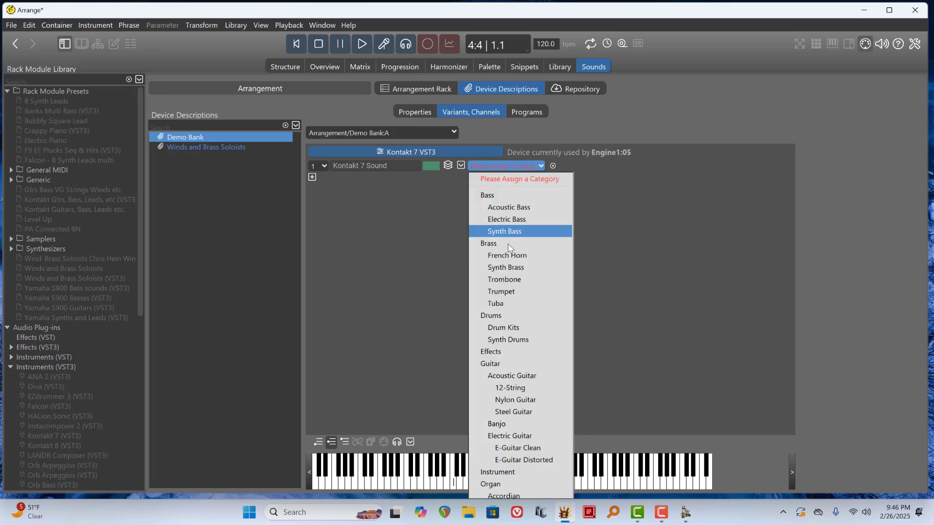
{"action": "scroll", "coordinate": [499, 368], "scroll_direction": "down", "scroll_amount": 2}
{"action": "scroll", "coordinate": [499, 368], "scroll_direction": "down", "scroll_amount": 7}
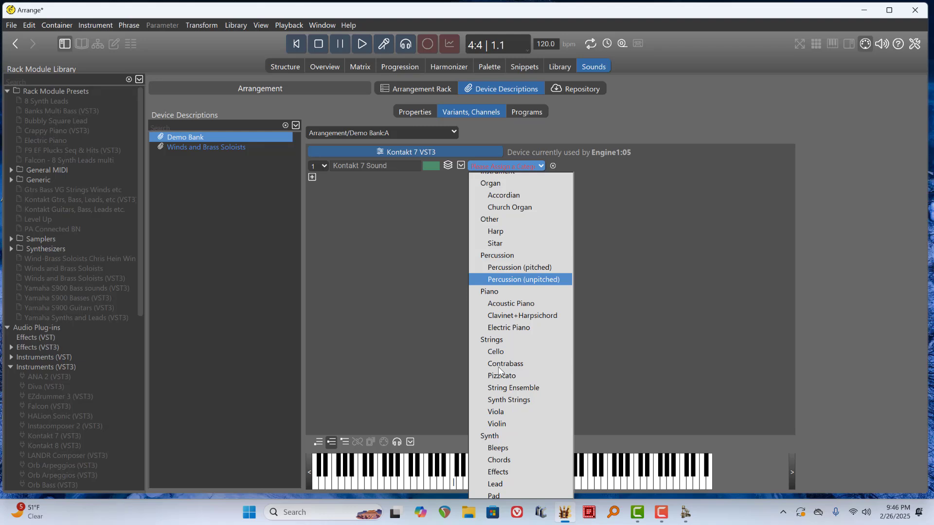
{"action": "scroll", "coordinate": [499, 368], "scroll_direction": "down", "scroll_amount": 3}
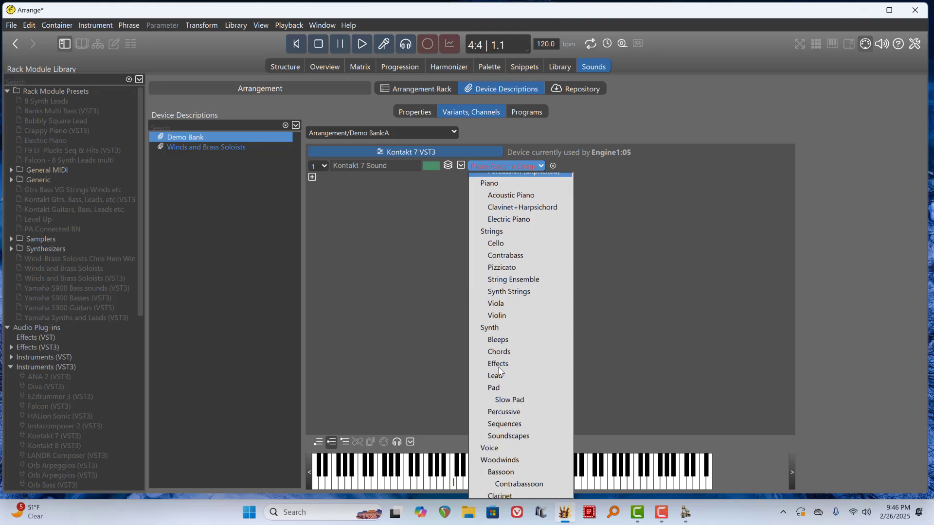
{"action": "left_click", "coordinate": [493, 327]}
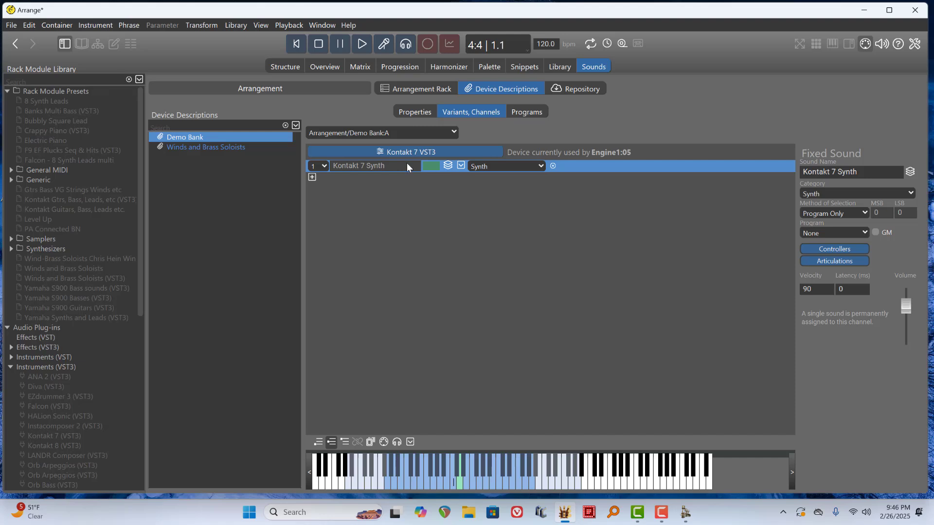
Rename the channel 1 sound to Demo Bank
{"action": "left_click_drag", "start_coordinate": [868, 173], "coordinate": [787, 163]}
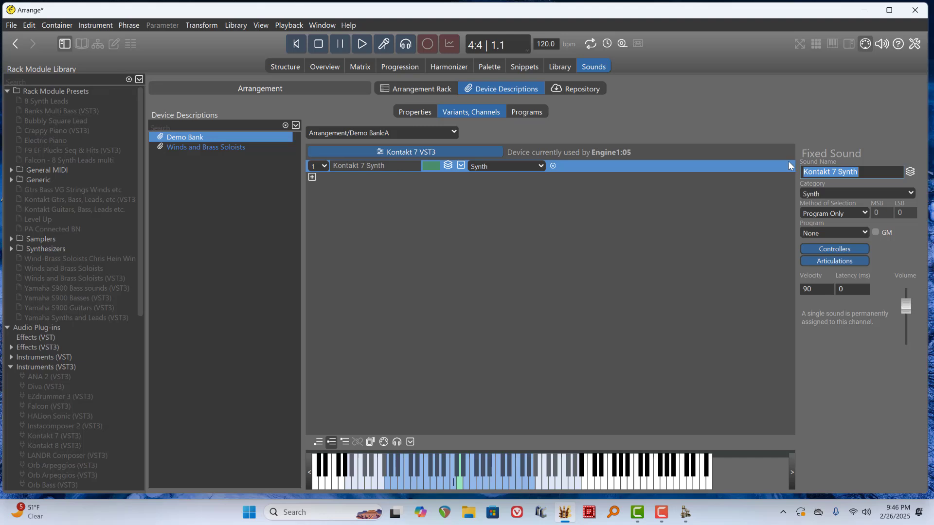
{"action": "key", "text": "BackSpace"}
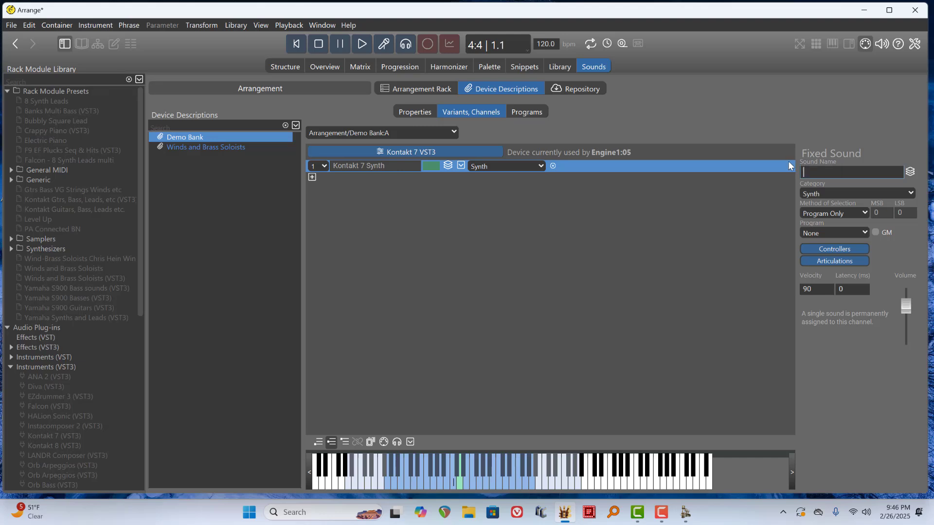
{"action": "type", "text": "Demo Bank"}
{"action": "key", "text": "Return"}
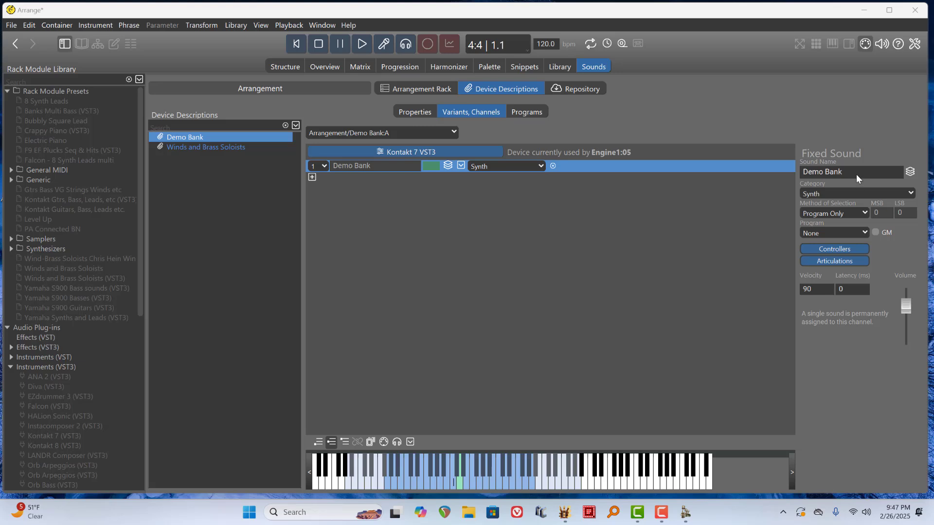
Check the instrument slots in the Kontakt bank and the Demo Bank module in the arrangement rack, and return to the device descriptions
{"action": "left_click", "coordinate": [603, 267]}
{"action": "left_click_drag", "start_coordinate": [0, 122], "coordinate": [372, 109]}
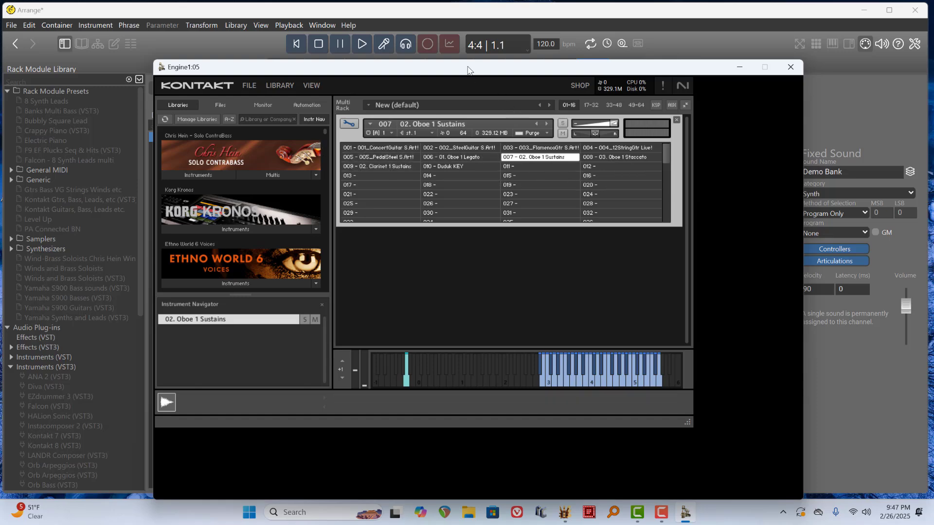
{"action": "left_click_drag", "start_coordinate": [469, 67], "coordinate": [0, 141]}
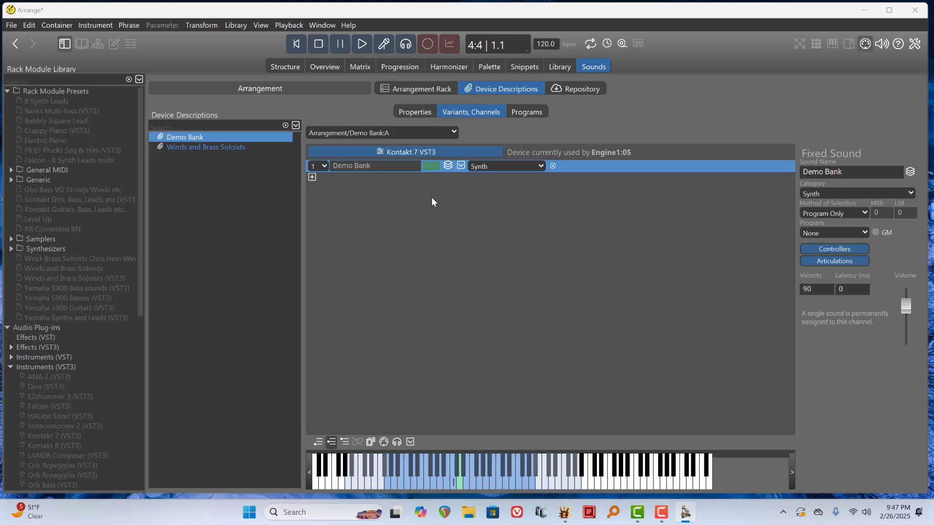
{"action": "left_click", "coordinate": [417, 90]}
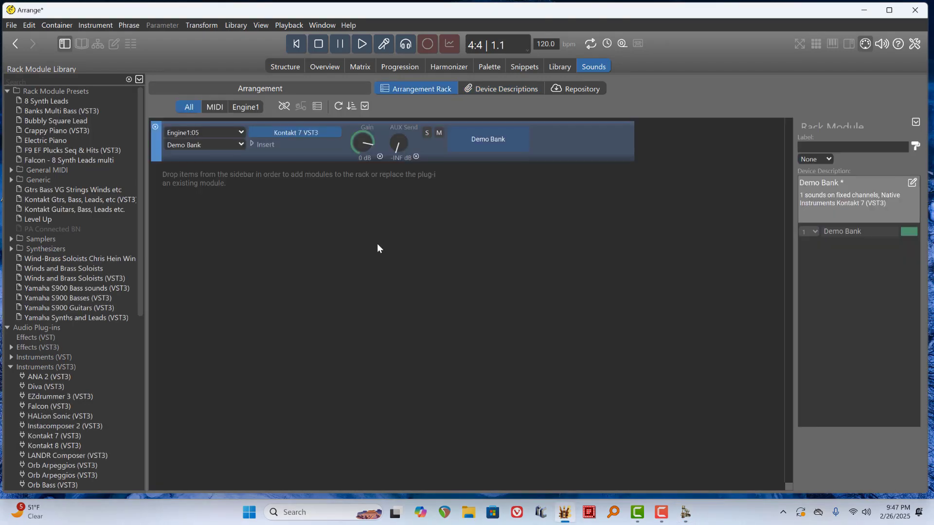
{"action": "left_click", "coordinate": [481, 88]}
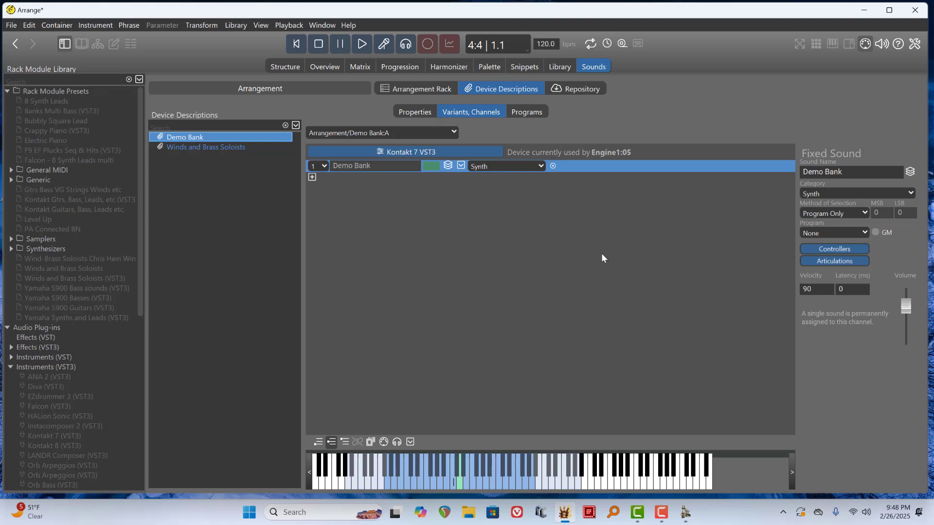
Open the custom articulations of the Demo Bank sound and move their window clear of the device description list
{"action": "left_click", "coordinate": [824, 260]}
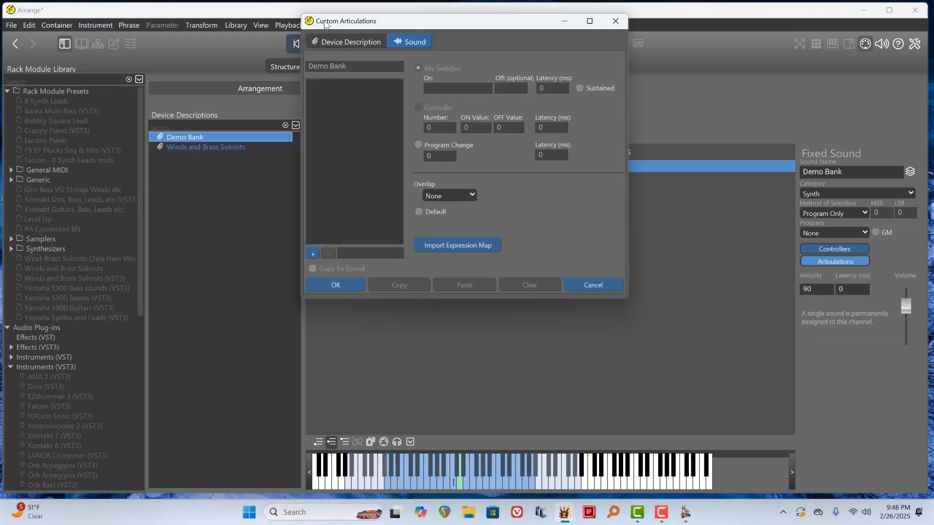
{"action": "left_click_drag", "start_coordinate": [320, 27], "coordinate": [472, 48]}
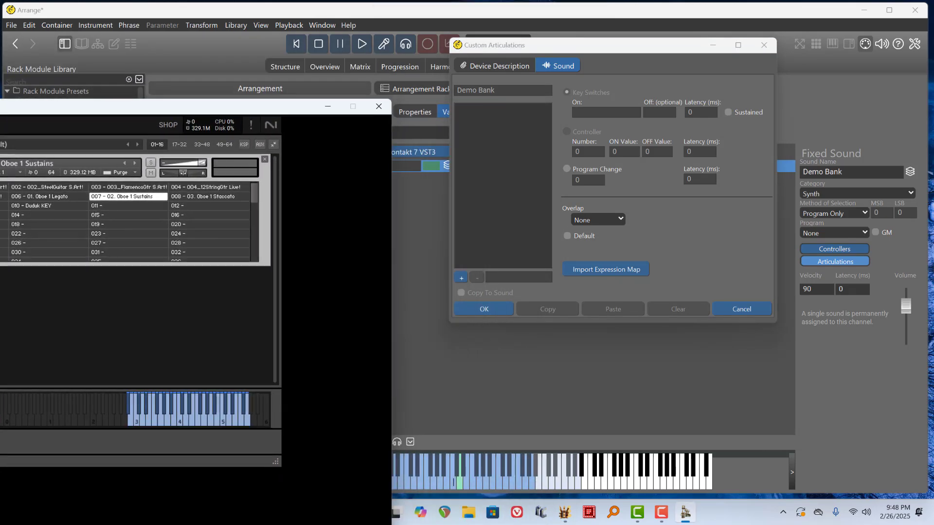
Try to shrink the Kontakt window and place it where the custom articulations window stays visible
{"action": "left_click_drag", "start_coordinate": [0, 149], "coordinate": [233, 141]}
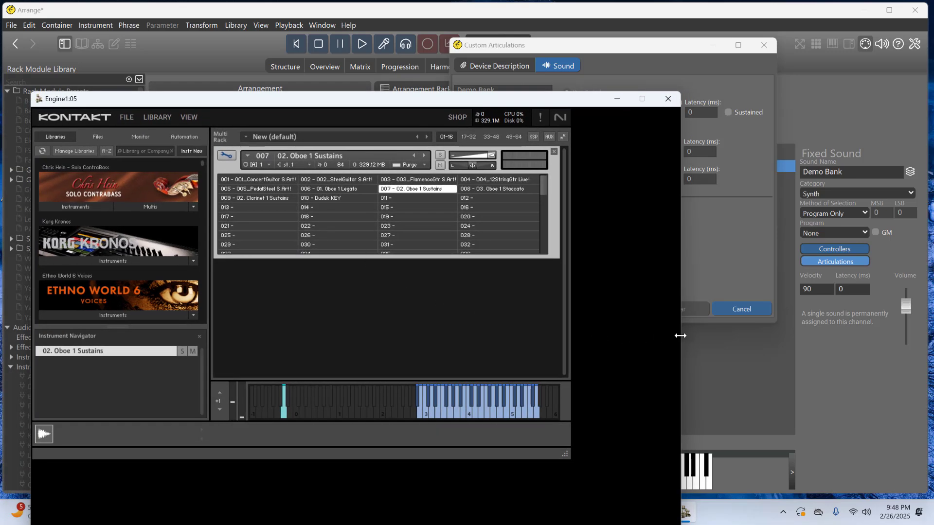
{"action": "left_click_drag", "start_coordinate": [680, 334], "coordinate": [582, 322]}
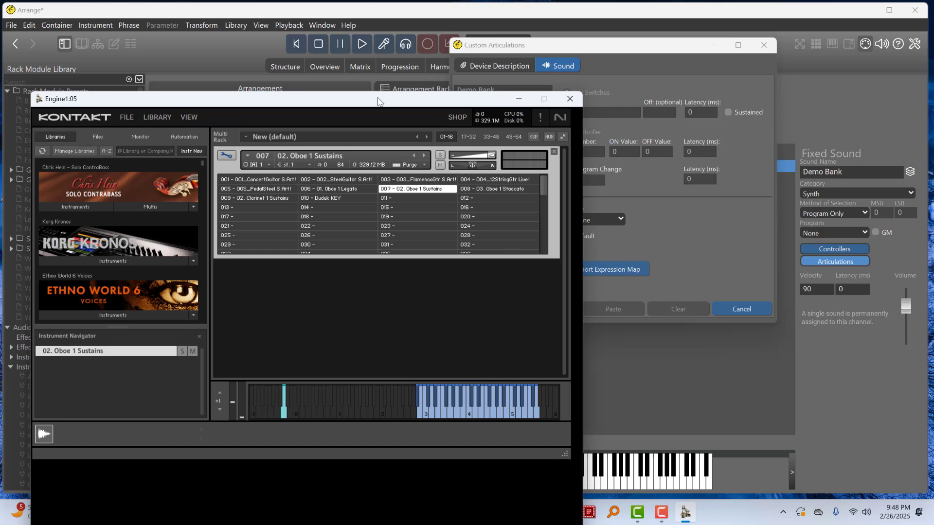
{"action": "left_click_drag", "start_coordinate": [289, 100], "coordinate": [297, 43]}
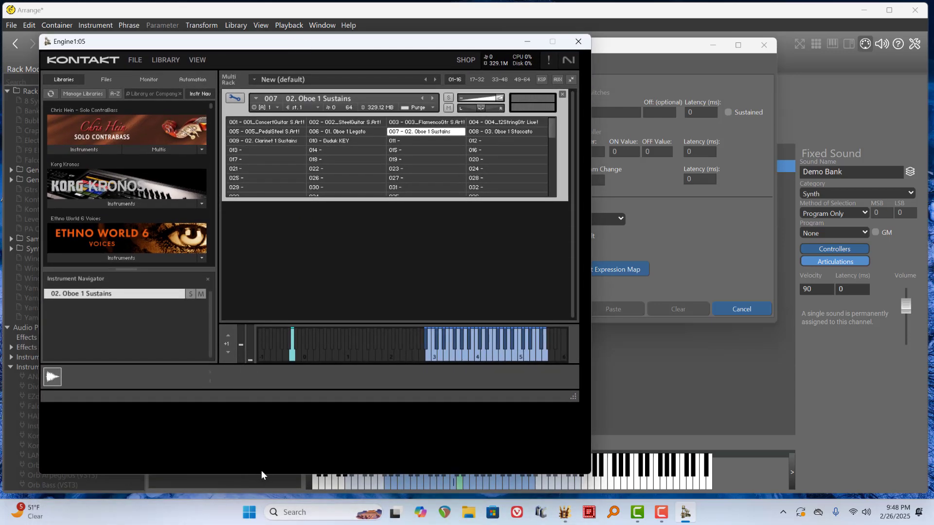
{"action": "left_click_drag", "start_coordinate": [261, 473], "coordinate": [250, 210]}
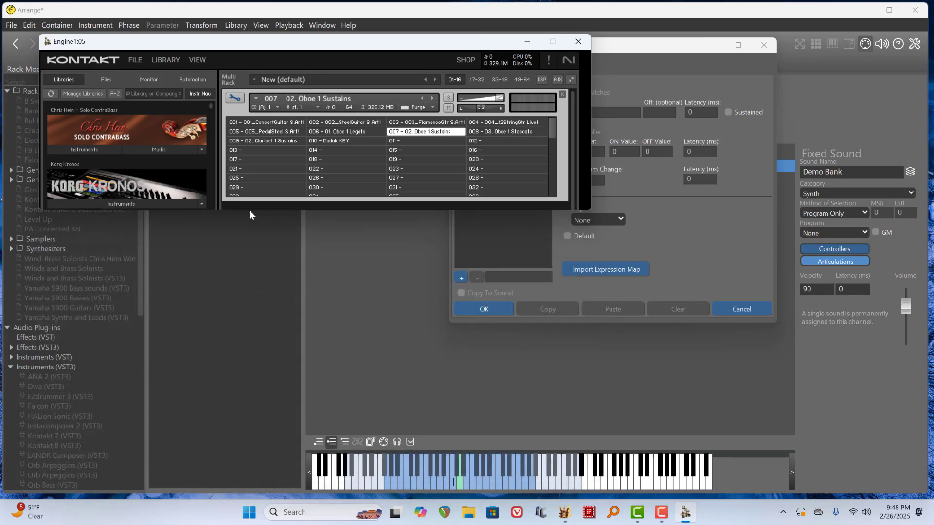
{"action": "left_click_drag", "start_coordinate": [202, 42], "coordinate": [214, 341]}
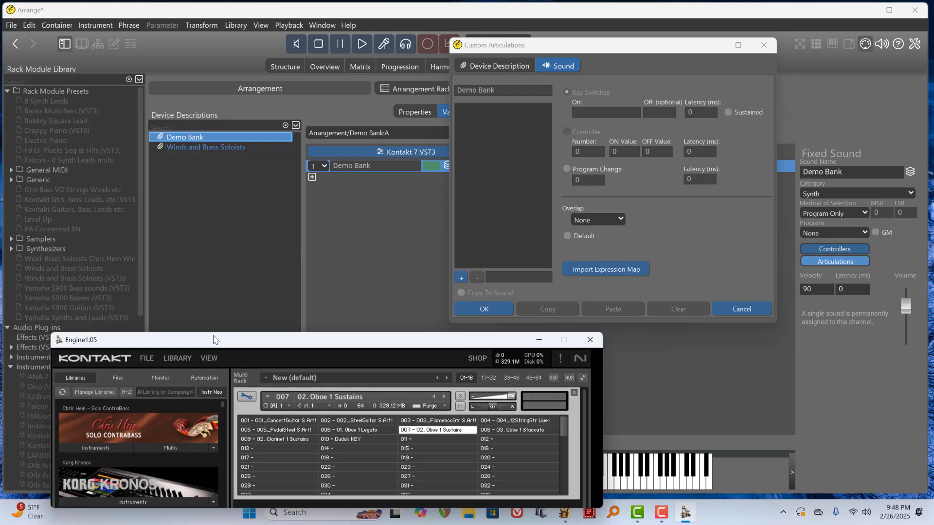
{"action": "left_click", "coordinate": [398, 278]}
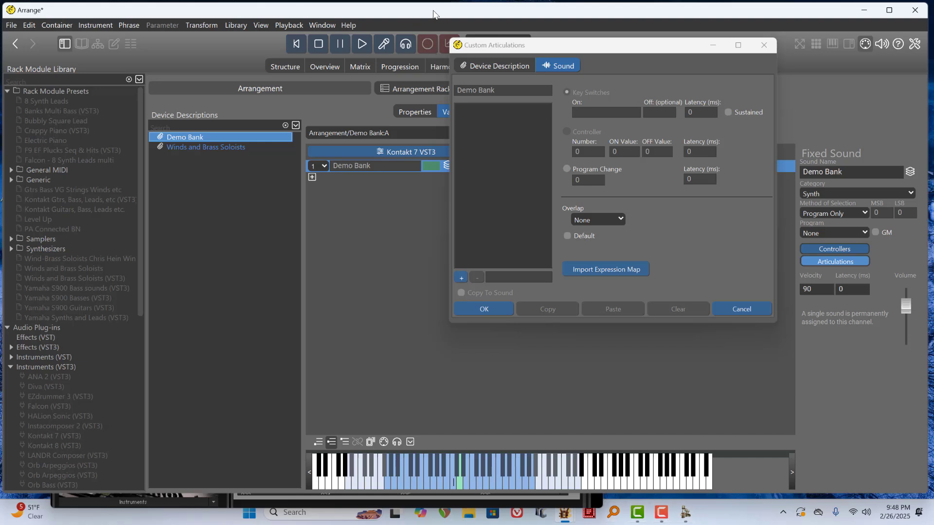
{"action": "left_click", "coordinate": [174, 501]}
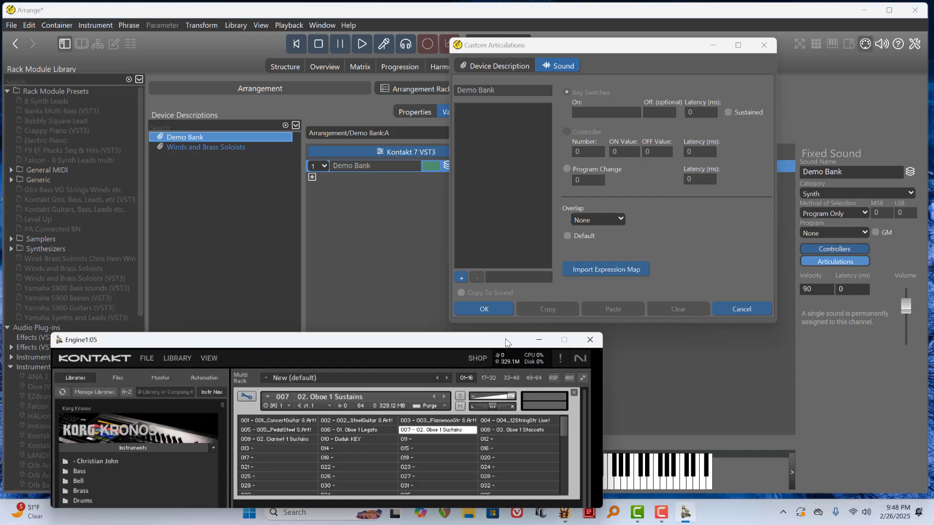
{"action": "left_click_drag", "start_coordinate": [510, 340], "coordinate": [130, 218]}
{"action": "left_click", "coordinate": [232, 291]}
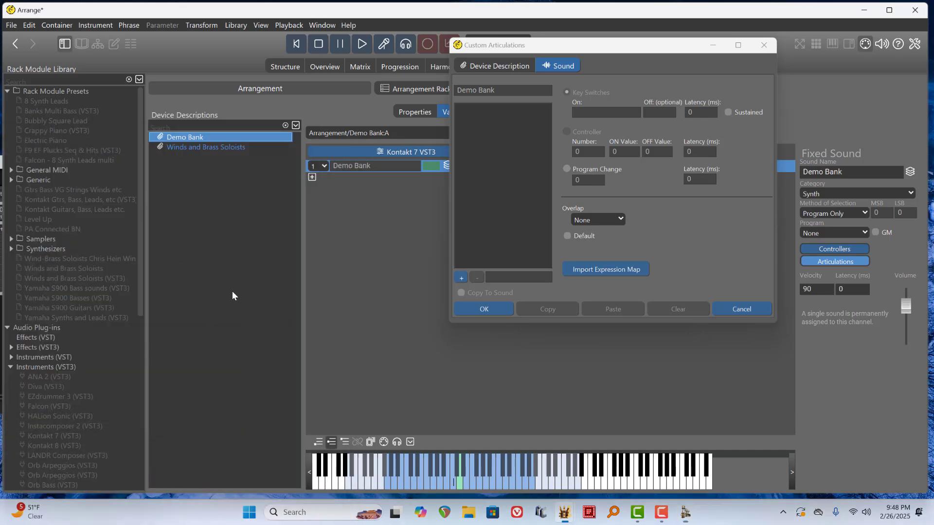
Arrange the Kontakt window and the custom articulations window side by side so the bank's slot list stays readable
{"action": "key", "text": "alt+Tab"}
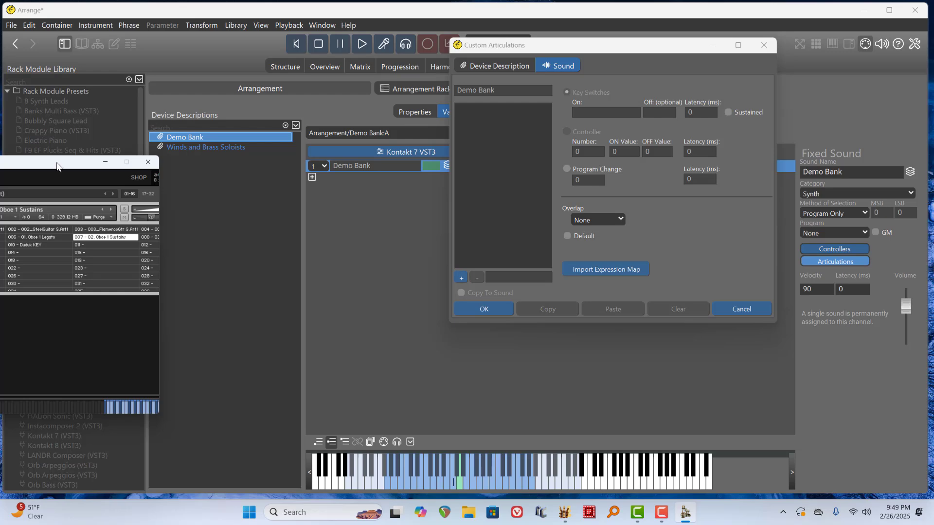
{"action": "left_click_drag", "start_coordinate": [58, 160], "coordinate": [89, 145]}
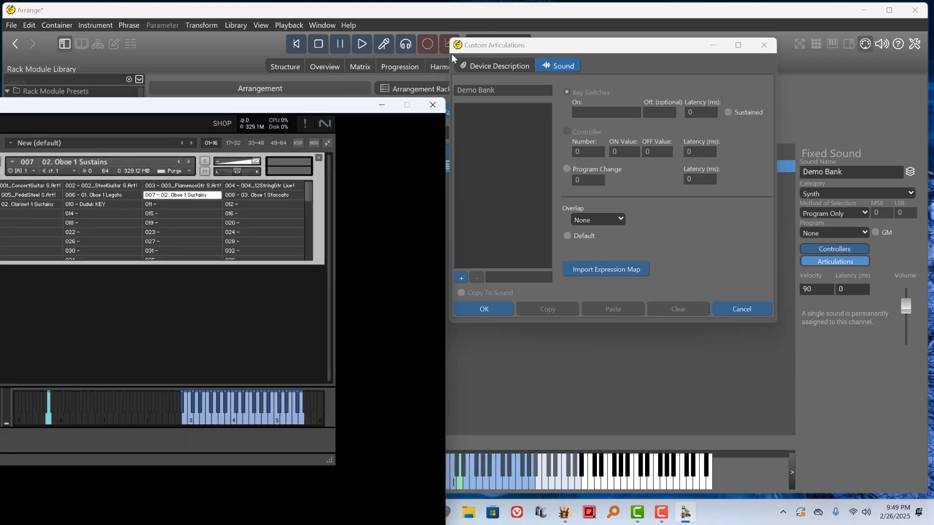
{"action": "left_click_drag", "start_coordinate": [467, 47], "coordinate": [566, 41]}
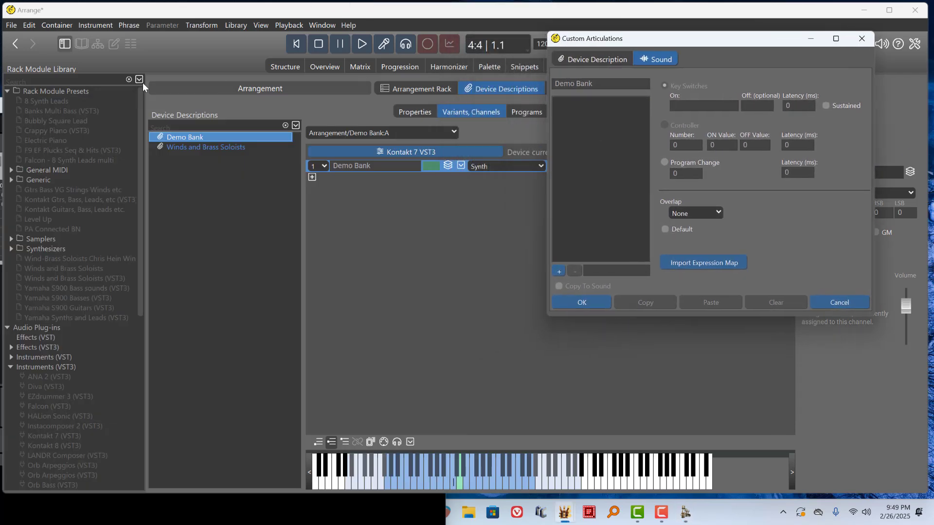
{"action": "left_click_drag", "start_coordinate": [0, 105], "coordinate": [34, 82]}
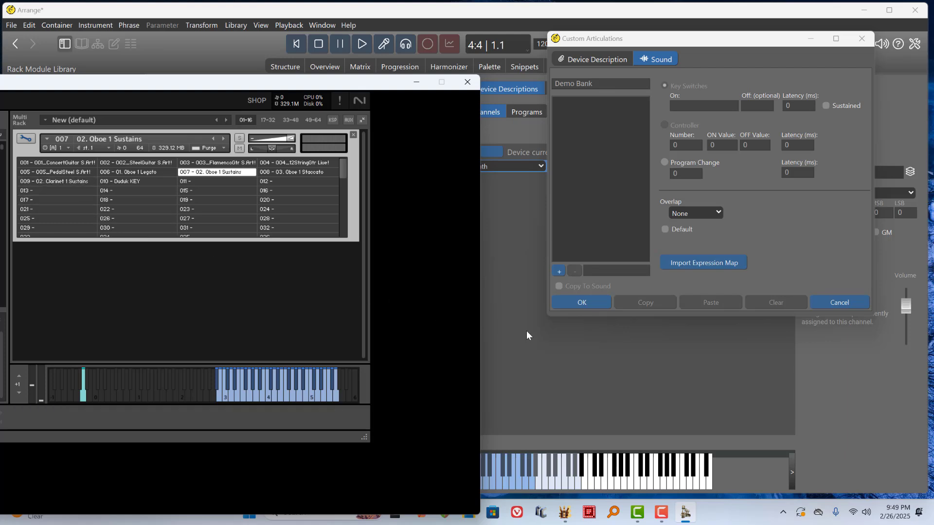
Add an articulation named Concert Guitar to the Demo Bank sound, consulting the first slot of the Kontakt bank for its name
{"action": "left_click", "coordinate": [558, 272]}
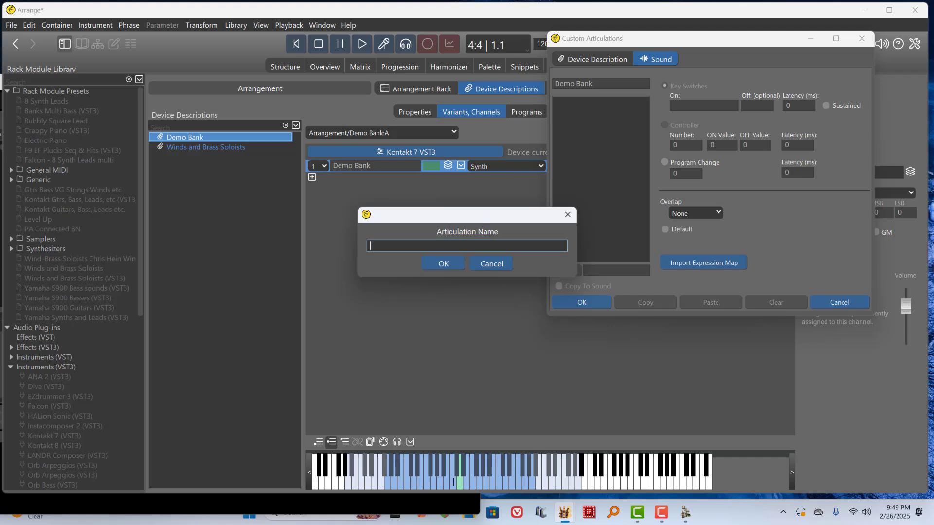
{"action": "left_click_drag", "start_coordinate": [0, 83], "coordinate": [73, 124]}
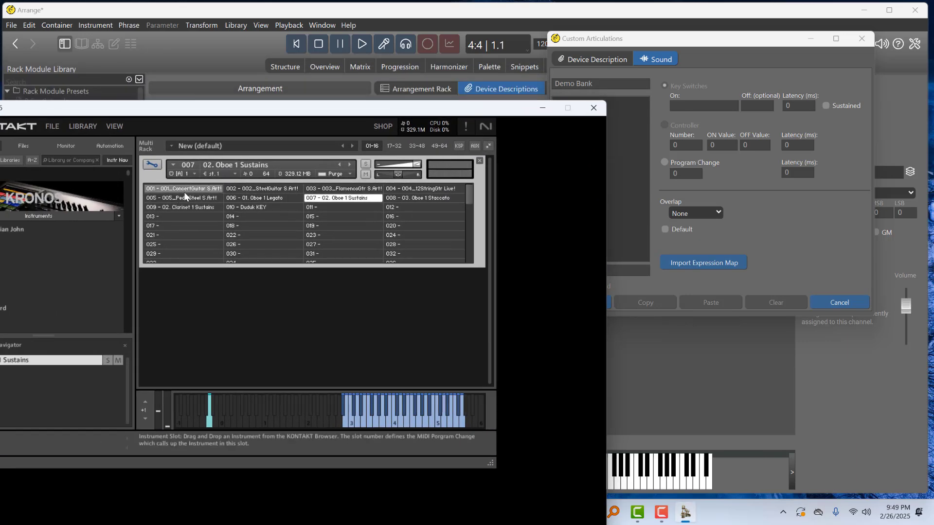
{"action": "left_click_drag", "start_coordinate": [210, 111], "coordinate": [0, 116]}
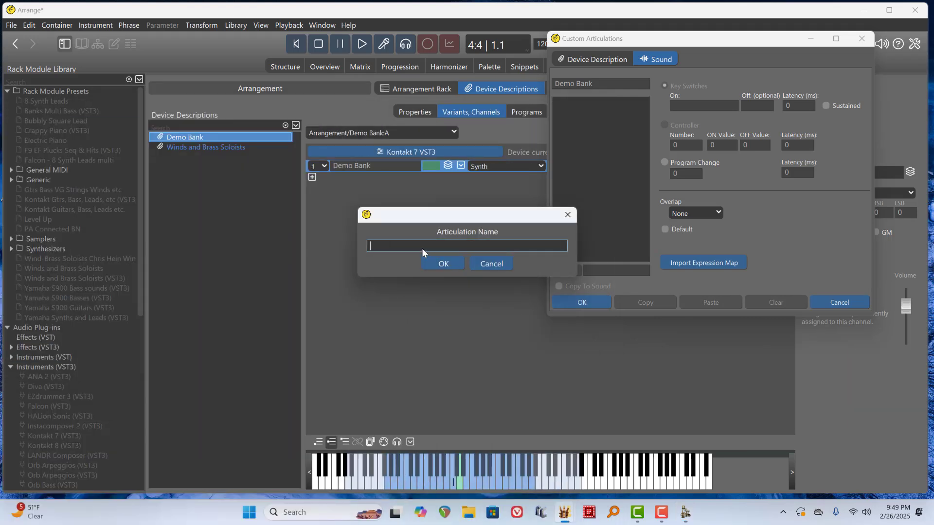
{"action": "type", "text": "Concert Guitar"}
{"action": "key", "text": "Return"}
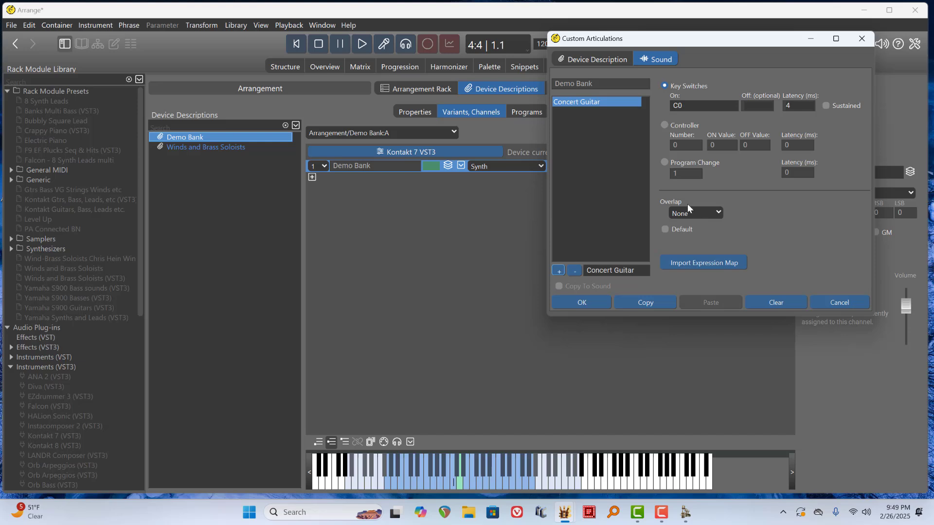
Set the key switch On note of the Concert Guitar articulation to C-2
{"action": "left_click", "coordinate": [693, 106]}
{"action": "type", "text": "0"}
{"action": "key", "text": "Tab"}
Examine the C-2 keyswitch and its program redirect in Kontakt's FlexRouter multi script, and move the Kontakt window aside
{"action": "left_click_drag", "start_coordinate": [0, 112], "coordinate": [158, 66]}
{"action": "left_click", "coordinate": [521, 104]}
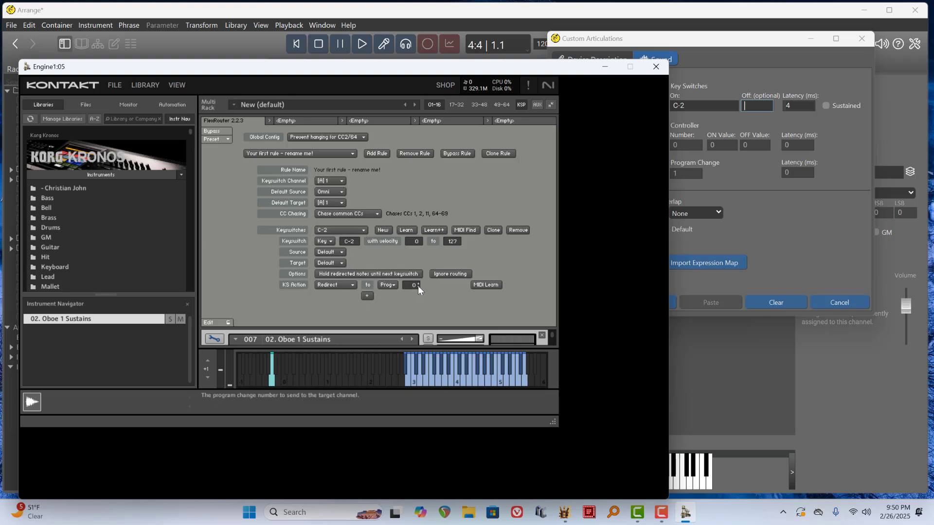
{"action": "left_click_drag", "start_coordinate": [308, 69], "coordinate": [0, 123]}
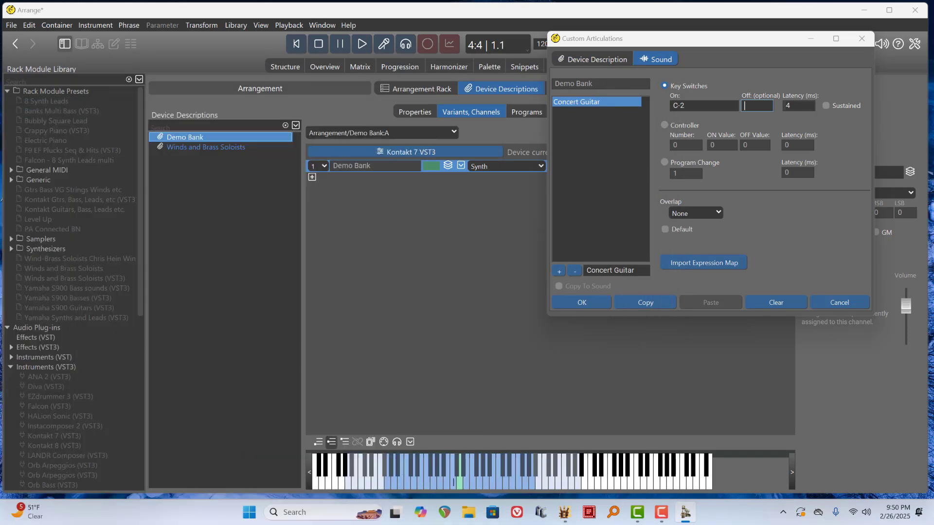
{"action": "left_click_drag", "start_coordinate": [0, 123], "coordinate": [0, 153]}
{"action": "left_click_drag", "start_coordinate": [0, 146], "coordinate": [0, 272]}
Trigger Concert Guitar by key switch rather than program change, with C-2 as its On note
{"action": "left_click", "coordinate": [664, 163]}
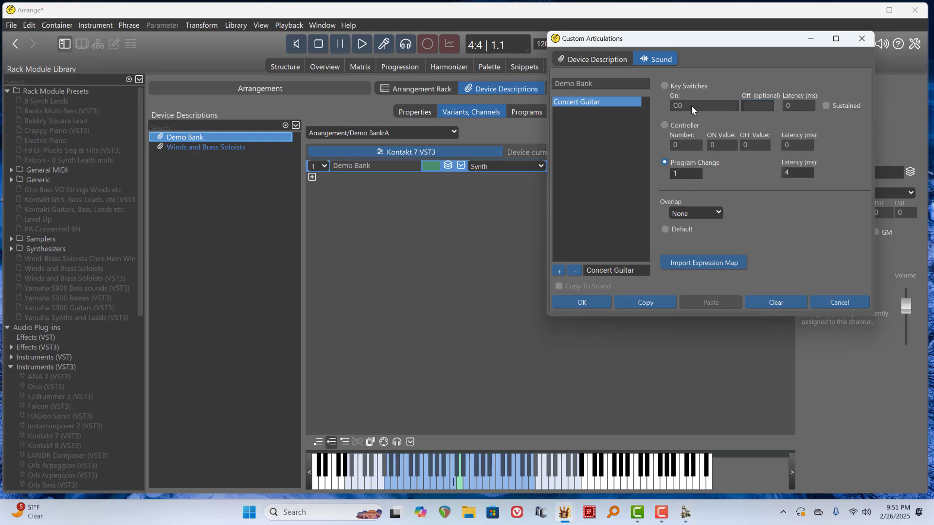
{"action": "left_click", "coordinate": [664, 86]}
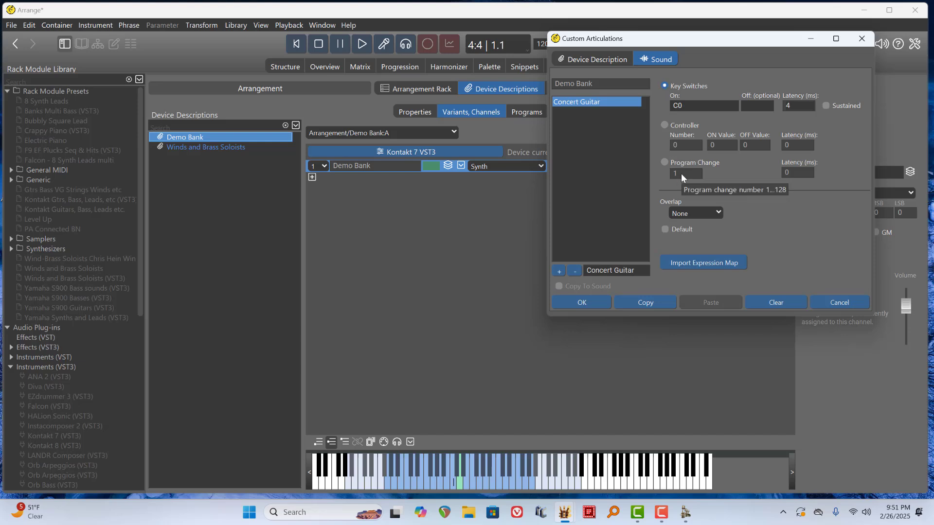
{"action": "left_click", "coordinate": [679, 105]}
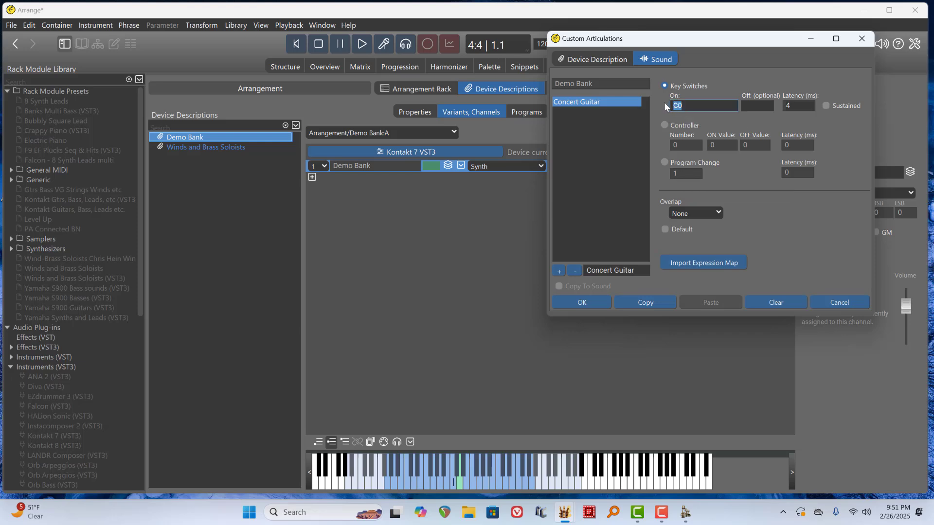
{"action": "type", "text": "-2"}
{"action": "key", "text": "Tab"}
Hide Kontakt's multi script editor to show the bank's instrument slots, and move the Kontakt window out of the way
{"action": "key", "text": "alt+Tab"}
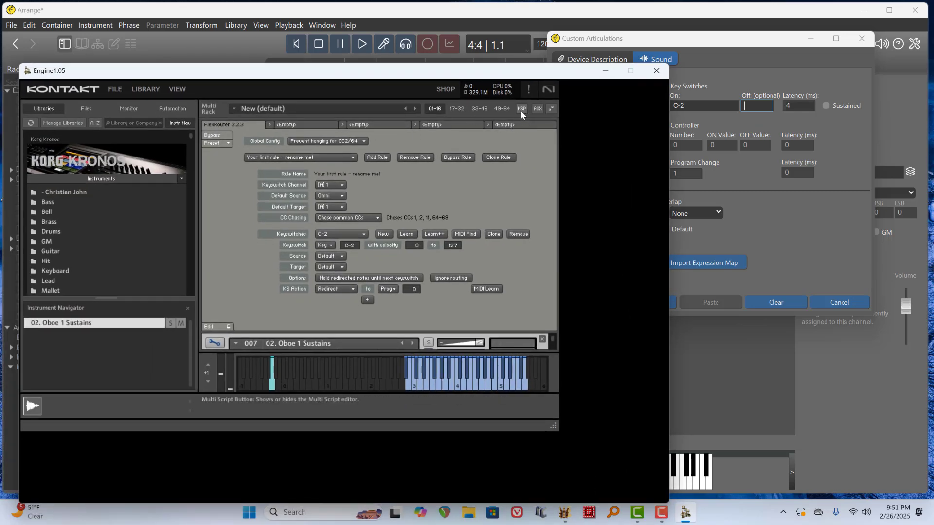
{"action": "left_click", "coordinate": [520, 109]}
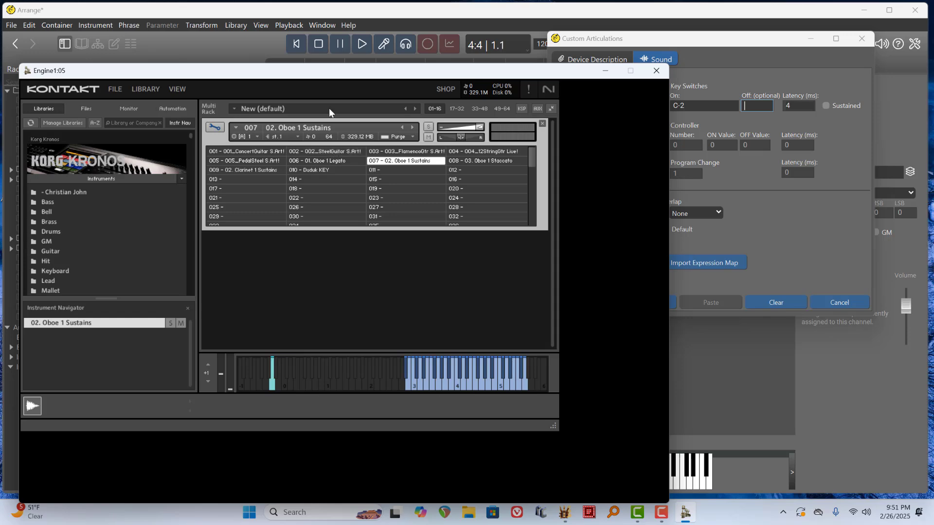
{"action": "left_click_drag", "start_coordinate": [322, 74], "coordinate": [0, 71]}
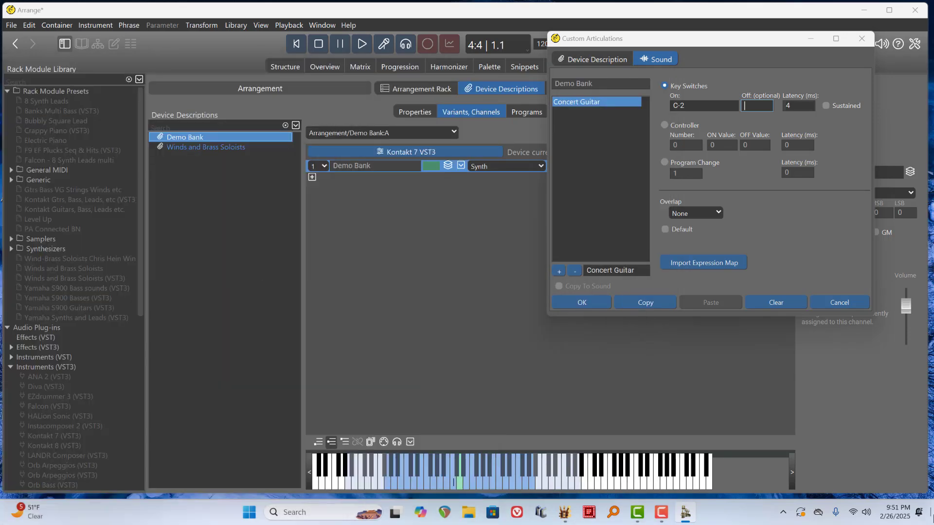
Add a second articulation named Steel Guitar to the Demo Bank sound
{"action": "left_click", "coordinate": [558, 272]}
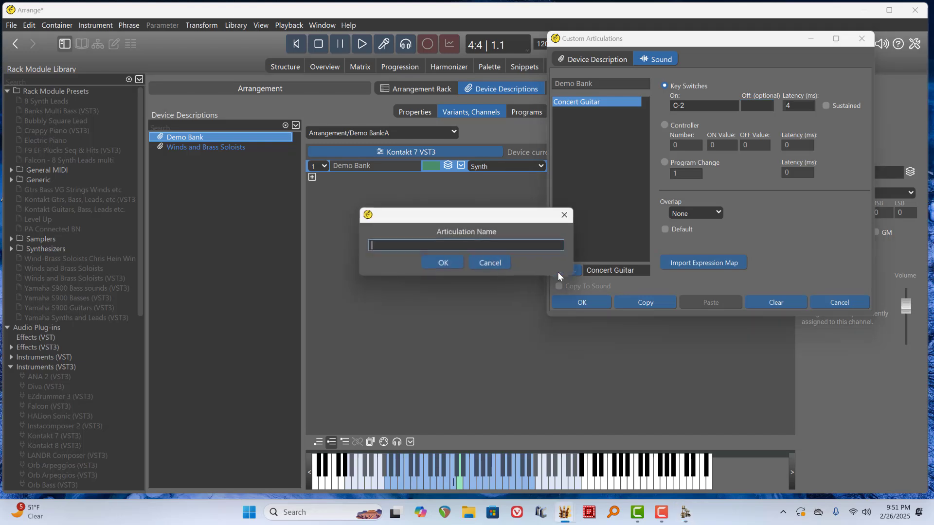
{"action": "type", "text": "S"}
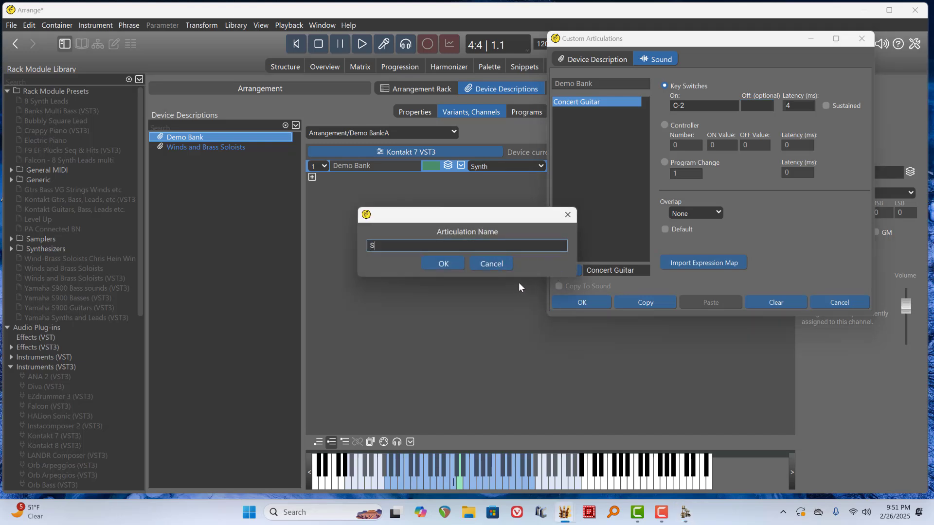
{"action": "type", "text": "teel Guitar"}
{"action": "key", "text": "Return"}
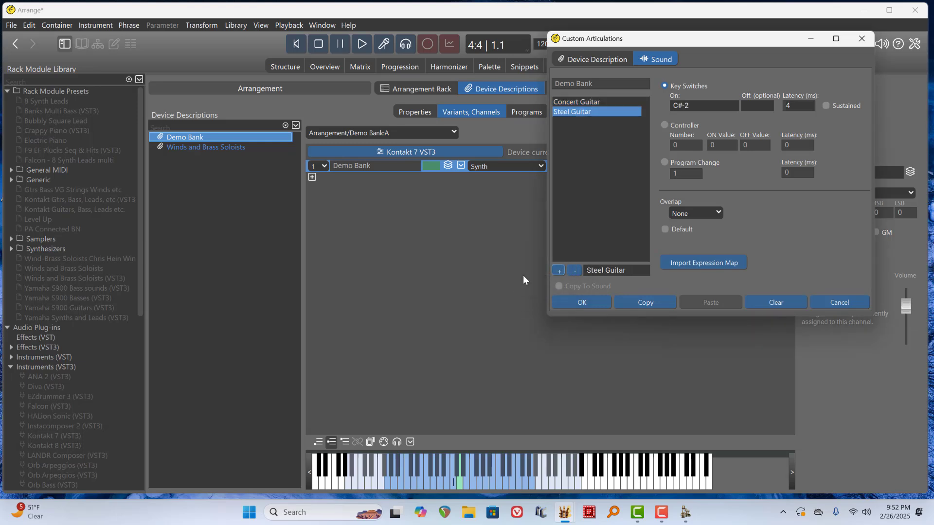
Add a third articulation named Flamenco Gtr to the Demo Bank sound
{"action": "left_click", "coordinate": [559, 270]}
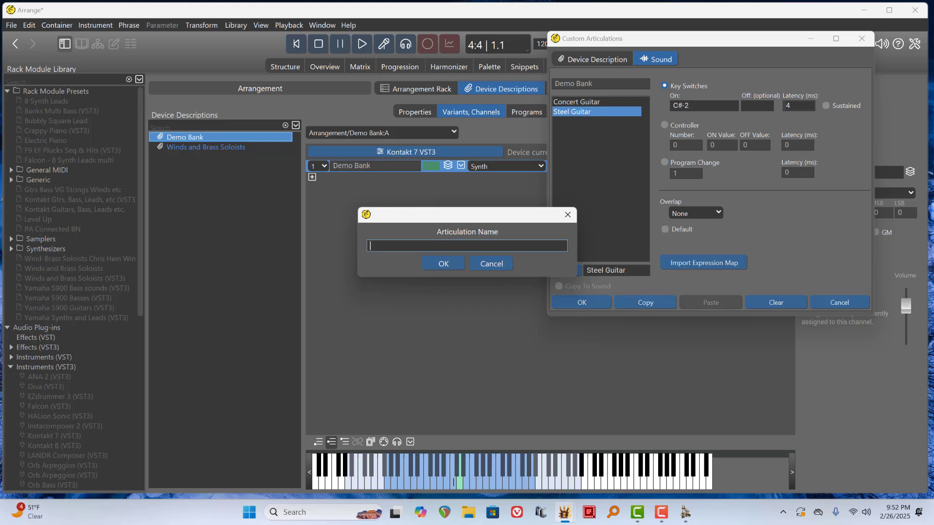
{"action": "type", "text": "Flamenco Gtr"}
{"action": "key", "text": "Return"}
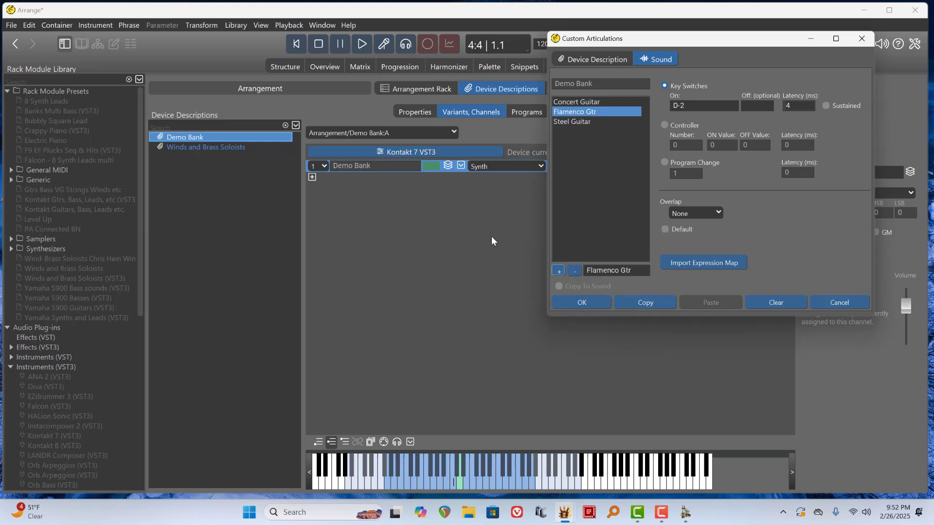
Add a fourth articulation named 12 String Gtr to the Demo Bank sound
{"action": "left_click", "coordinate": [558, 270]}
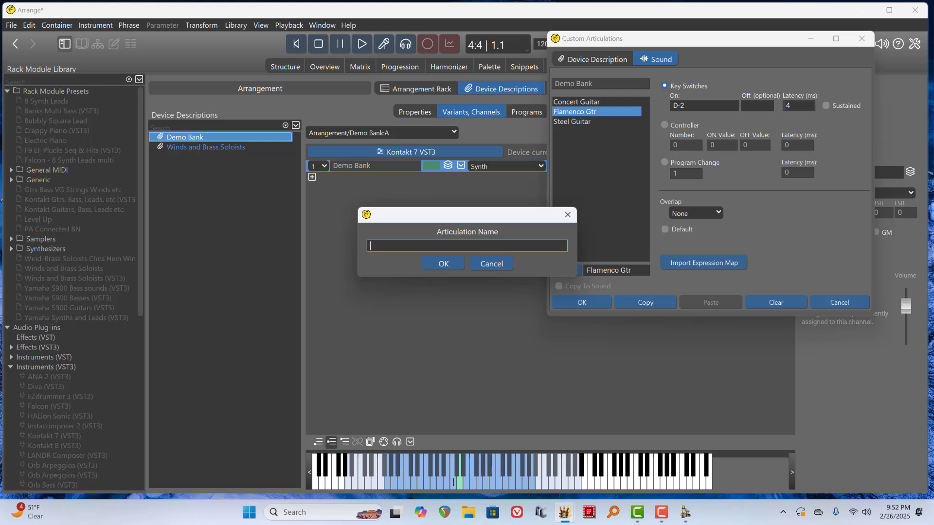
{"action": "key", "text": "alt+Tab"}
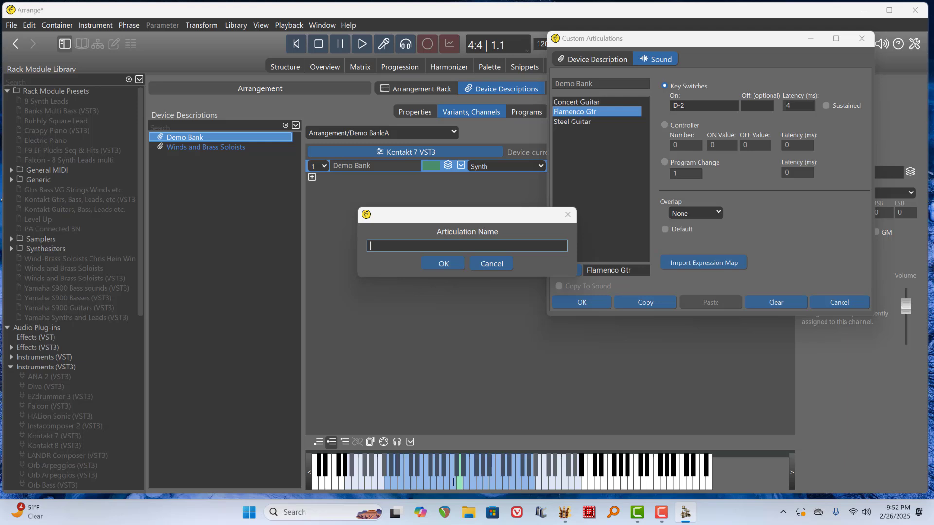
{"action": "key", "text": "space"}
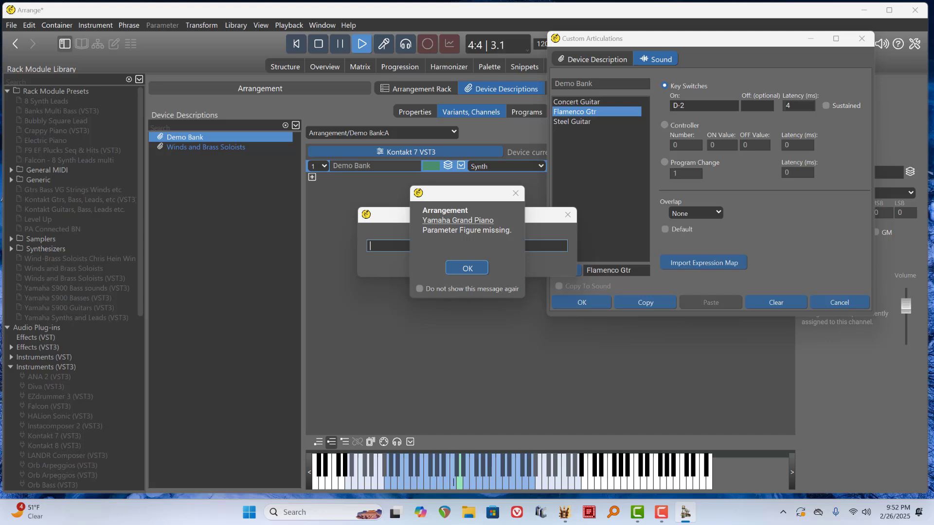
{"action": "left_click", "coordinate": [482, 268]}
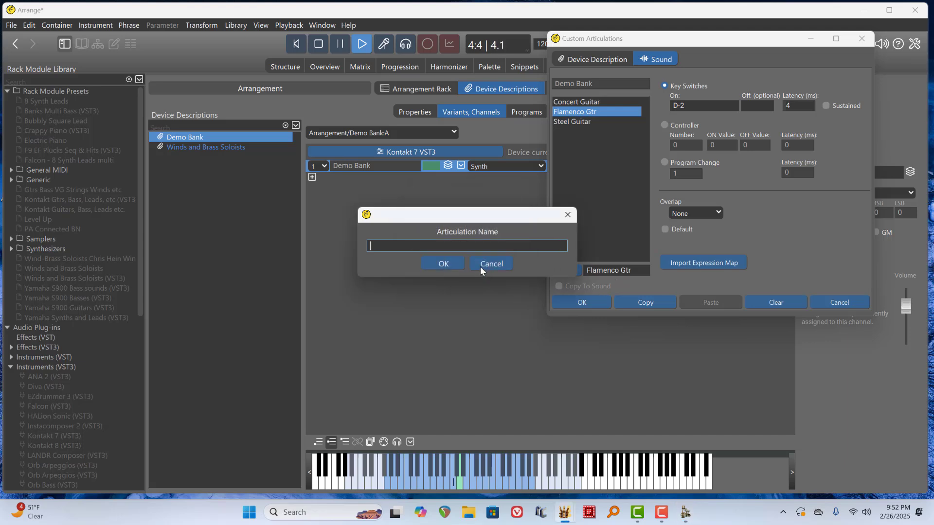
{"action": "type", "text": "12 String Gtr"}
{"action": "key", "text": "Return"}
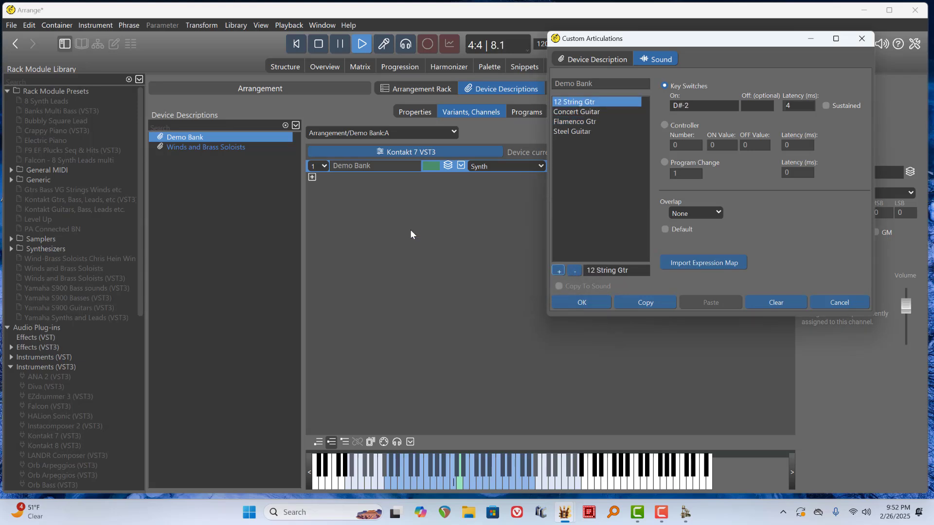
Add two more articulations to the Demo Bank sound, named Pedal Steel and Oboe Legato
{"action": "left_click", "coordinate": [557, 268]}
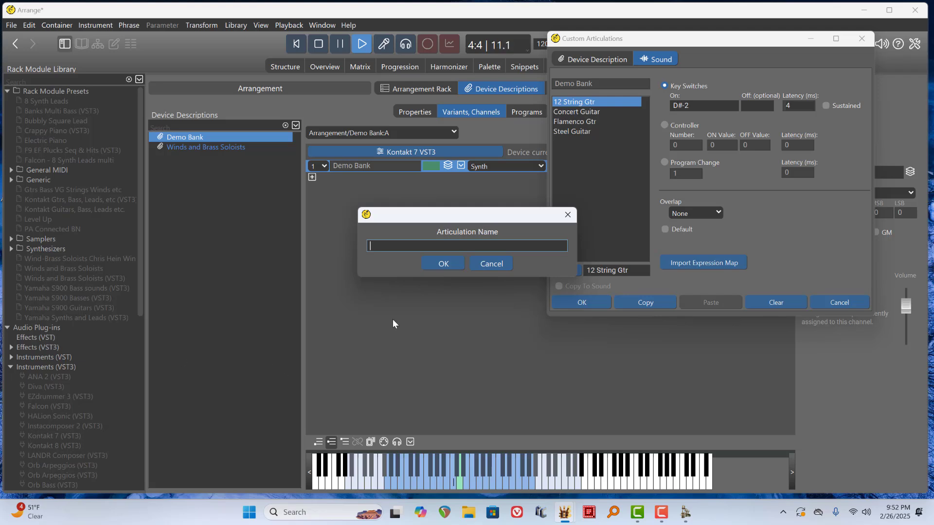
{"action": "type", "text": "Pedal Steel"}
{"action": "key", "text": "Return"}
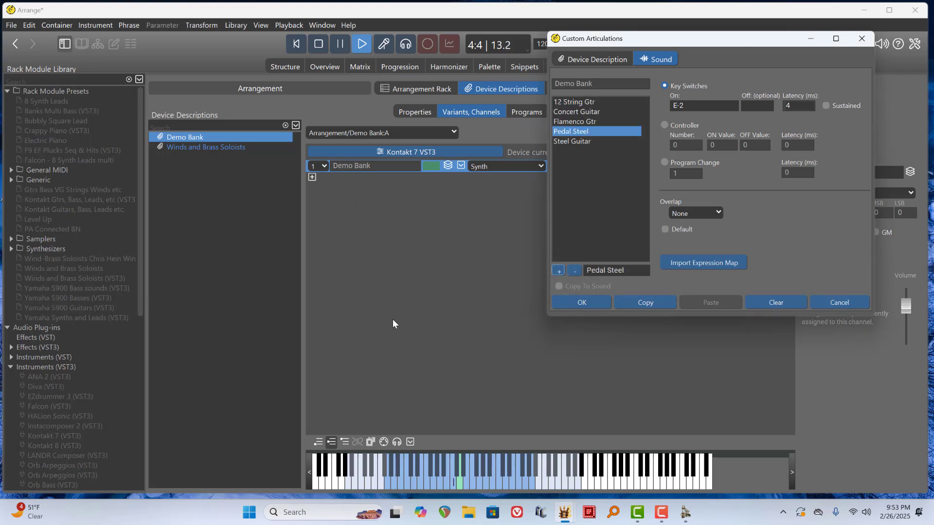
{"action": "left_click", "coordinate": [557, 270]}
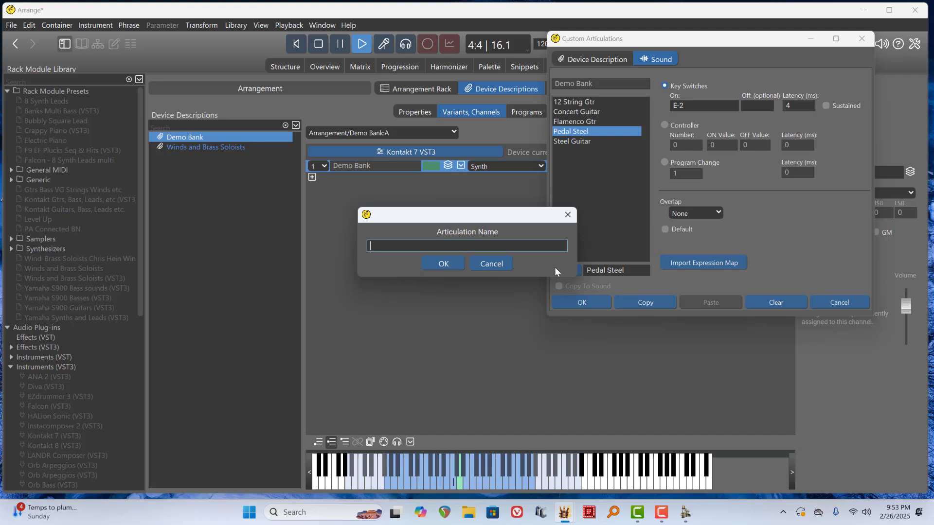
{"action": "type", "text": "Oboe Legato"}
{"action": "key", "text": "Return"}
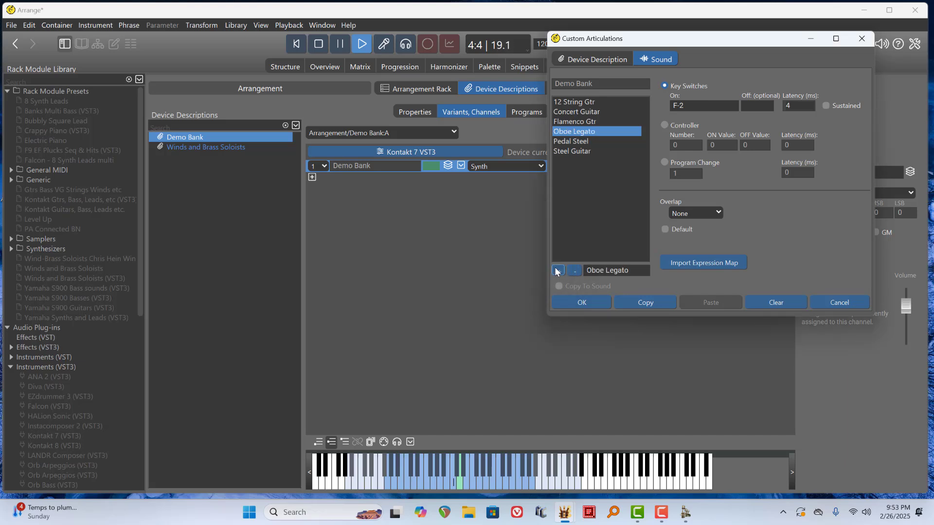
Add the articulations Oboe Sustains and Oboe Staccato to the Demo Bank sound
{"action": "left_click", "coordinate": [558, 271]}
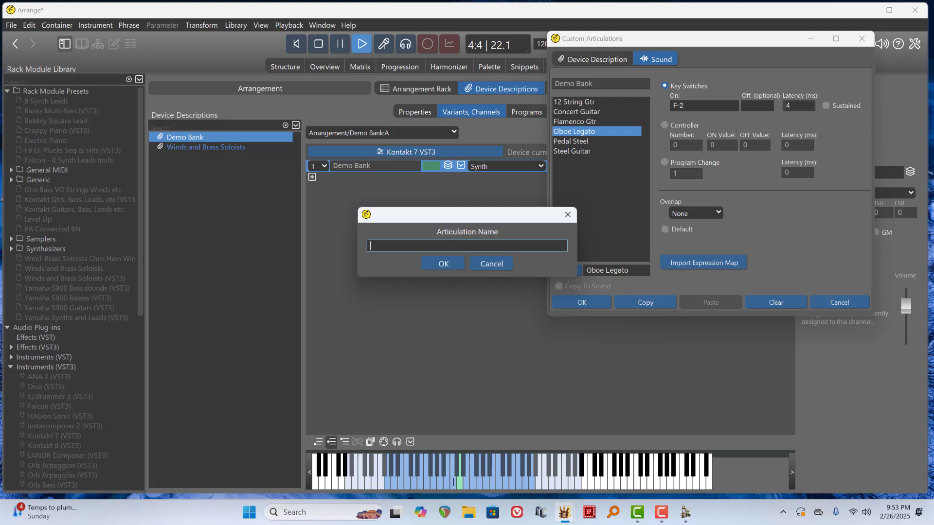
{"action": "type", "text": "Oboe Sustains"}
{"action": "key", "text": "Return"}
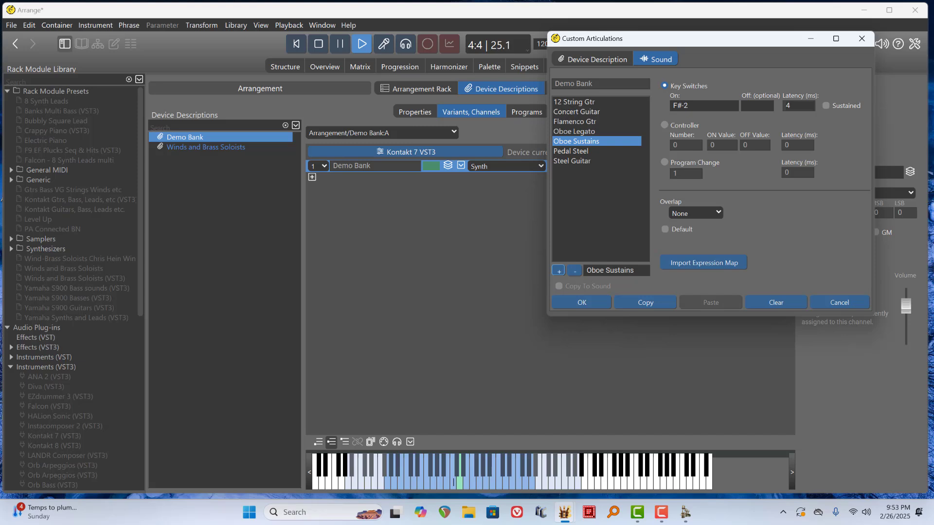
{"action": "left_click", "coordinate": [558, 271]}
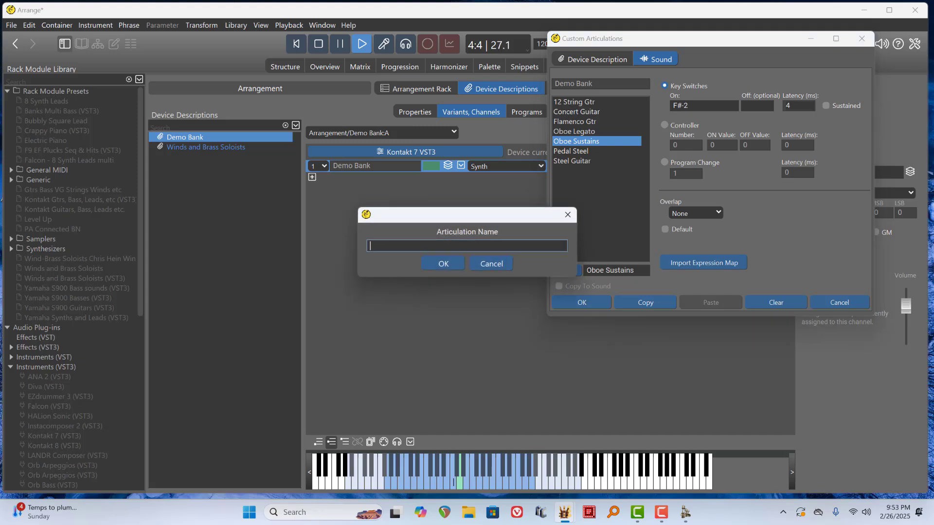
{"action": "type", "text": "Oboe Staccato"}
{"action": "key", "text": "Return"}
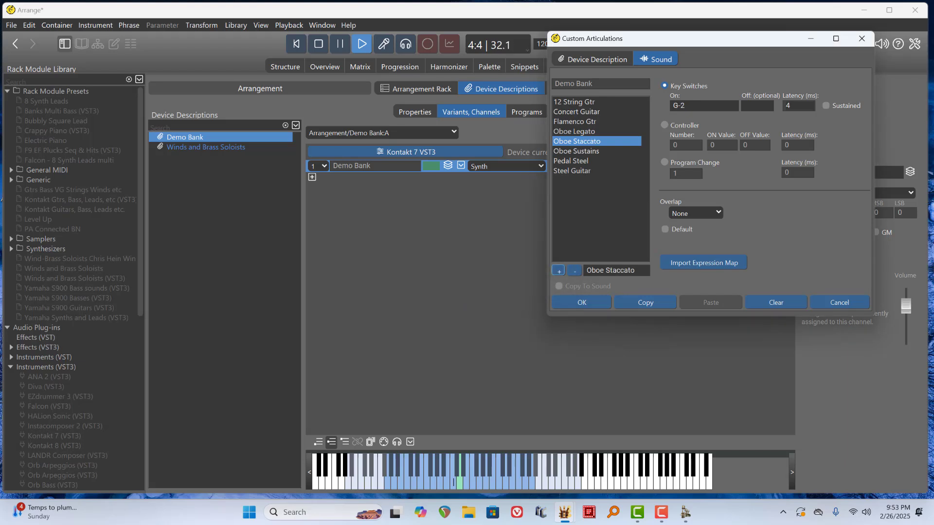
Add the last two articulations, Clarinet sustains and Duduk, to the Demo Bank sound
{"action": "left_click", "coordinate": [559, 271]}
{"action": "type", "text": "Clarinet"}
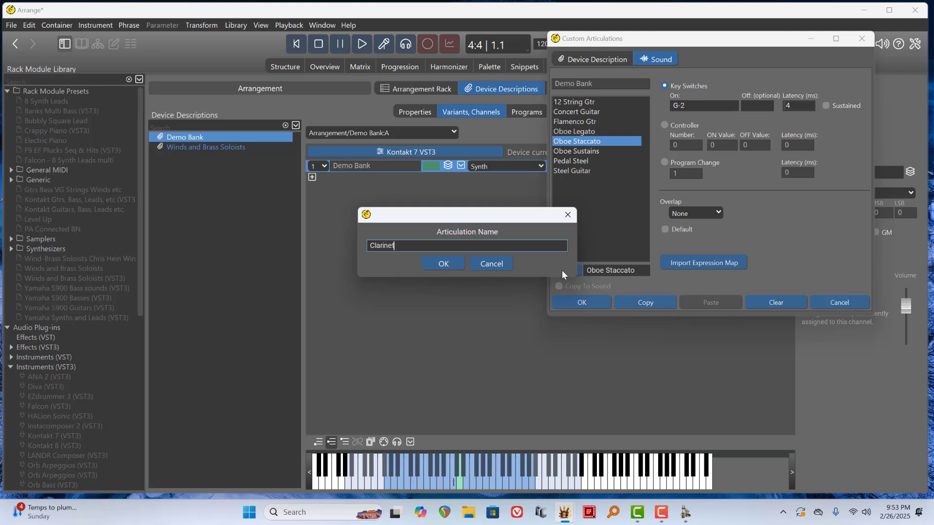
{"action": "type", "text": " sustains"}
{"action": "key", "text": "Return"}
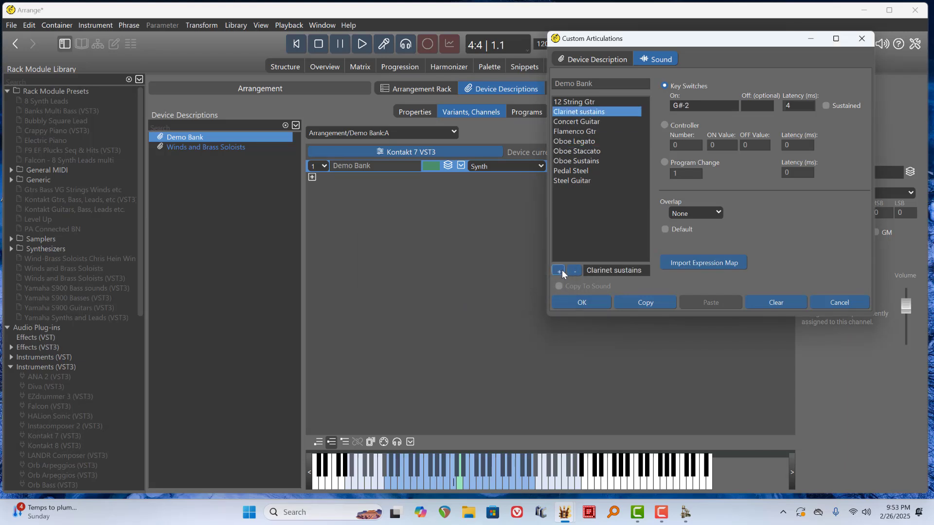
{"action": "left_click", "coordinate": [558, 270]}
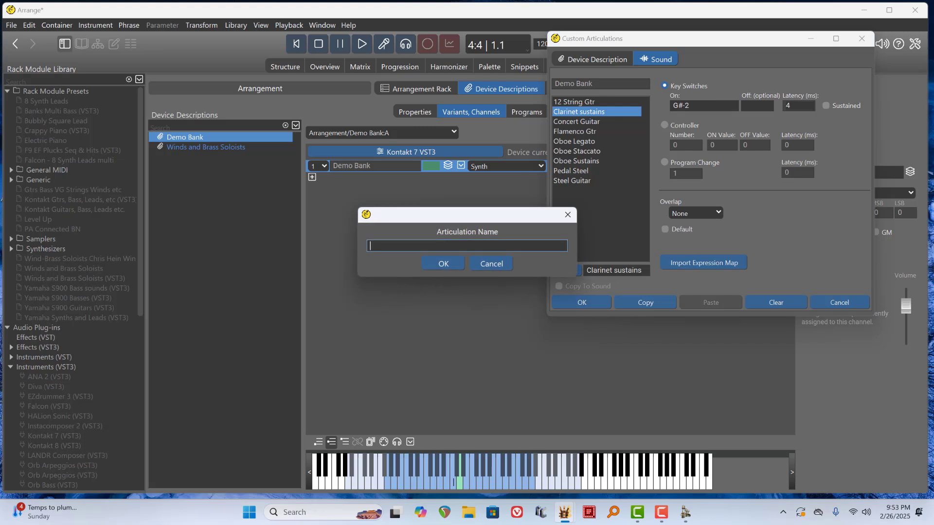
{"action": "type", "text": "Duduk"}
{"action": "key", "text": "Return"}
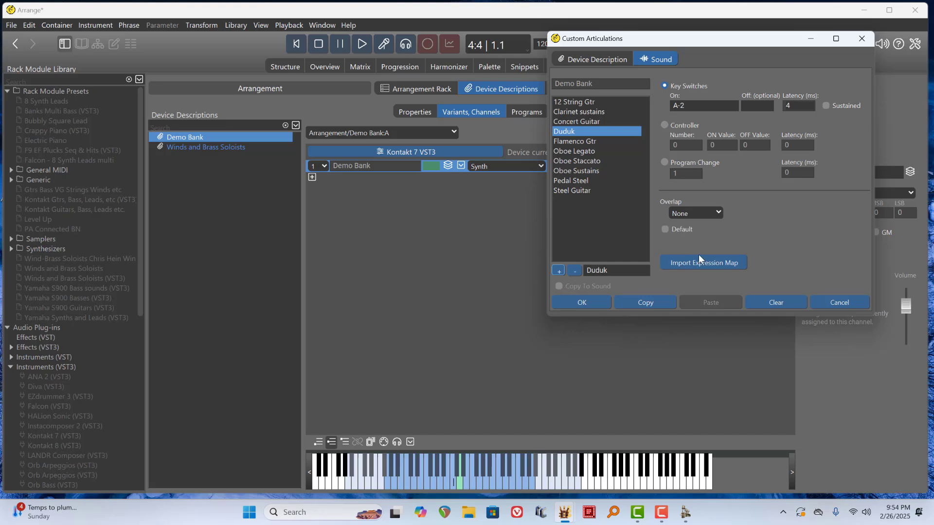
Copy the Demo Bank articulation set, compare the device description's list with the sound's list, and accept the sound's articulations
{"action": "left_click", "coordinate": [641, 300]}
{"action": "left_click", "coordinate": [610, 58]}
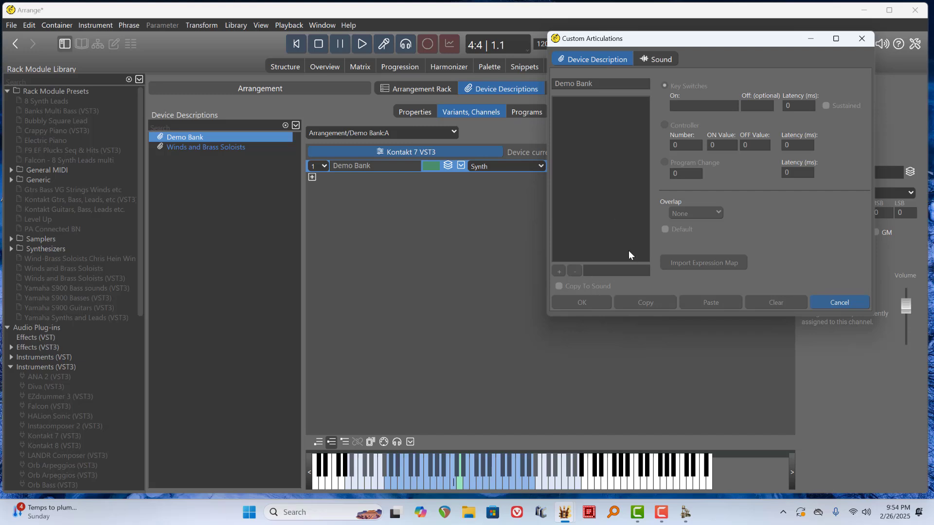
{"action": "left_click", "coordinate": [646, 57]}
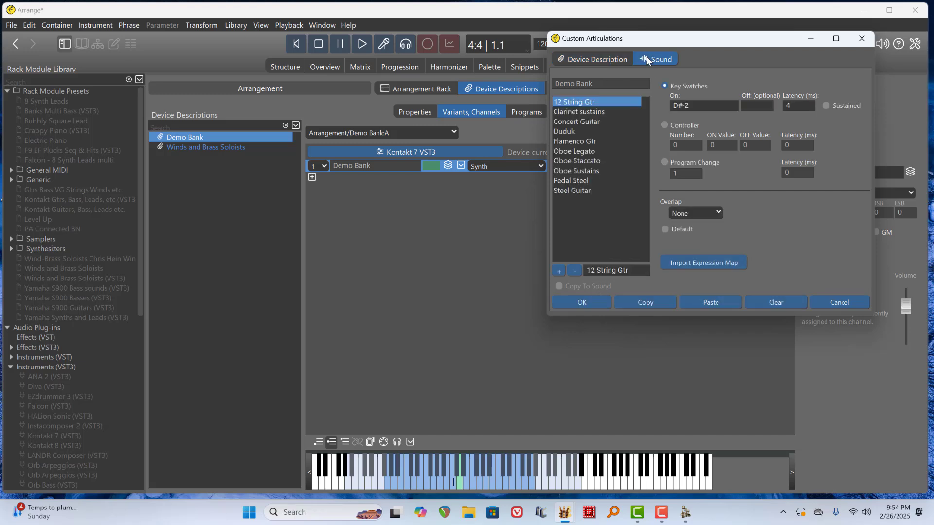
{"action": "left_click", "coordinate": [612, 59]}
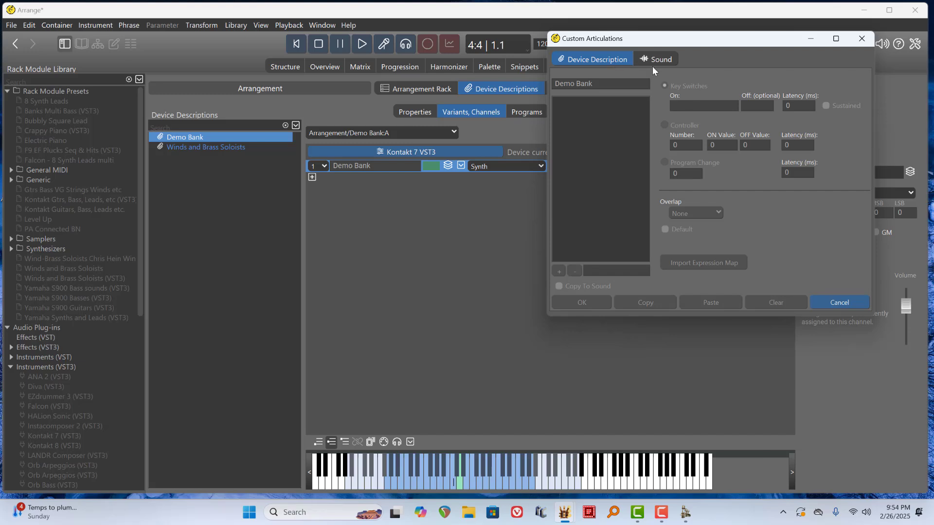
{"action": "left_click", "coordinate": [654, 63]}
{"action": "left_click", "coordinate": [606, 66]}
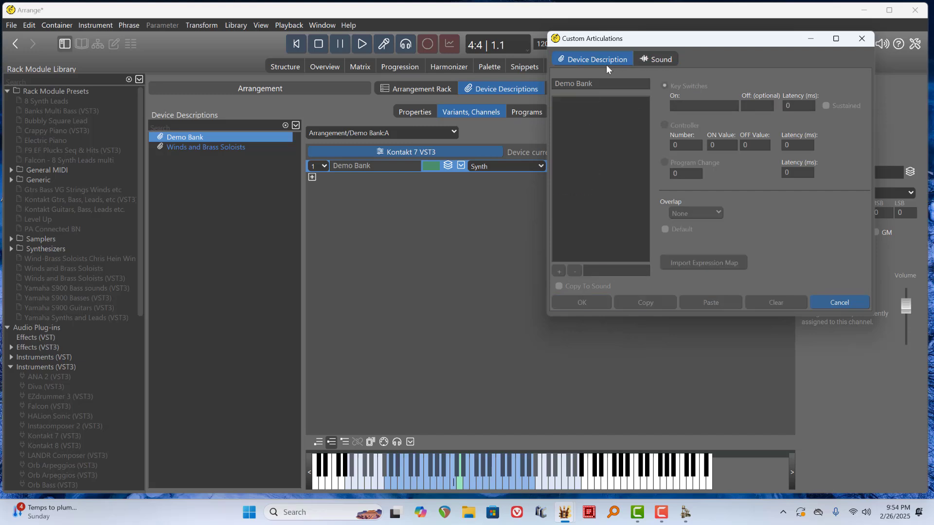
{"action": "left_click", "coordinate": [655, 68]}
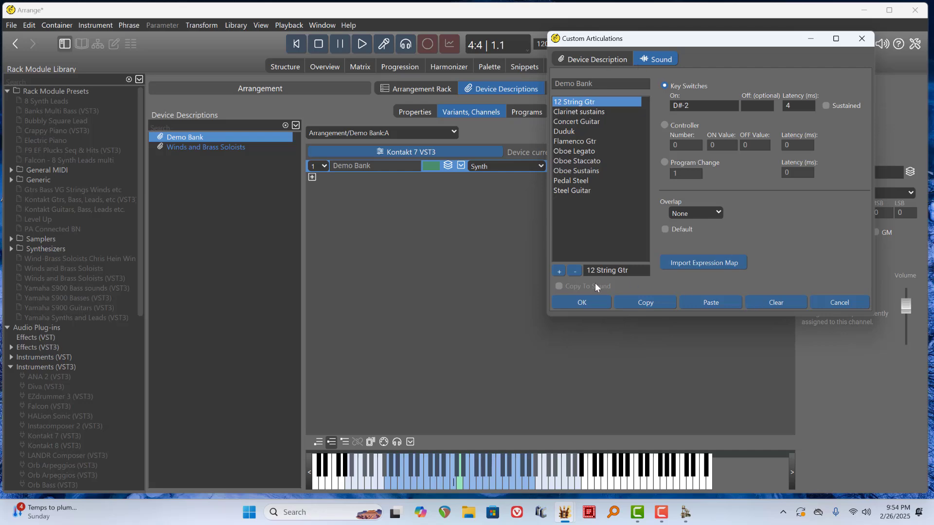
{"action": "left_click", "coordinate": [582, 303]}
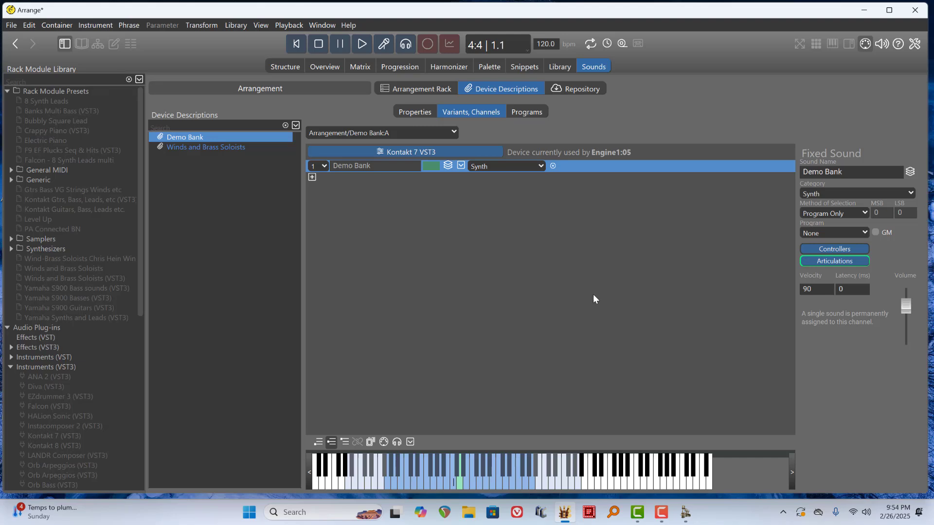
Copy the Demo Bank sound to the user bank and select the copy in the device's program list
{"action": "left_click", "coordinate": [461, 166]}
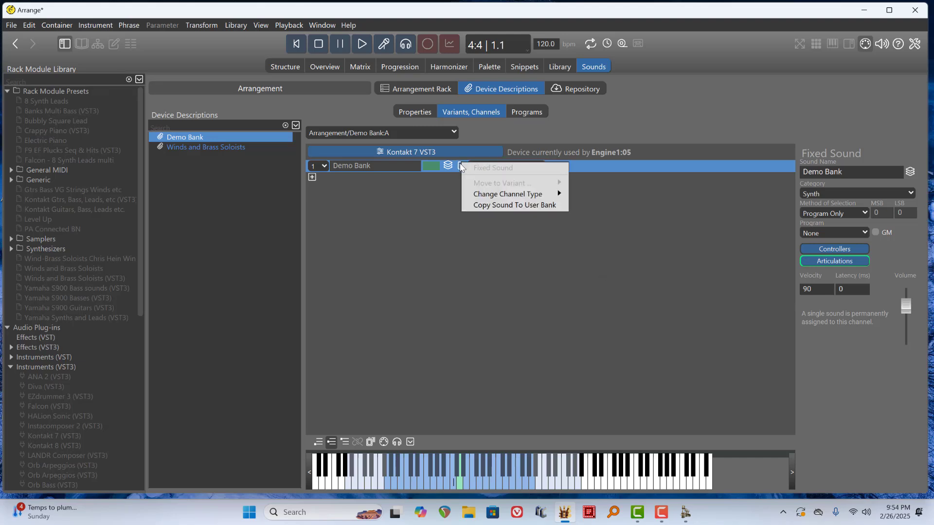
{"action": "left_click", "coordinate": [487, 206]}
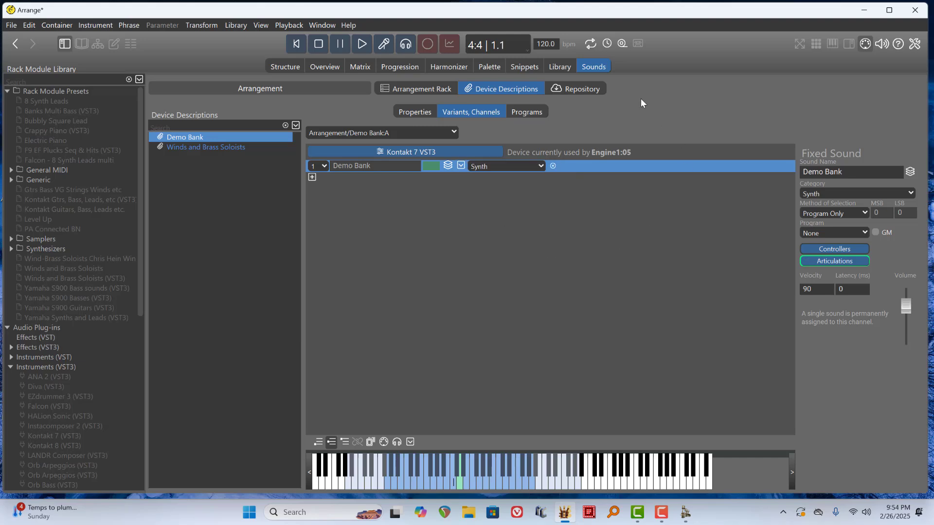
{"action": "left_click", "coordinate": [535, 112]}
{"action": "left_click", "coordinate": [507, 158]}
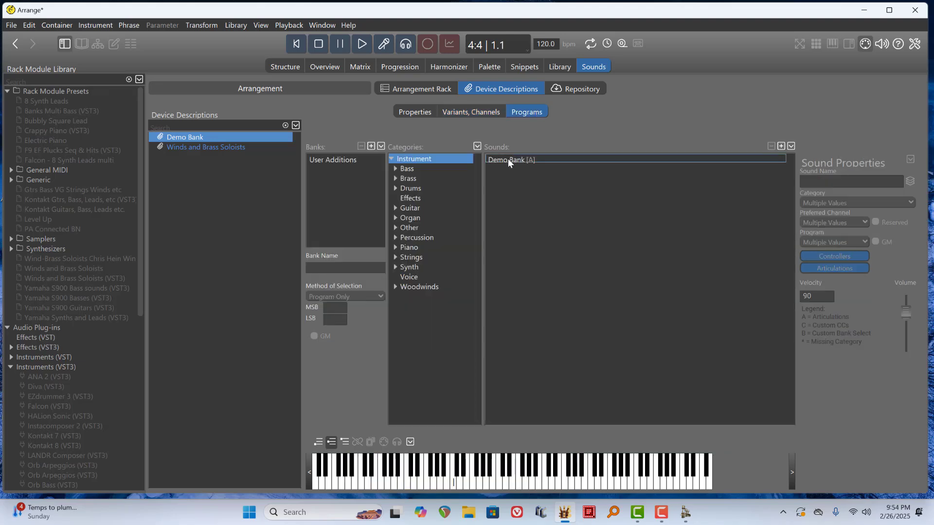
Check the key switch notes of the copied Demo Bank sound's articulations, such as Oboe Staccato, Pedal Steel, Flamenco Gtr and Concert Guitar
{"action": "left_click", "coordinate": [838, 269]}
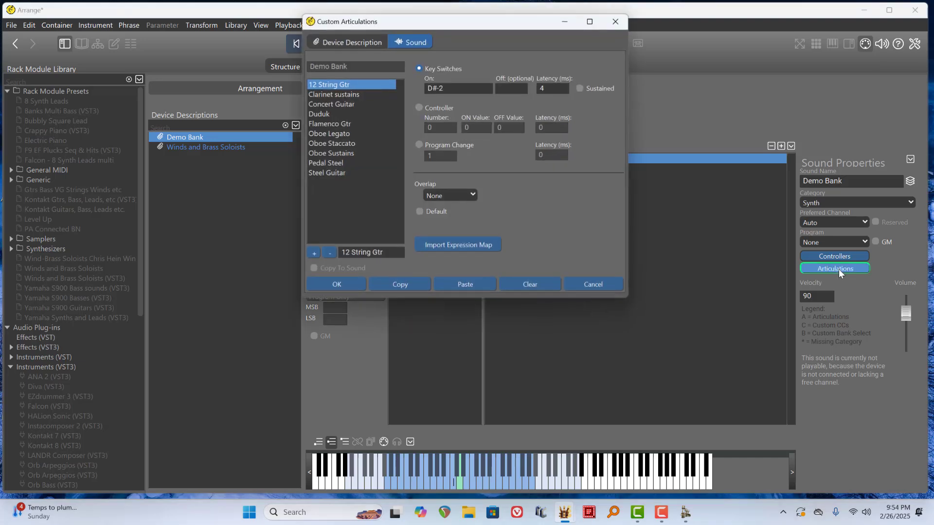
{"action": "left_click", "coordinate": [326, 144]}
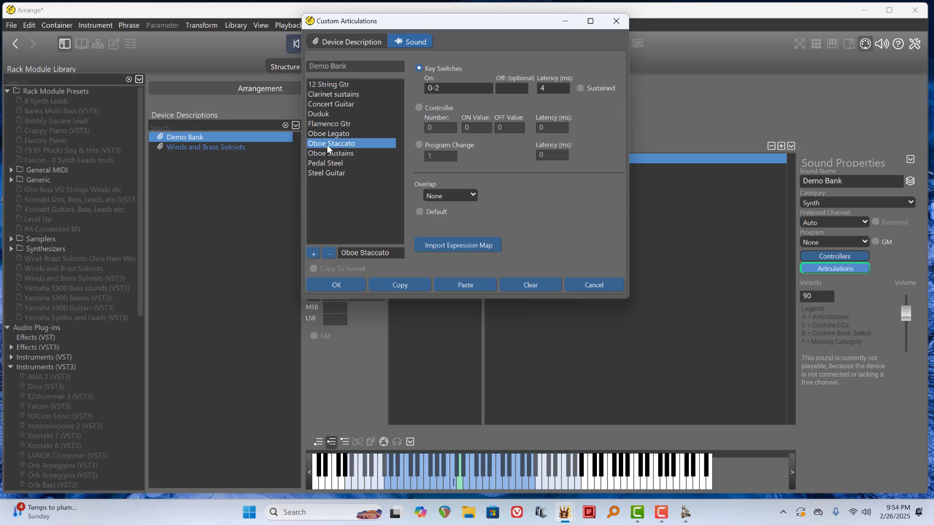
{"action": "left_click", "coordinate": [334, 133]}
{"action": "left_click", "coordinate": [338, 163]}
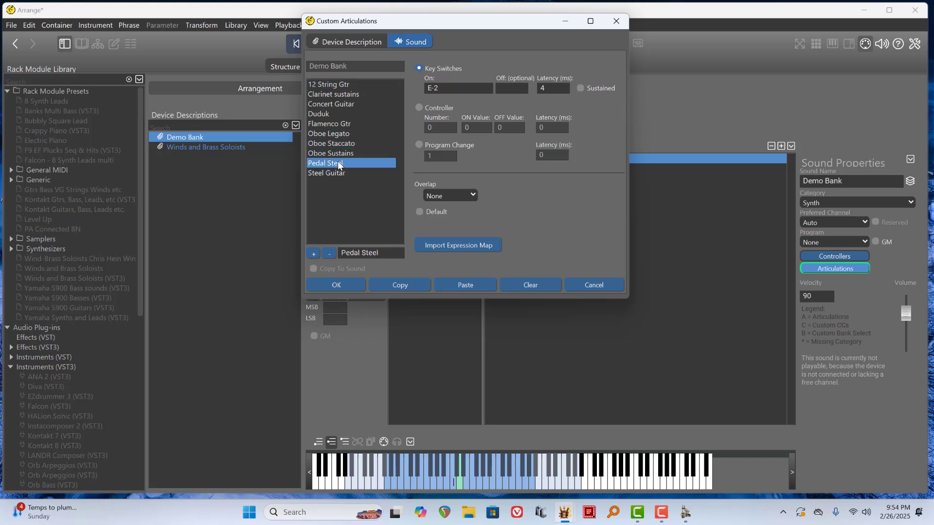
{"action": "left_click", "coordinate": [338, 173]}
{"action": "left_click", "coordinate": [345, 122]}
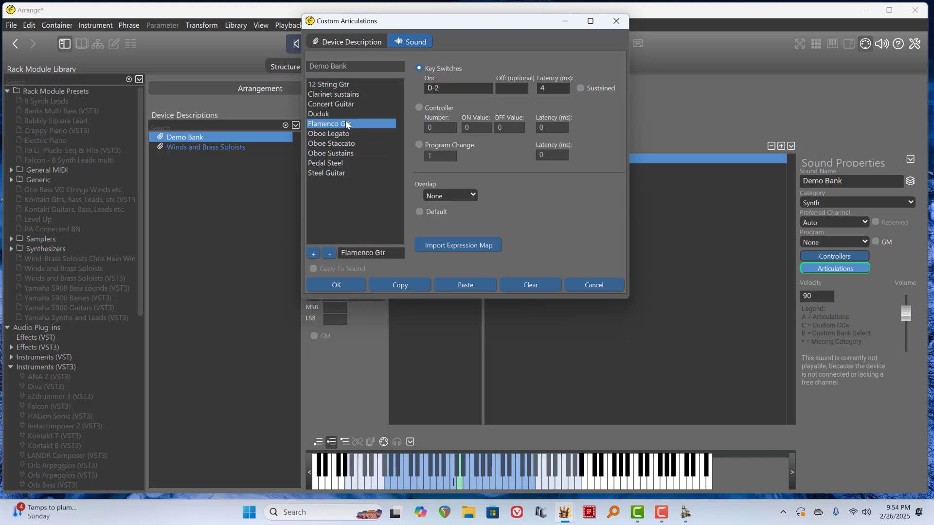
{"action": "left_click", "coordinate": [348, 103]}
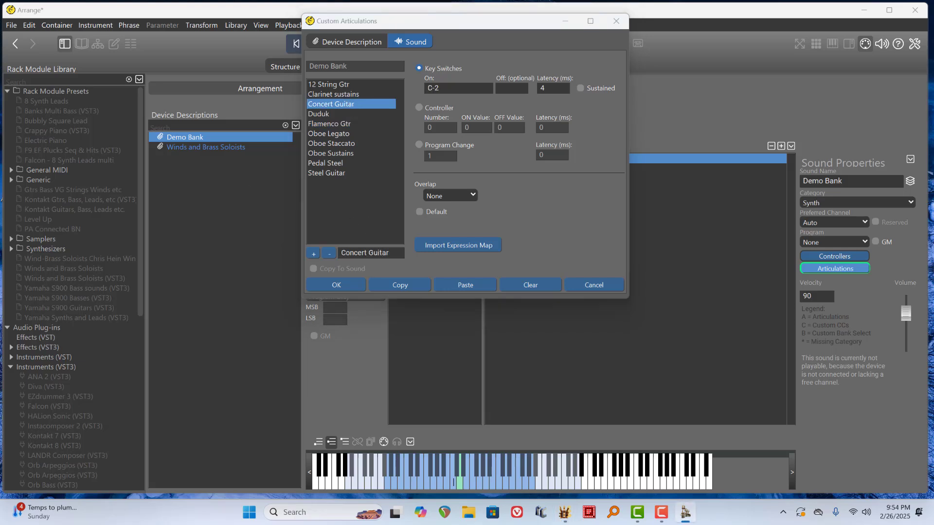
{"action": "left_click", "coordinate": [329, 142]}
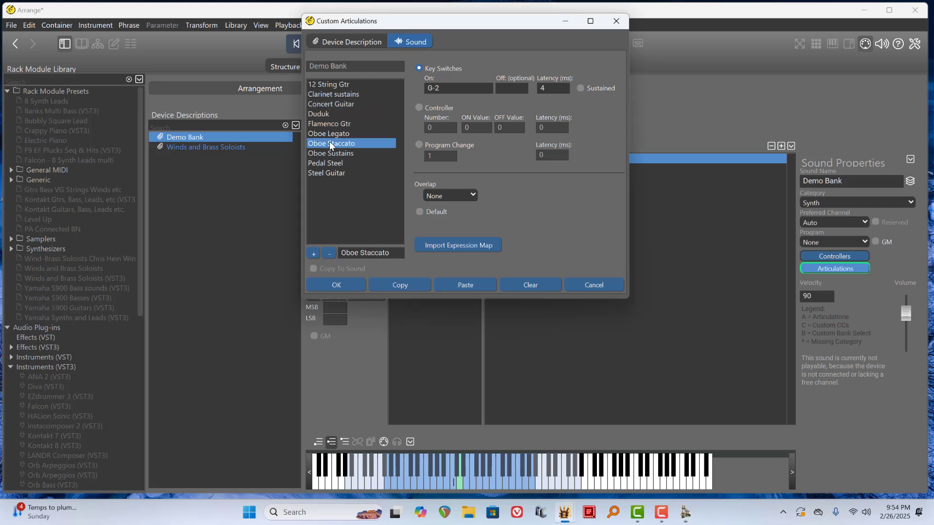
{"action": "left_click", "coordinate": [323, 162]}
{"action": "left_click", "coordinate": [328, 127]}
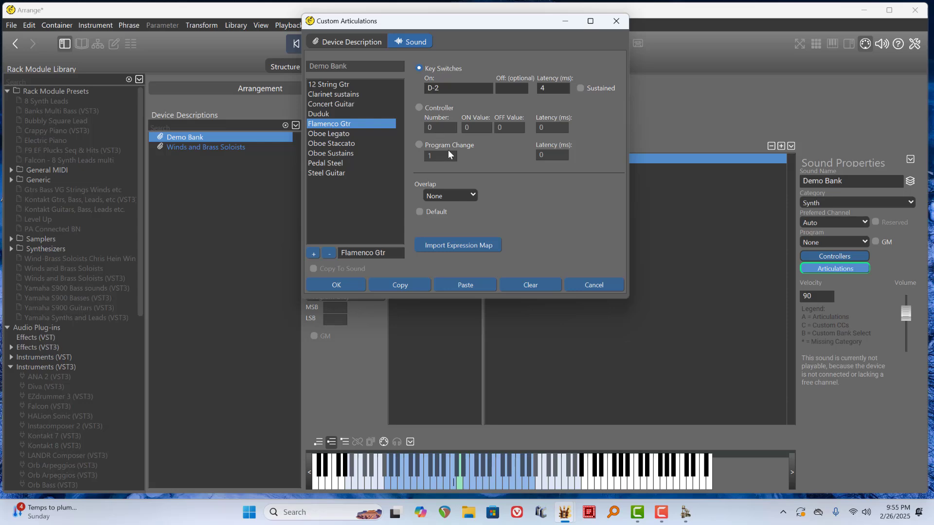
{"action": "left_click", "coordinate": [318, 286]}
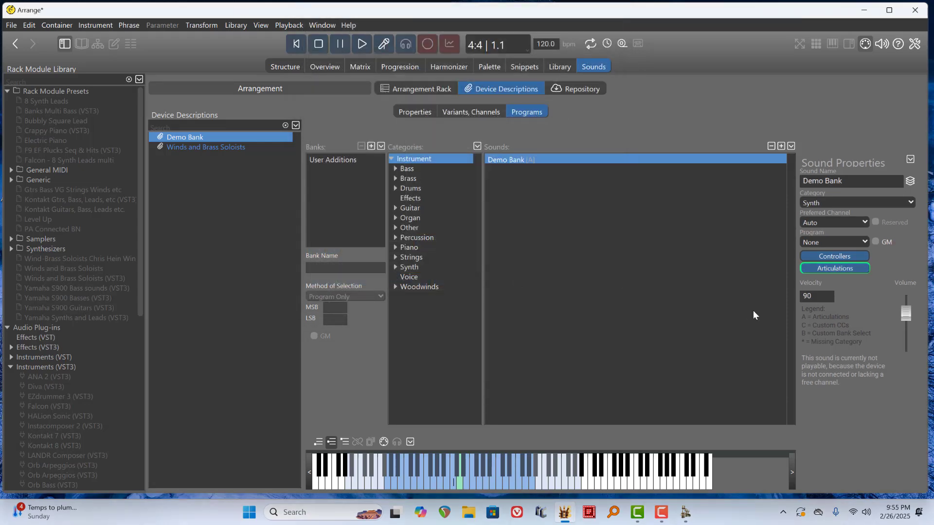
Review the Demo Bank sound's articulation list, and set the User Additions bank's method of selection to Plug-in Preset (Program)
{"action": "left_click", "coordinate": [834, 268]}
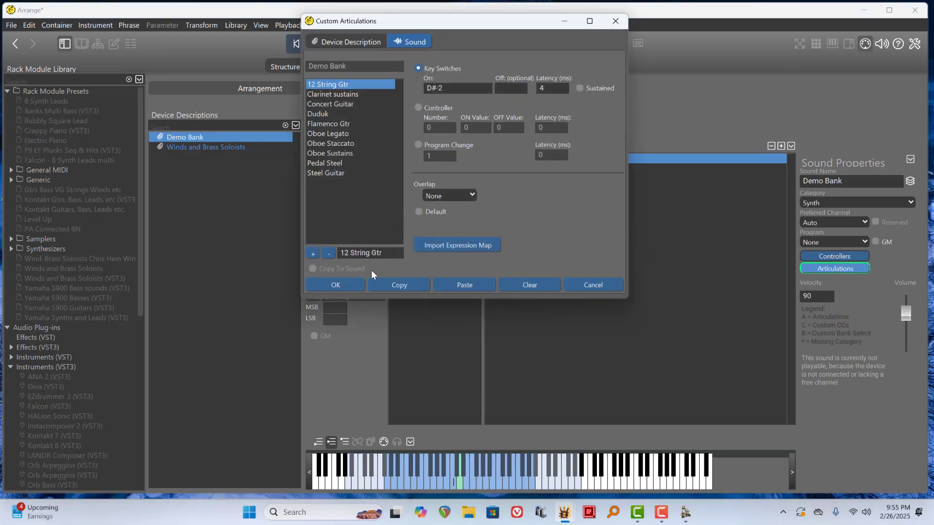
{"action": "left_click", "coordinate": [351, 282]}
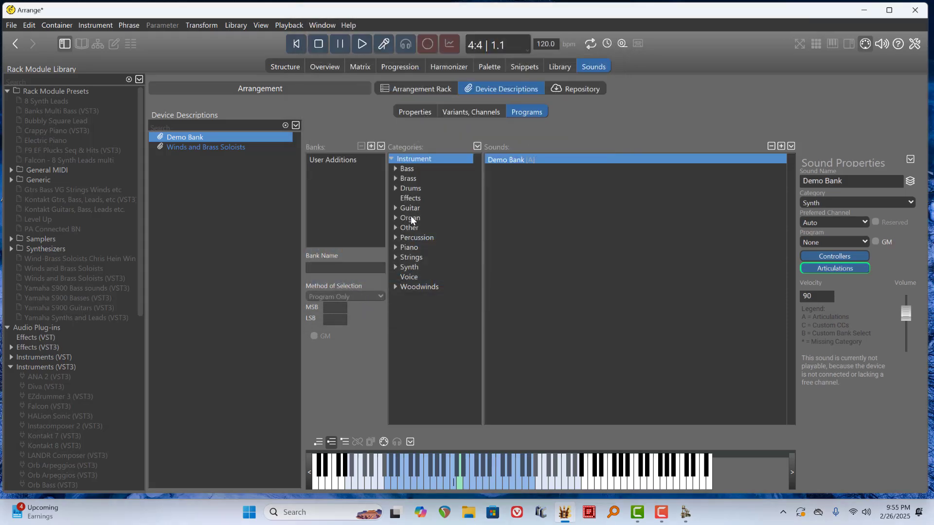
{"action": "left_click", "coordinate": [349, 159]}
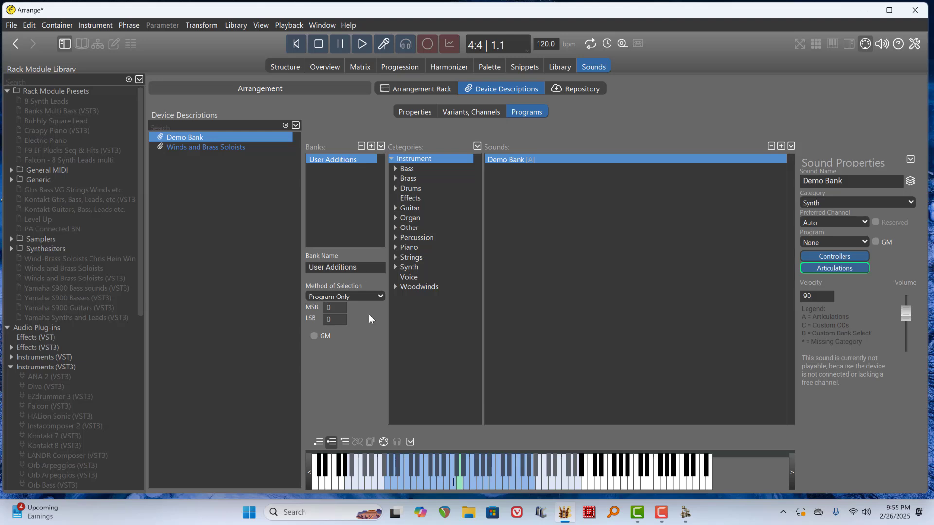
{"action": "left_click", "coordinate": [374, 298]}
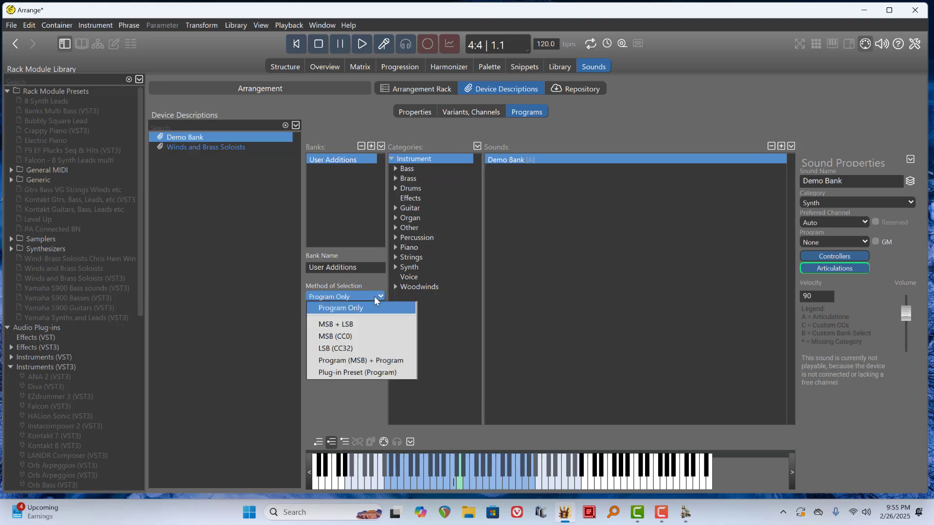
{"action": "left_click", "coordinate": [357, 281]}
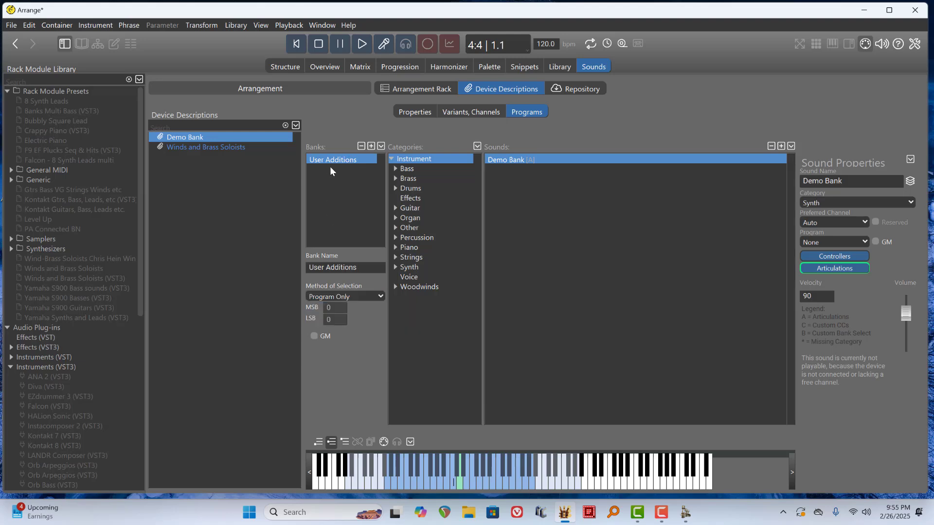
{"action": "left_click", "coordinate": [351, 296]}
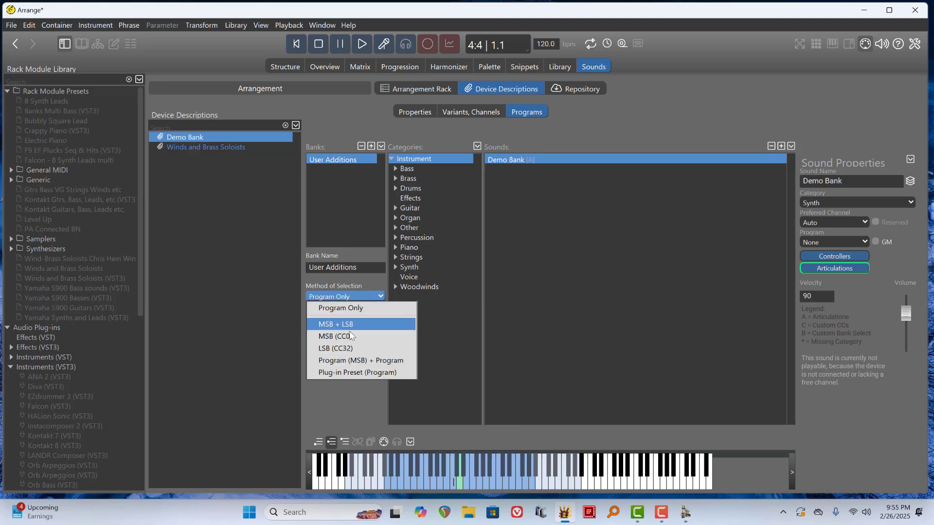
{"action": "left_click", "coordinate": [341, 371]}
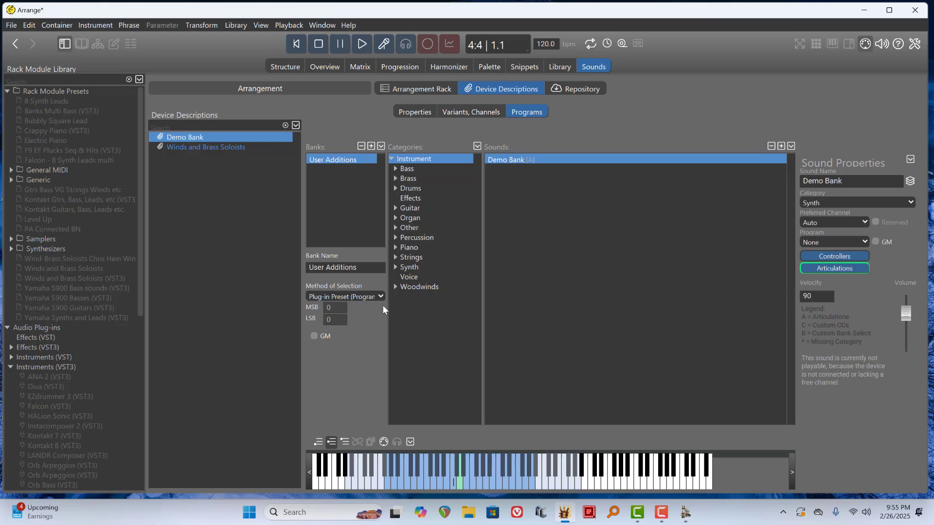
Check the key switch notes of Oboe Staccato, Pedal Steel, Steel Guitar, Flamenco Gtr and Concert Guitar in the Demo Bank sound
{"action": "left_click", "coordinate": [826, 269]}
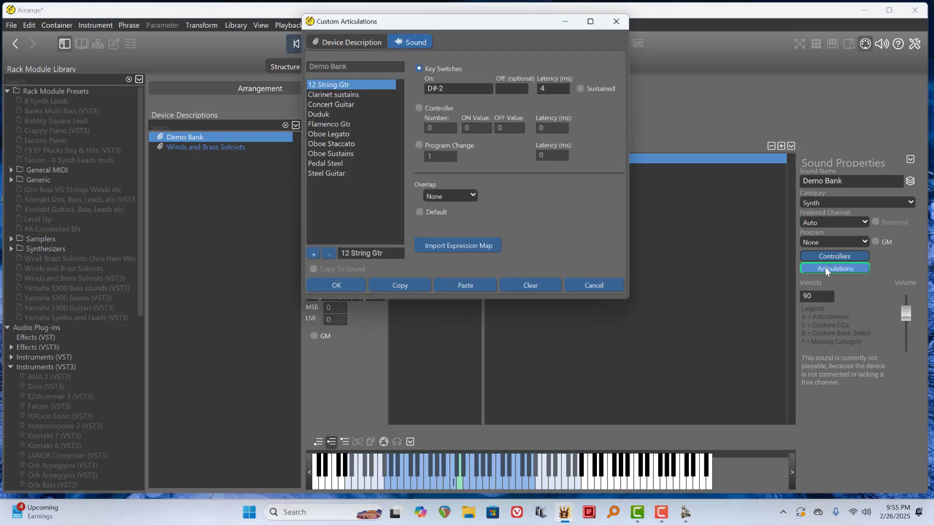
{"action": "left_click", "coordinate": [330, 142]}
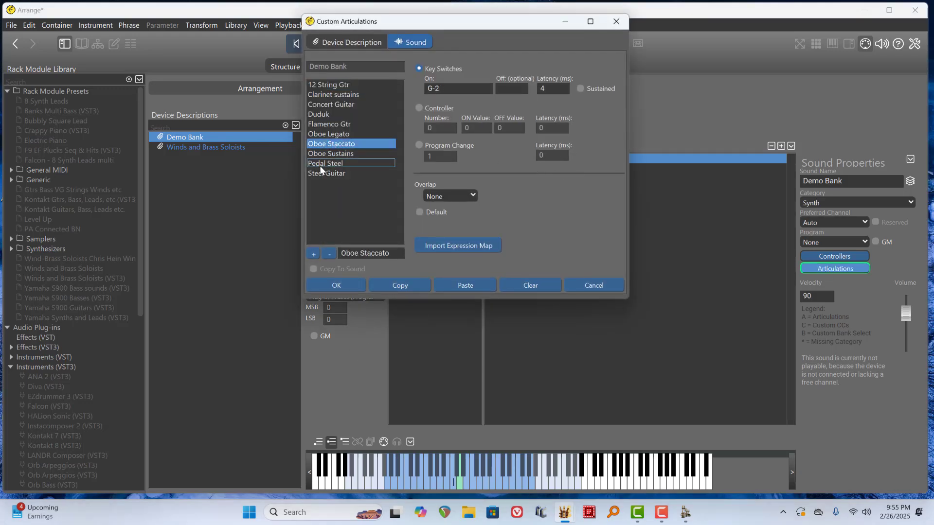
{"action": "left_click", "coordinate": [320, 164]}
{"action": "left_click", "coordinate": [322, 173]}
{"action": "left_click", "coordinate": [323, 123]}
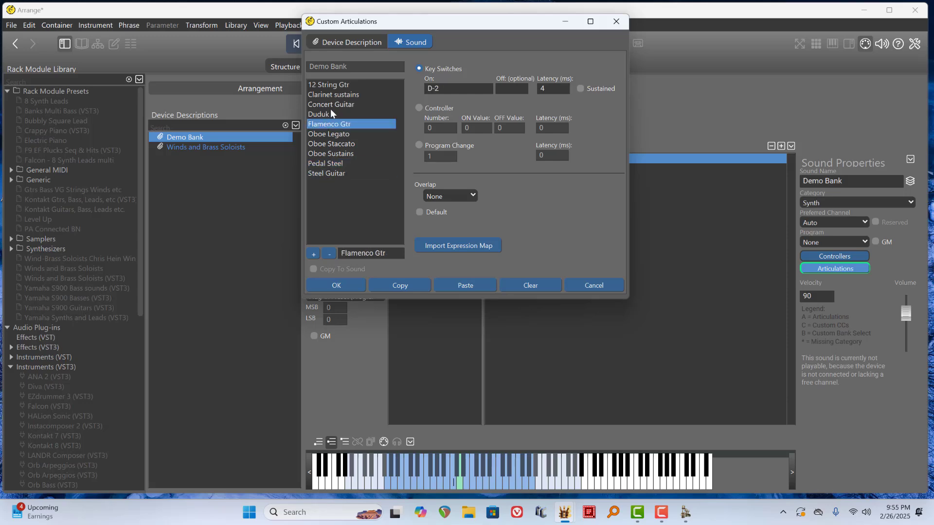
{"action": "left_click", "coordinate": [333, 104]}
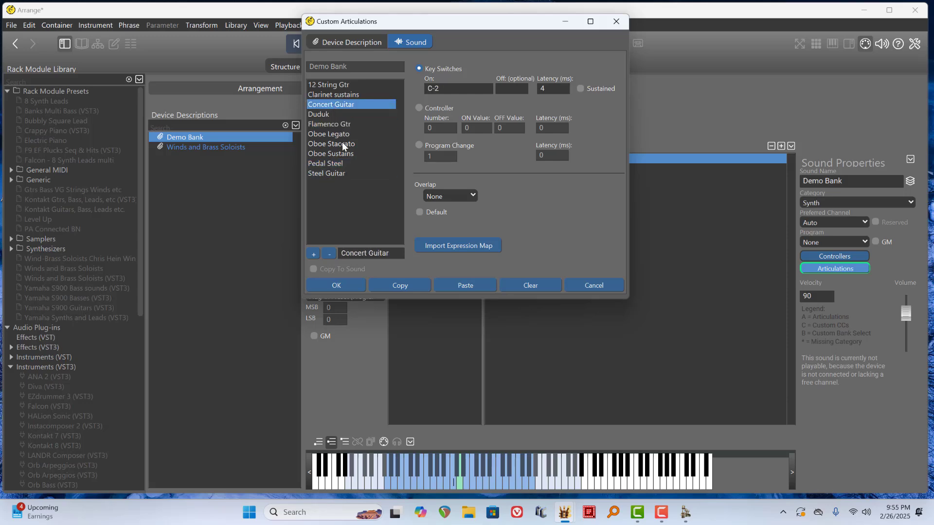
{"action": "left_click", "coordinate": [331, 286]}
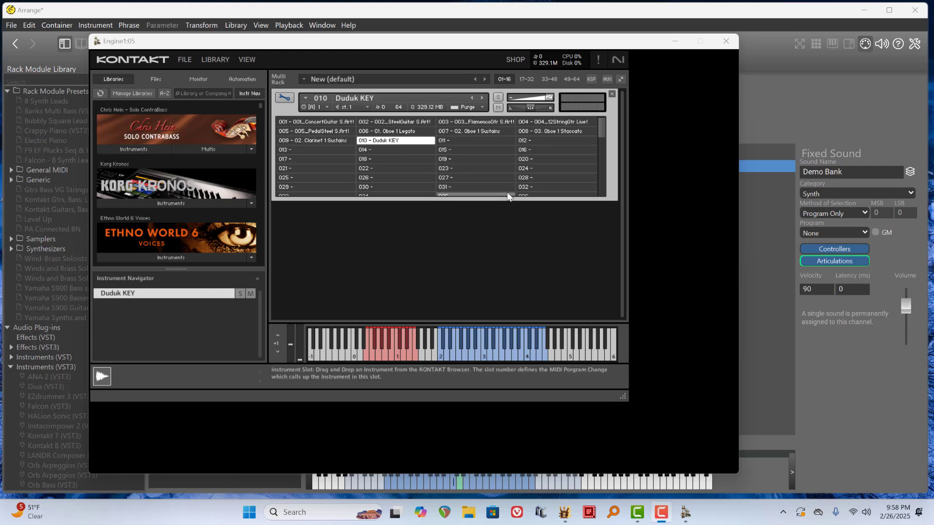
Inspect the C-2 keyswitch in the Kontakt multi's FlexRouter script, including the target types its Redirect action offers
{"action": "left_click", "coordinate": [590, 78]}
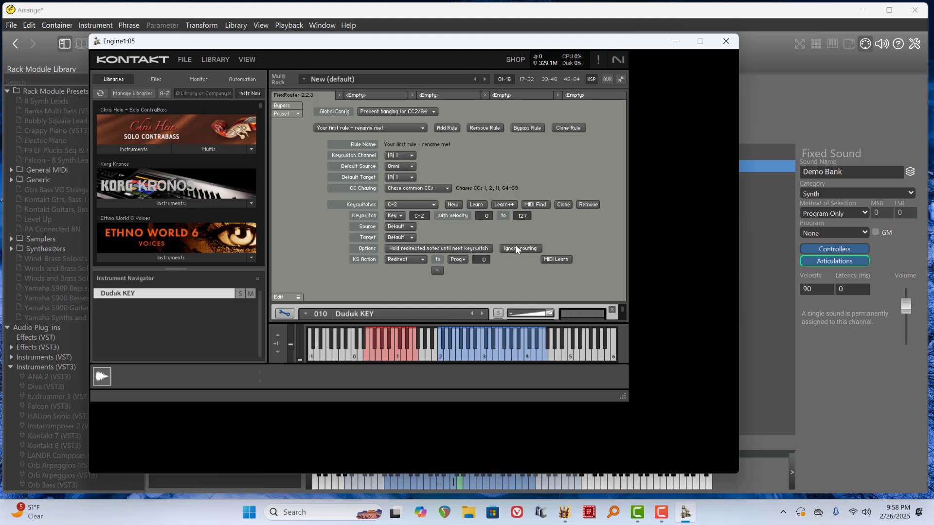
{"action": "left_click", "coordinate": [407, 205]}
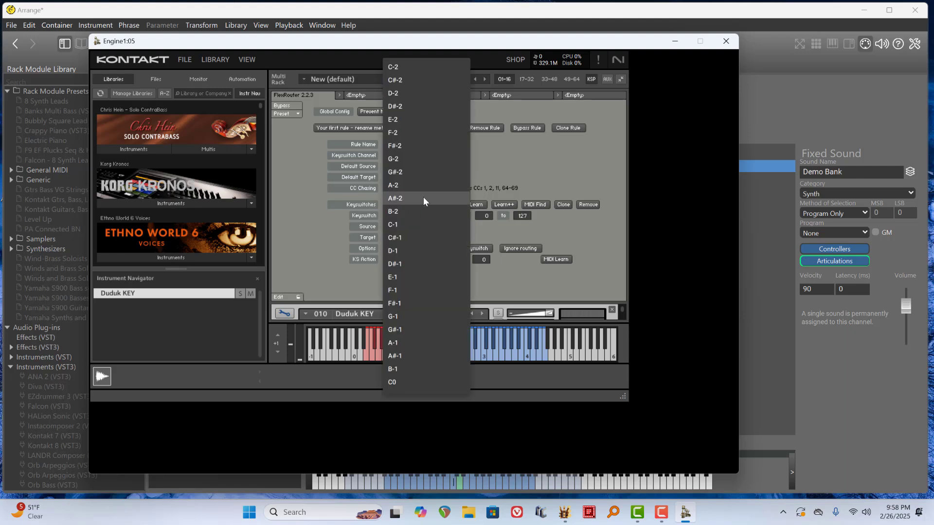
{"action": "left_click", "coordinate": [540, 171]}
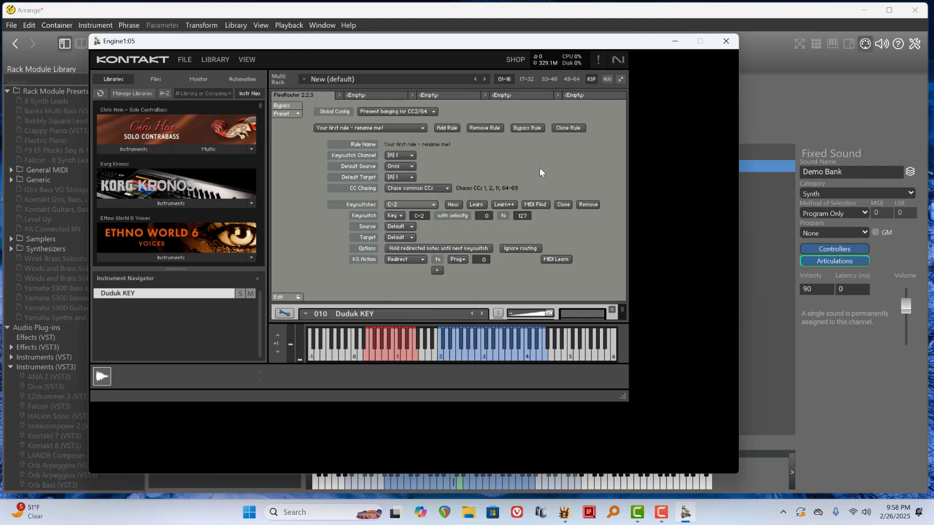
{"action": "left_click", "coordinate": [402, 207]}
{"action": "left_click", "coordinate": [408, 72]}
{"action": "left_click", "coordinate": [463, 259]}
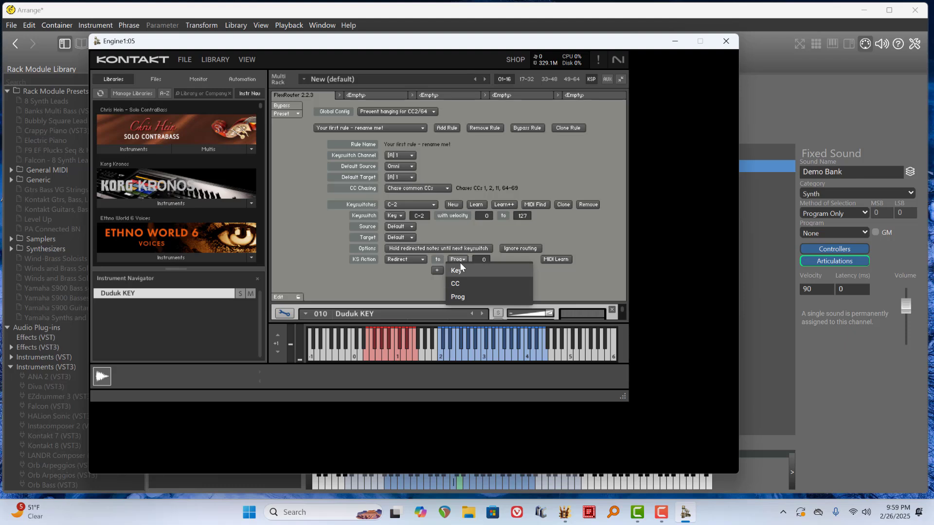
{"action": "left_click", "coordinate": [457, 296]}
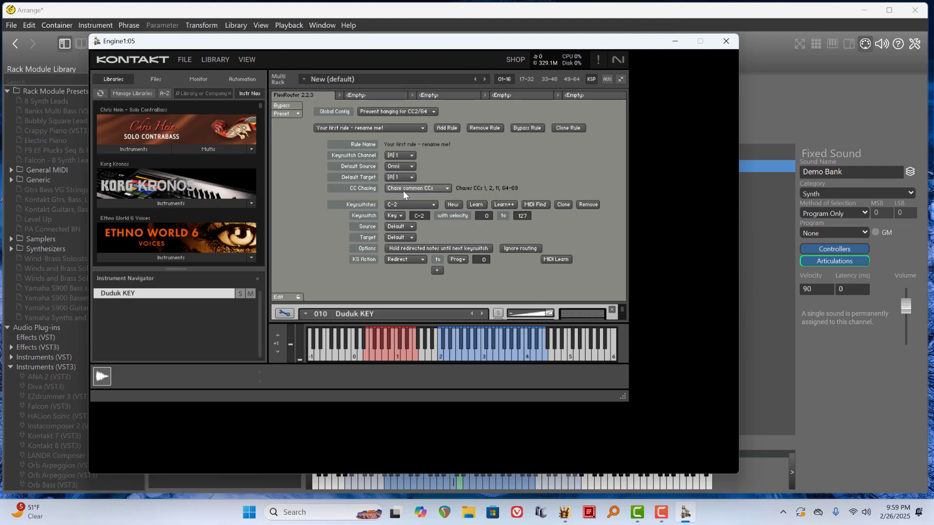
Compare the redirect program numbers of the C#-2, D-2 and C-2 keyswitches in FlexRouter, and return to the bank's instrument slots
{"action": "left_click", "coordinate": [402, 204]}
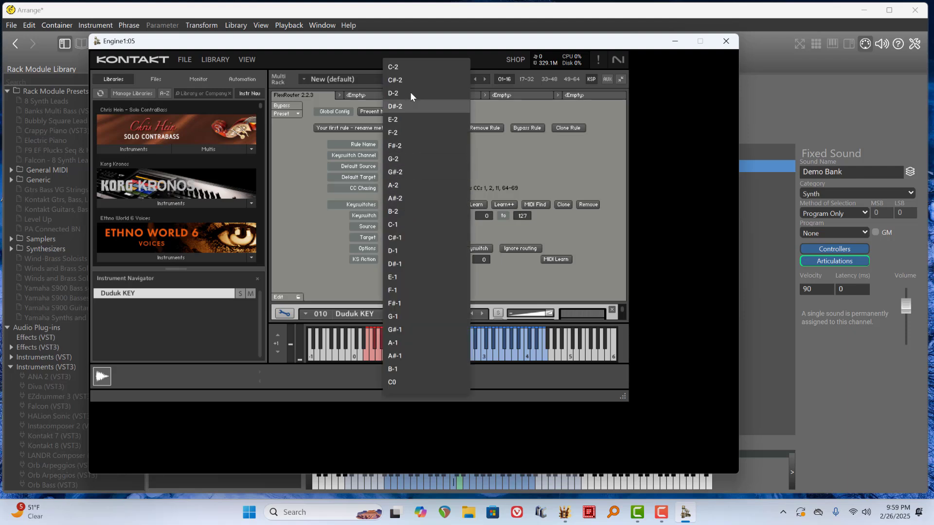
{"action": "left_click", "coordinate": [404, 81]}
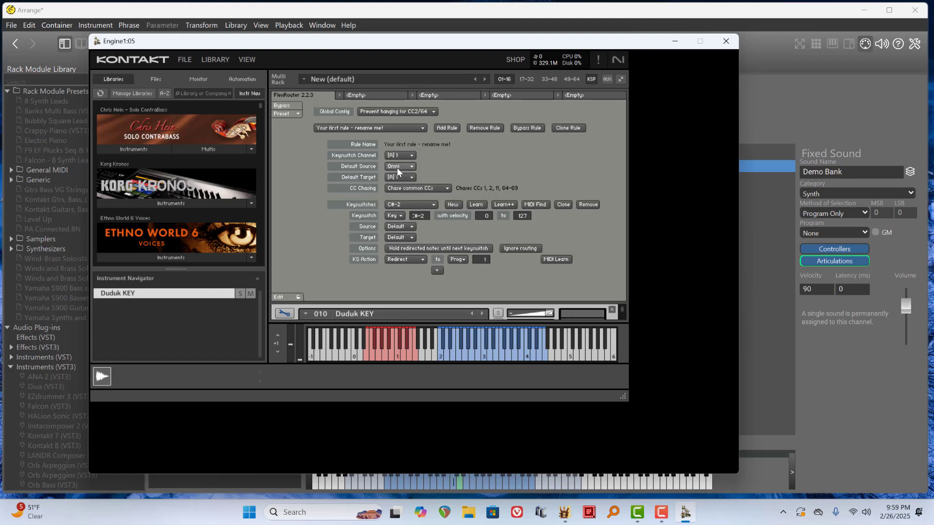
{"action": "left_click", "coordinate": [401, 204]}
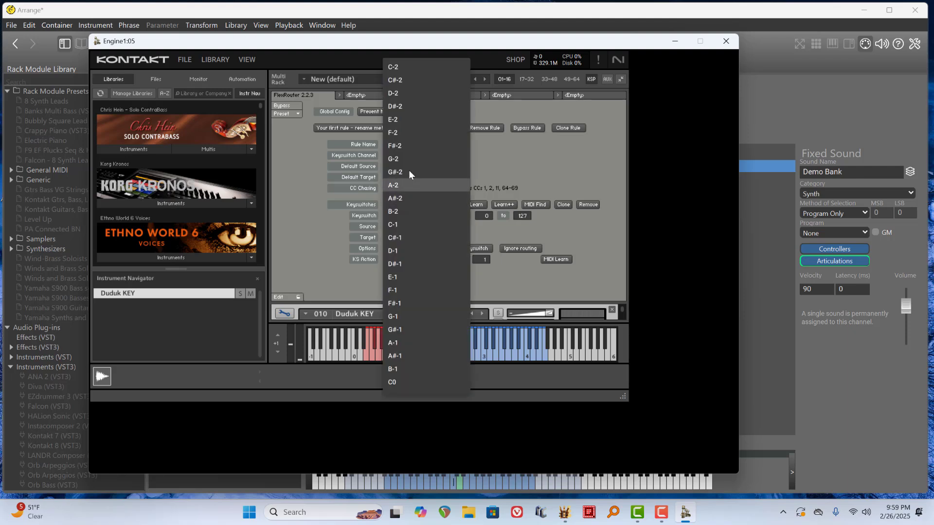
{"action": "left_click", "coordinate": [398, 92]}
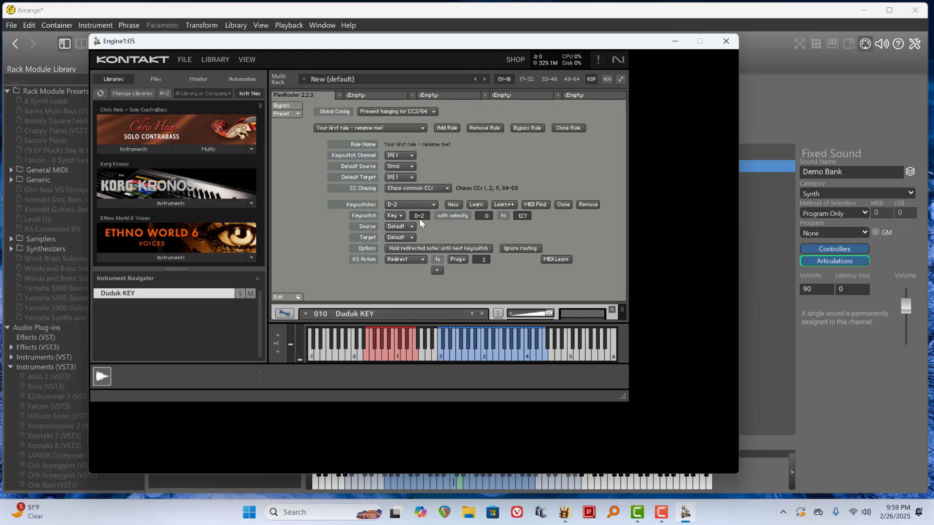
{"action": "left_click", "coordinate": [407, 204]}
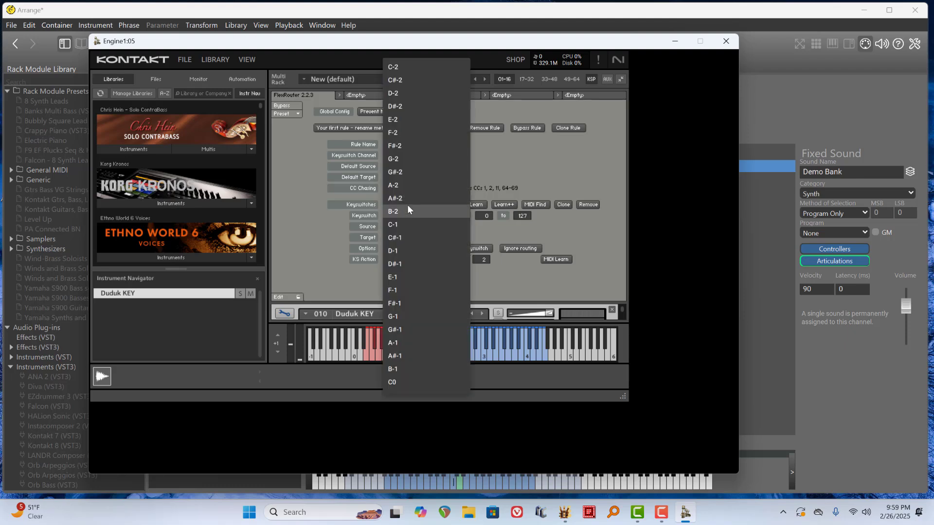
{"action": "left_click", "coordinate": [391, 68]}
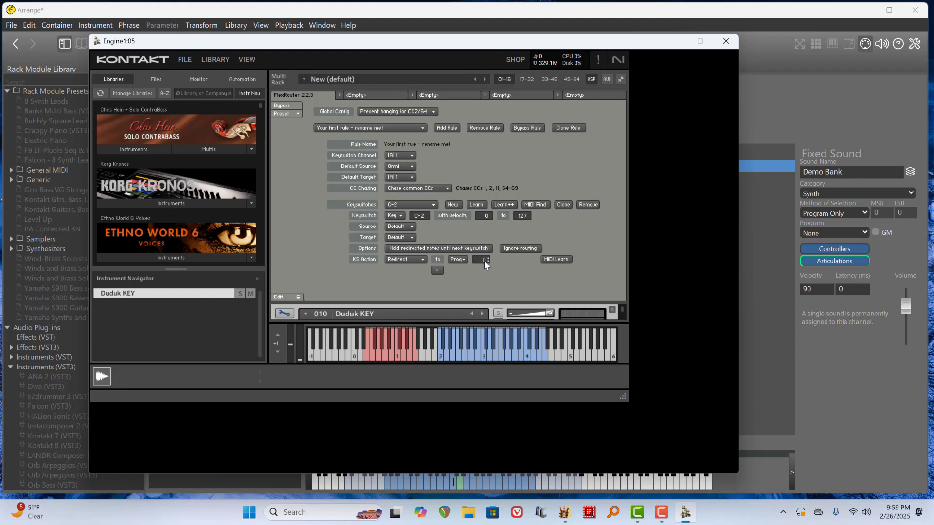
{"action": "left_click", "coordinate": [395, 262]}
{"action": "left_click", "coordinate": [360, 278]}
{"action": "left_click", "coordinate": [591, 80]}
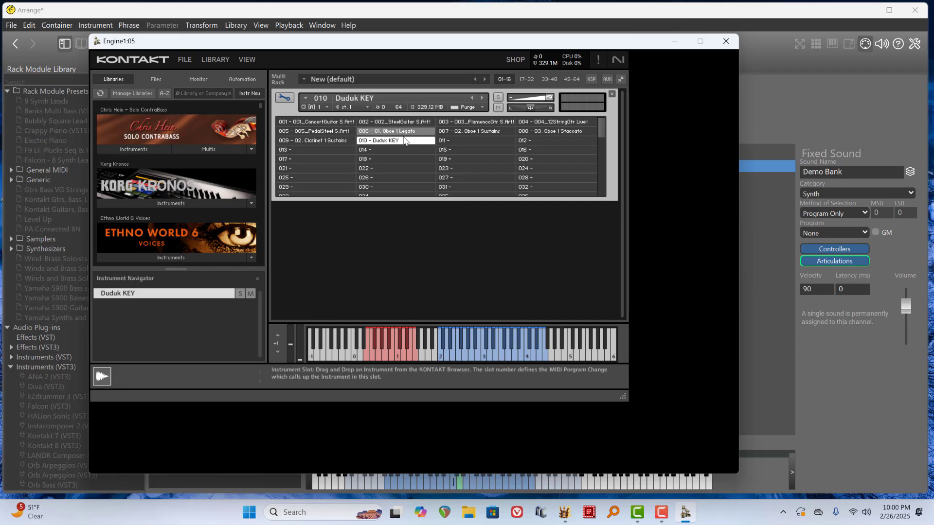
Check the key switch notes of the Demo Bank fixed sound's articulations, including Clarinet sustains, Steel Guitar, Pedal Steel, Oboe Legato and Concert Guitar
{"action": "left_click", "coordinate": [831, 260]}
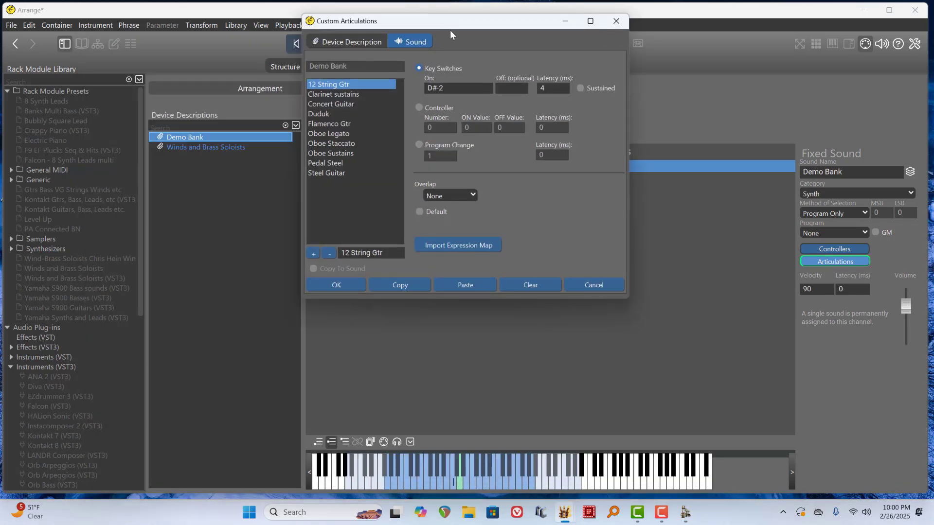
{"action": "left_click_drag", "start_coordinate": [454, 22], "coordinate": [428, 84]}
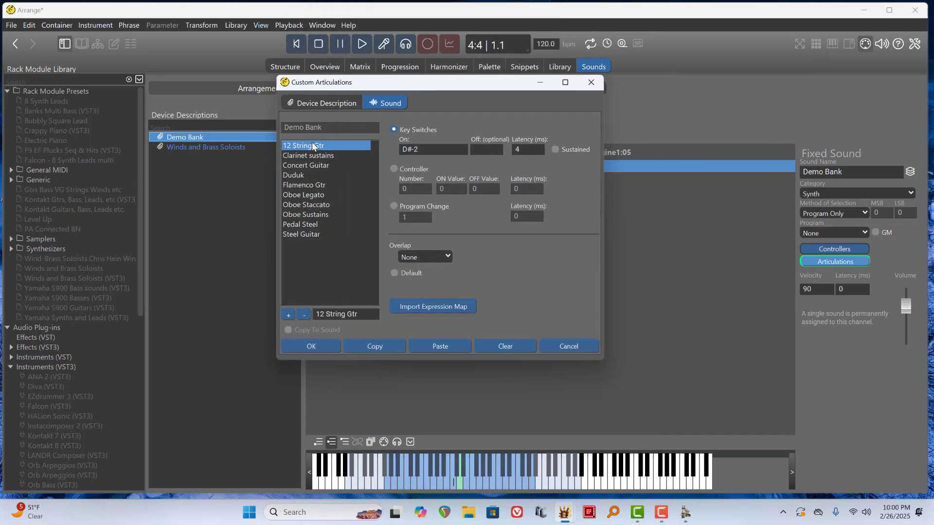
{"action": "left_click", "coordinate": [303, 157]}
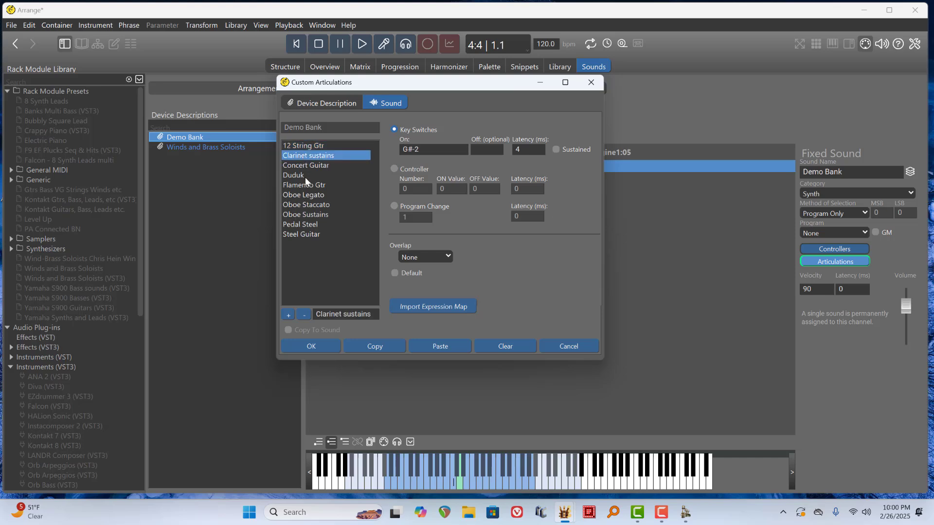
{"action": "left_click_drag", "start_coordinate": [382, 82], "coordinate": [394, 91]}
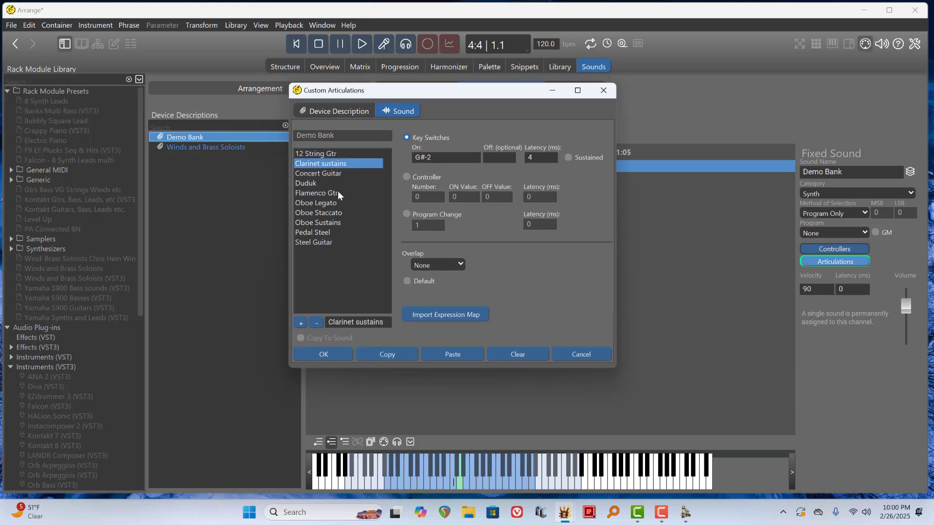
{"action": "left_click", "coordinate": [306, 243]}
{"action": "left_click", "coordinate": [316, 232]}
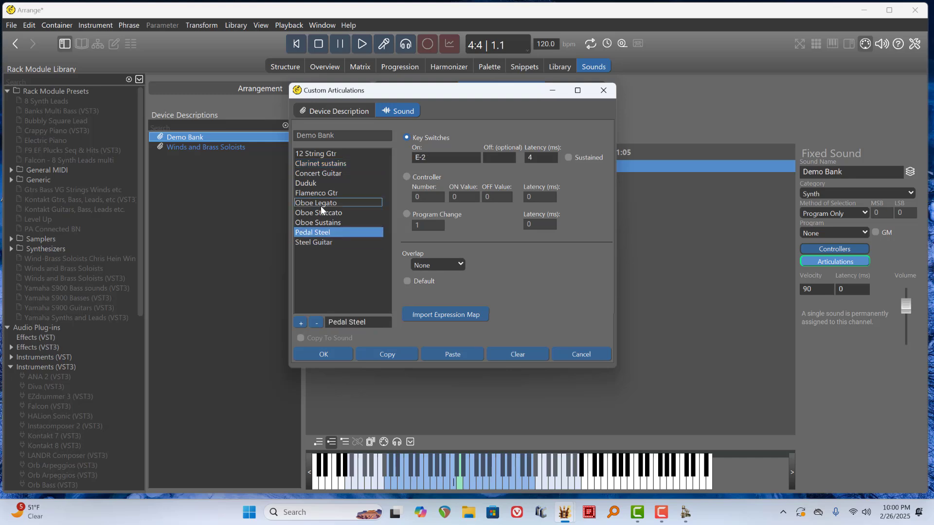
{"action": "left_click", "coordinate": [320, 204]}
{"action": "left_click", "coordinate": [319, 173]}
{"action": "left_click", "coordinate": [323, 160]}
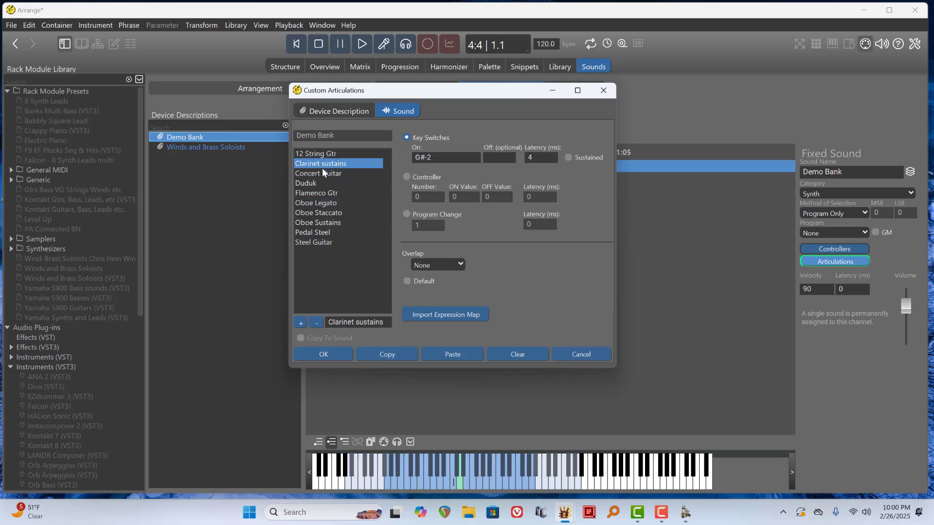
{"action": "left_click", "coordinate": [322, 171]}
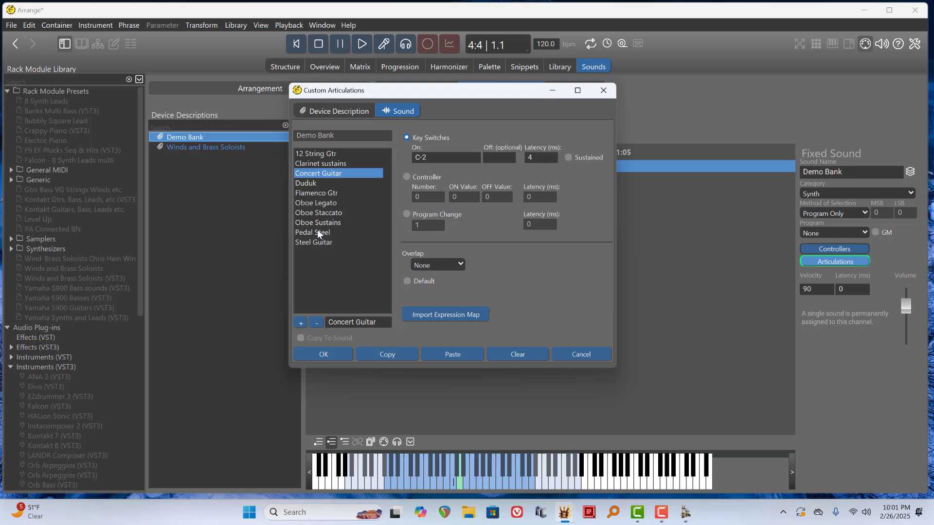
{"action": "left_click", "coordinate": [311, 351]}
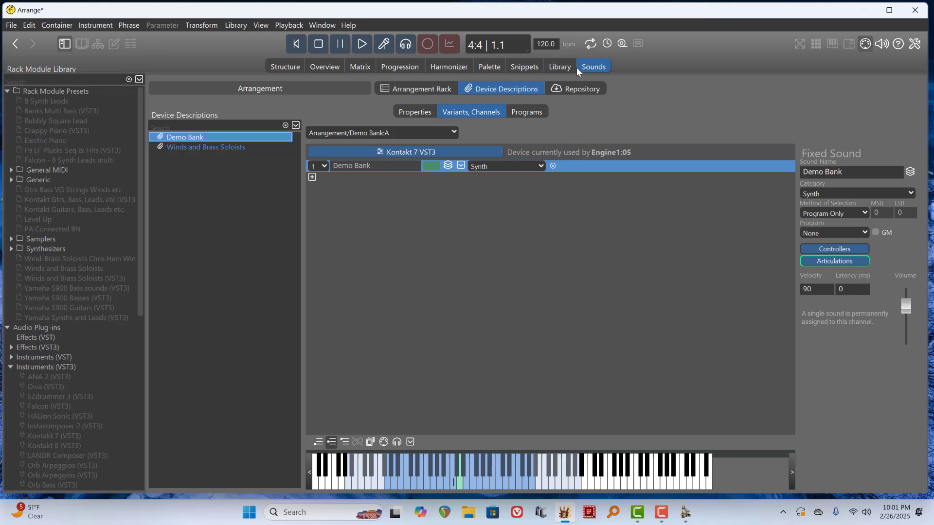
Check which articulations the bar 1 figure offers while the track uses the Yamaha Grand Piano sound
{"action": "left_click", "coordinate": [277, 68]}
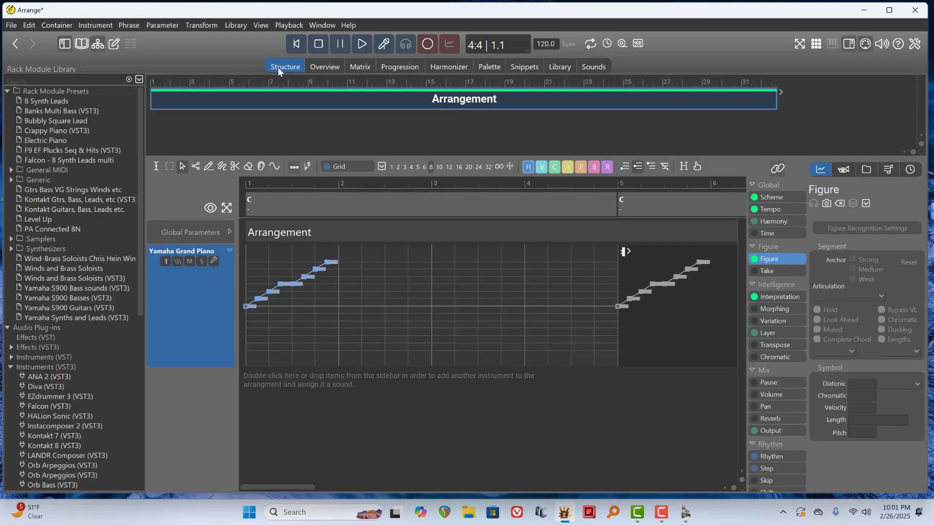
{"action": "left_click", "coordinate": [298, 288]}
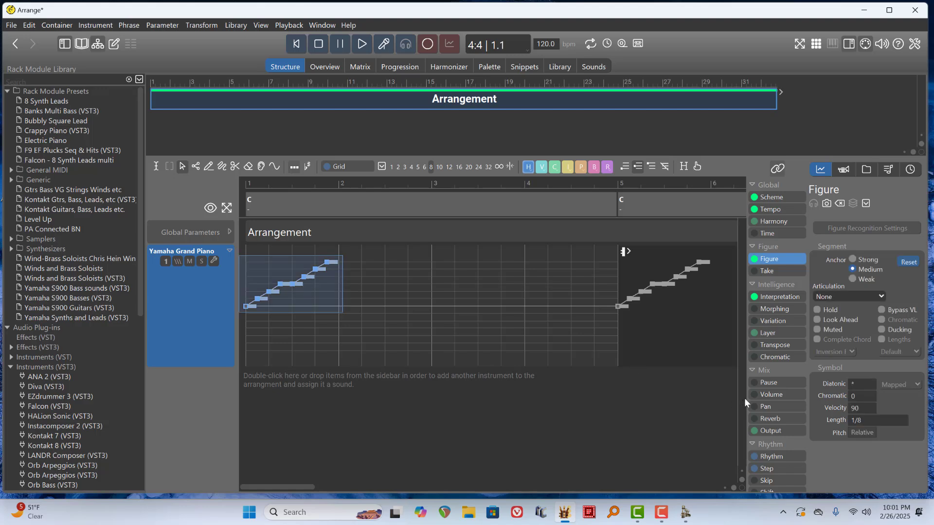
{"action": "left_click", "coordinate": [833, 298]}
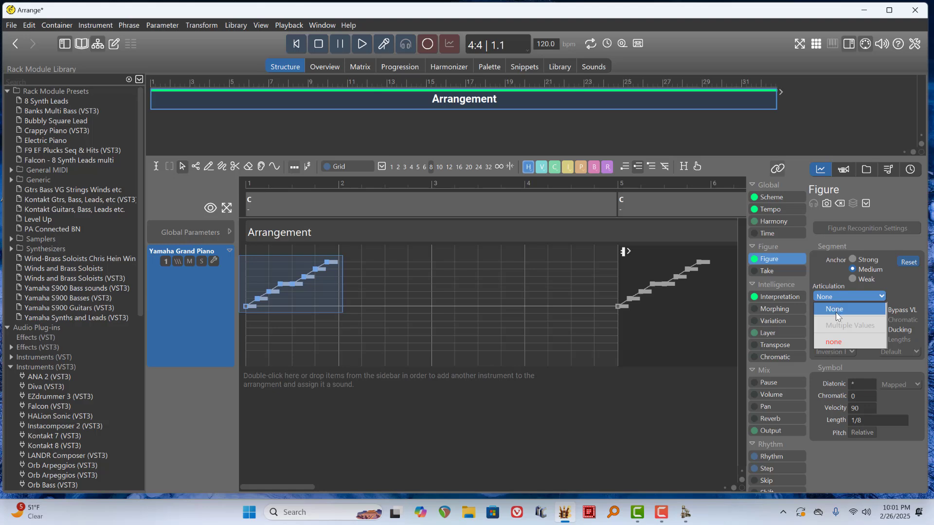
{"action": "left_click", "coordinate": [897, 287]}
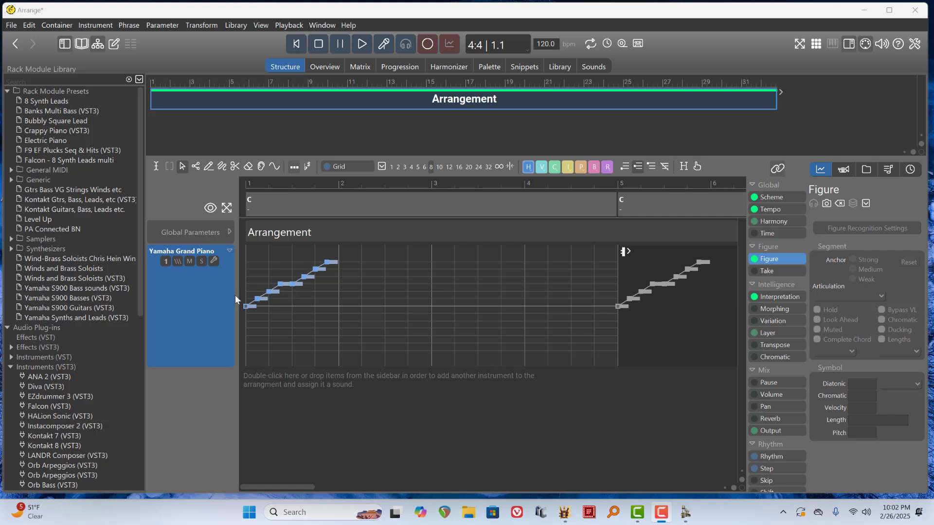
Assign the Demo Bank sound from the Demo Bank device to the arrangement's instrument track
{"action": "left_click", "coordinate": [214, 261]}
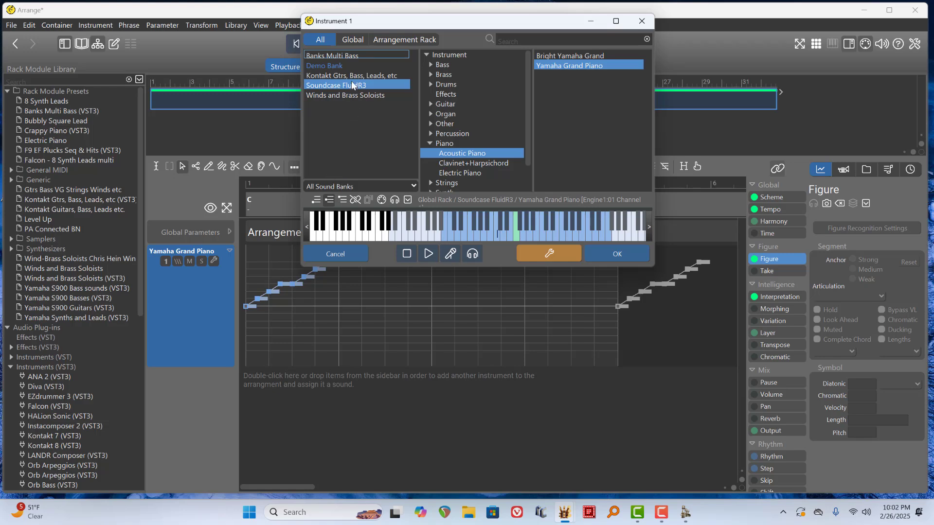
{"action": "left_click", "coordinate": [327, 66]}
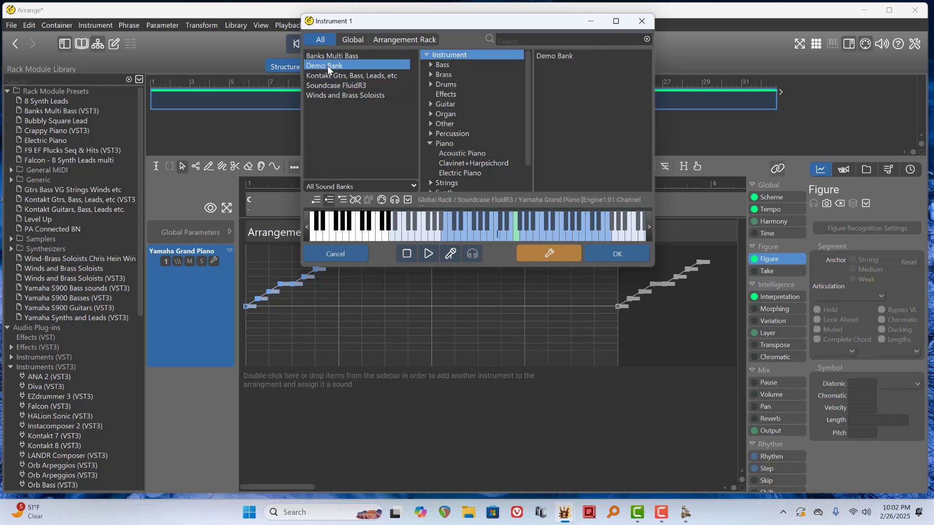
{"action": "left_click", "coordinate": [548, 57]}
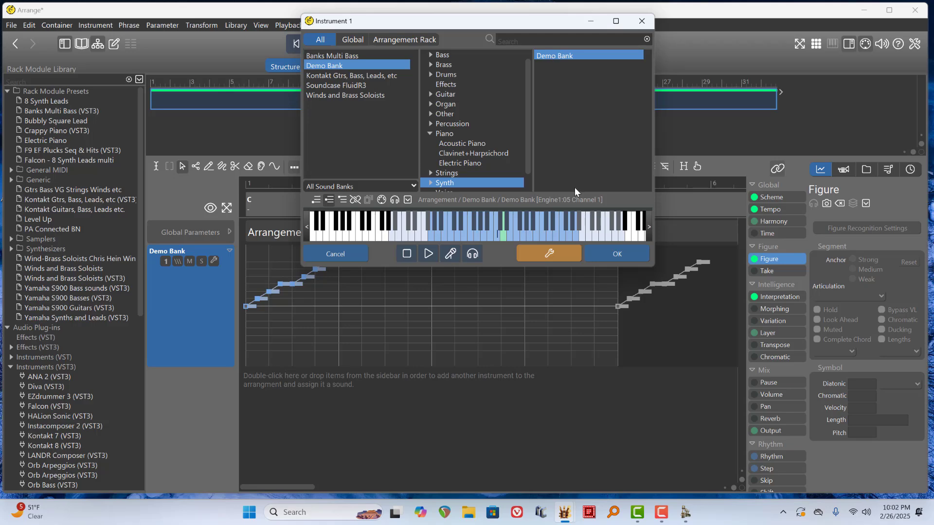
{"action": "left_click", "coordinate": [597, 253]}
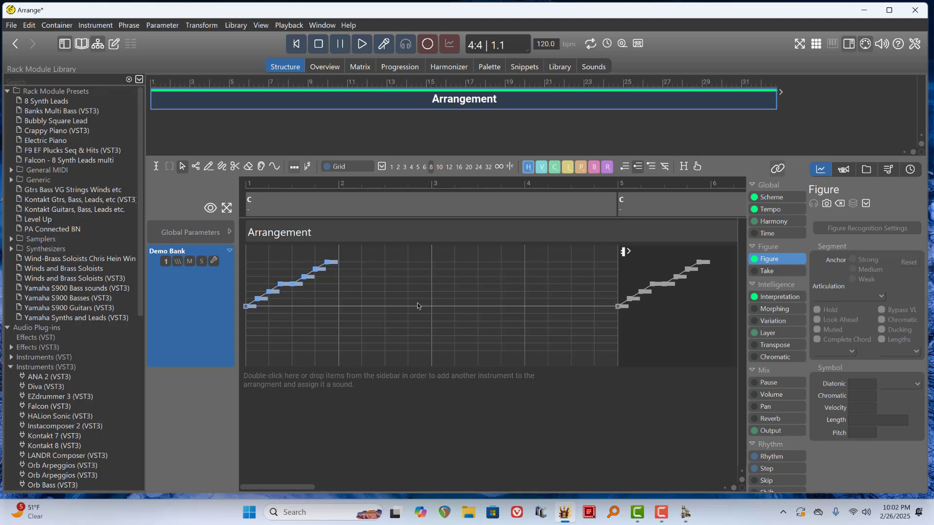
Set the articulation of the rising figure in bar 1 to Oboe Legato
{"action": "left_click", "coordinate": [335, 266]}
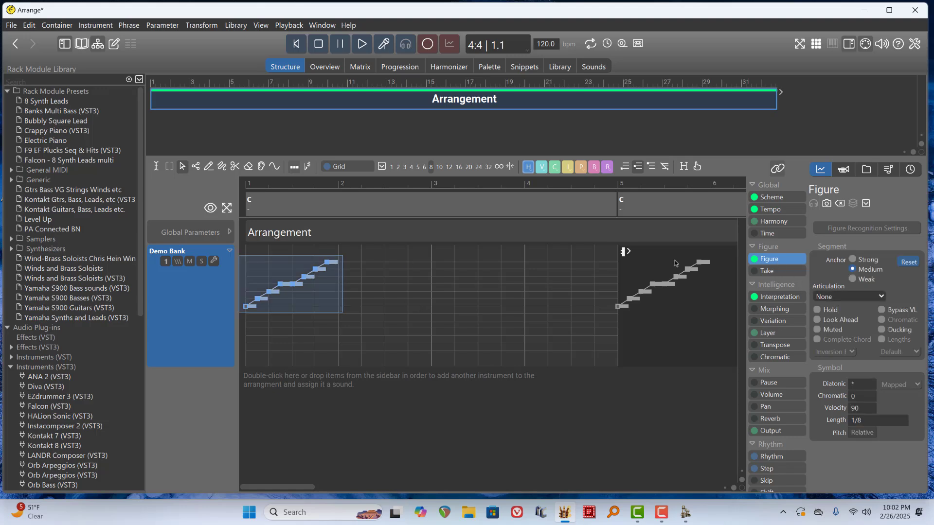
{"action": "left_click", "coordinate": [836, 297]}
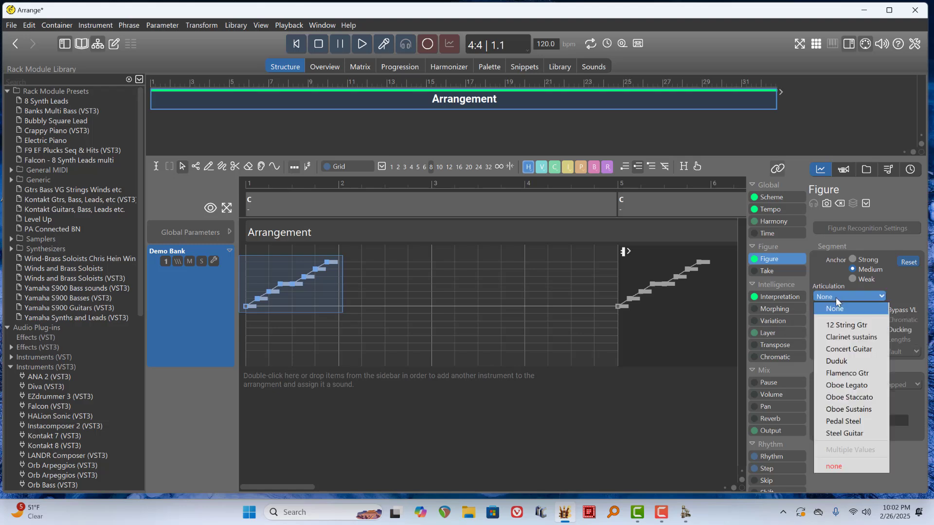
{"action": "left_click", "coordinate": [844, 389]}
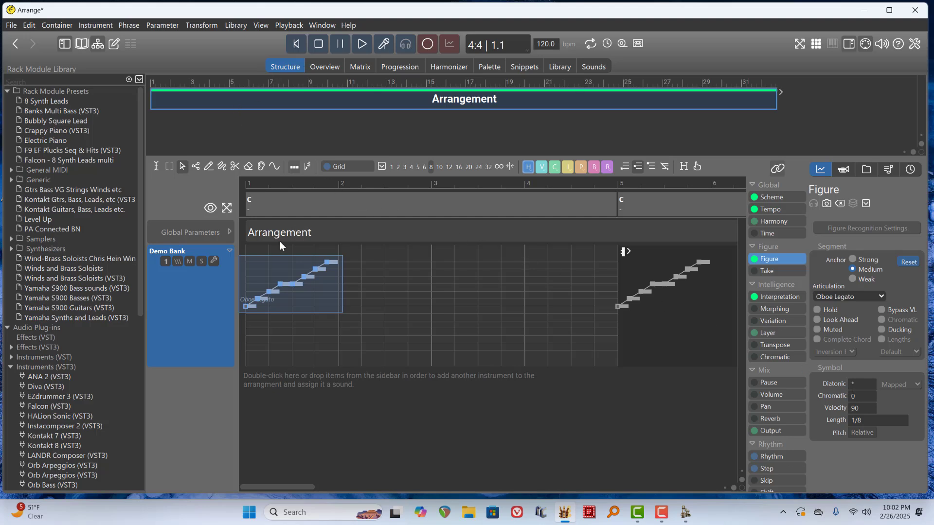
Draw a descending five-note figure in bar 2 and set its articulation to Duduk
{"action": "left_click", "coordinate": [208, 166]}
{"action": "left_click", "coordinate": [366, 268]}
{"action": "left_click_drag", "start_coordinate": [382, 282], "coordinate": [419, 295]}
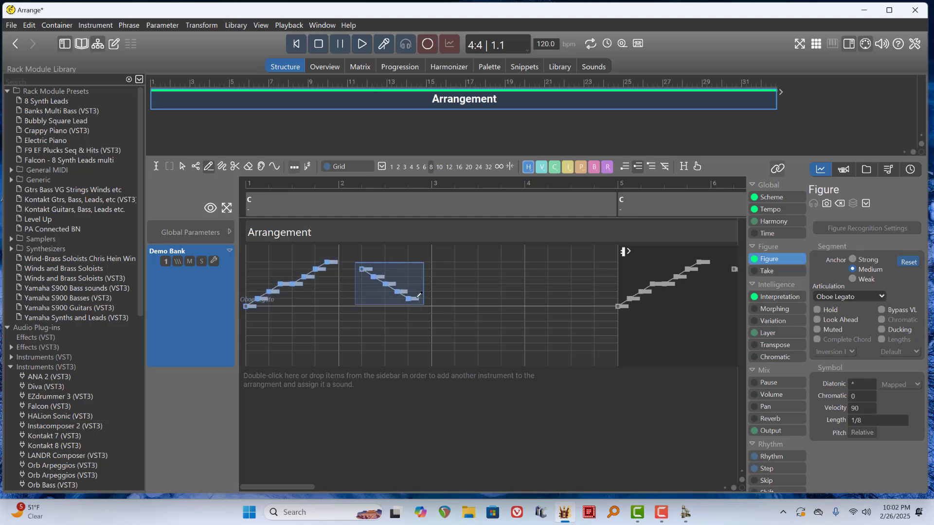
{"action": "left_click", "coordinate": [833, 298]}
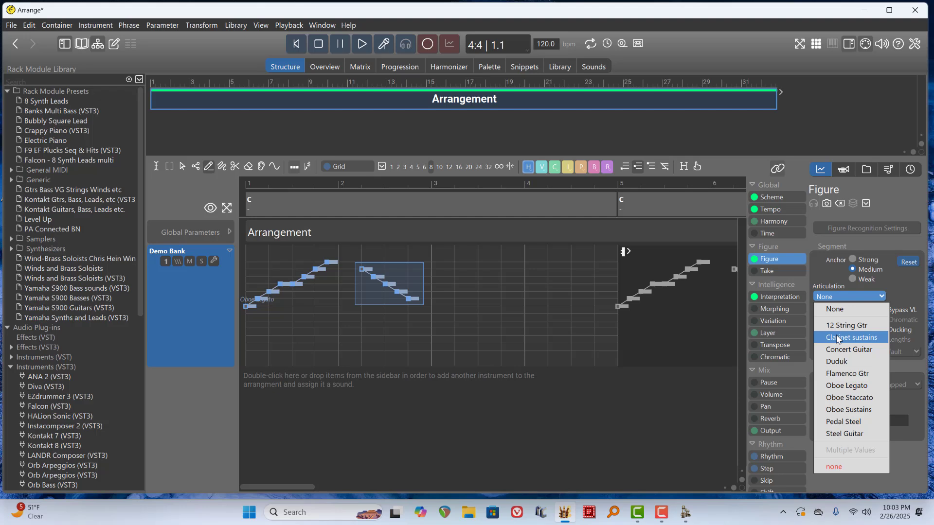
{"action": "left_click", "coordinate": [836, 362]}
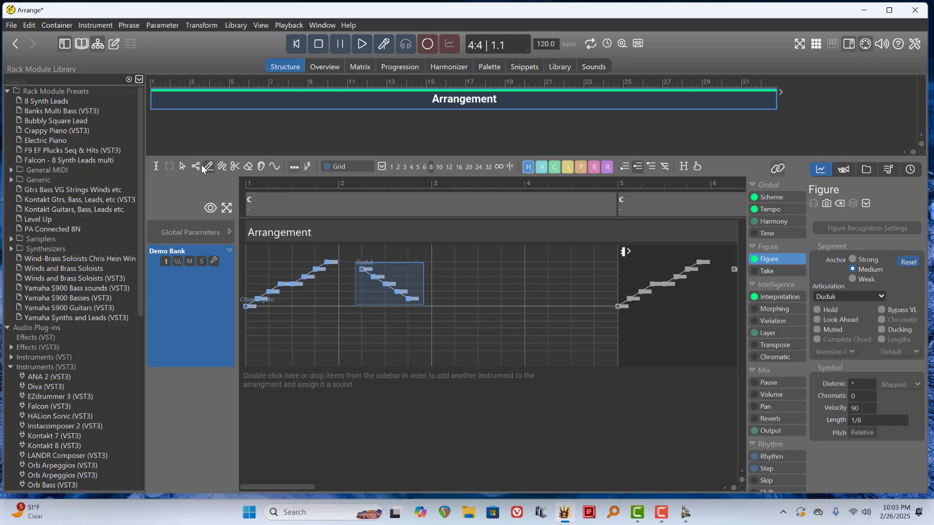
Add a single eighth note on step 6 in bar 3 and set its articulation to Clarinet sustains
{"action": "double_click", "coordinate": [447, 264]}
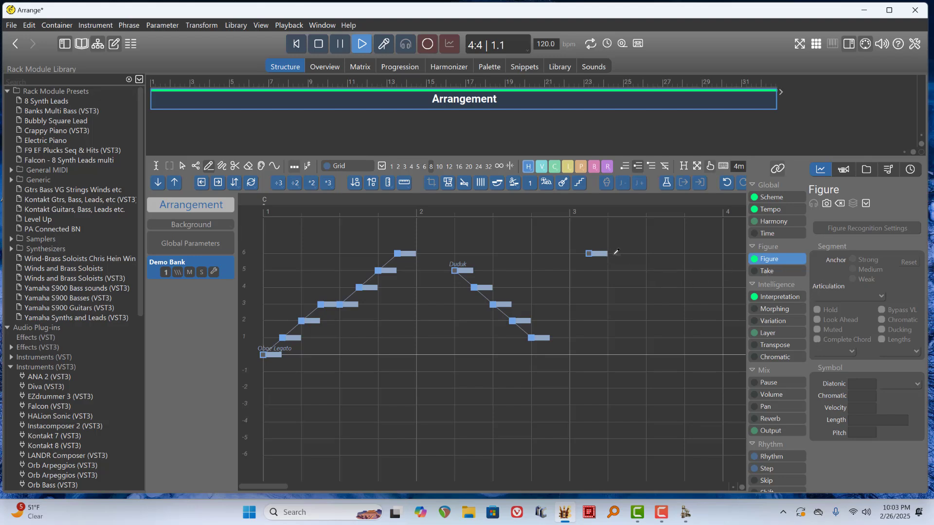
{"action": "left_click", "coordinate": [183, 167]}
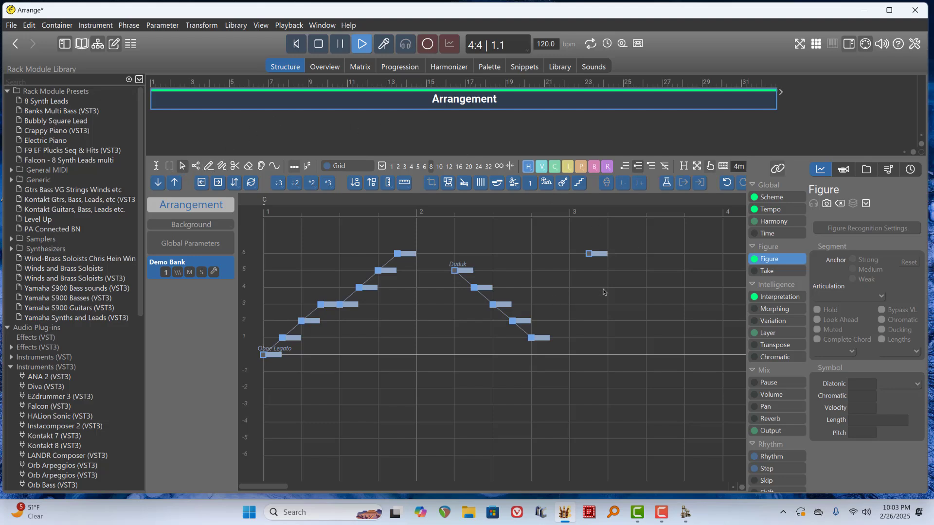
{"action": "left_click", "coordinate": [599, 254]}
{"action": "left_click", "coordinate": [832, 296]}
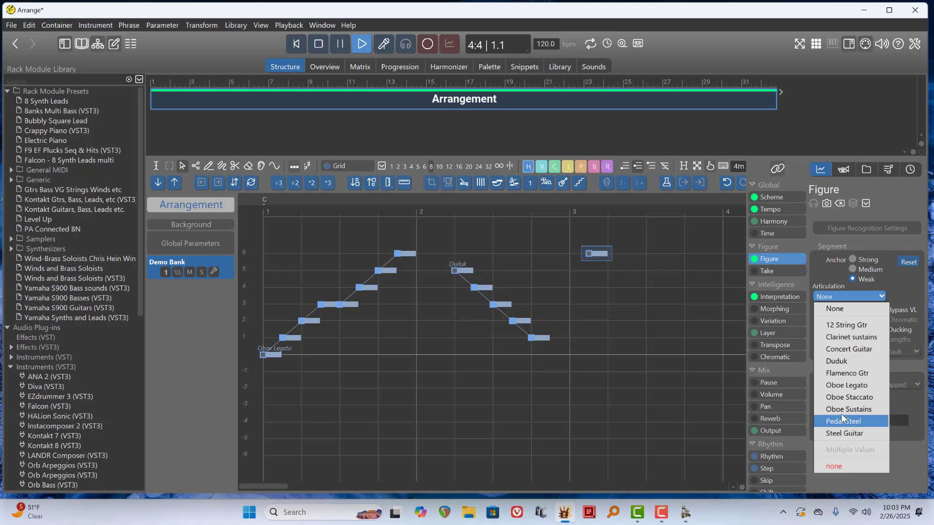
{"action": "left_click", "coordinate": [848, 341]}
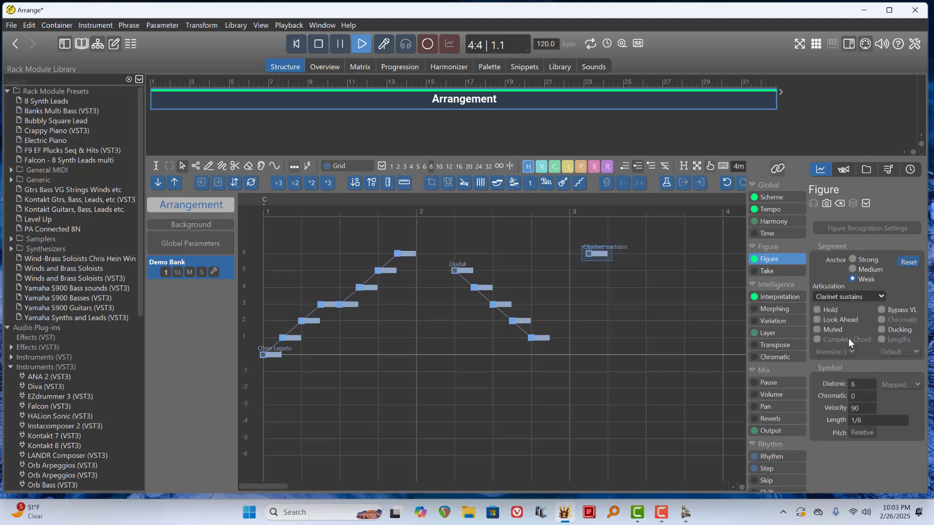
Play the arrangement from the start to hear the articulation changes, and stop playback after the last note
{"action": "left_click", "coordinate": [299, 43]}
{"action": "left_click", "coordinate": [361, 44]}
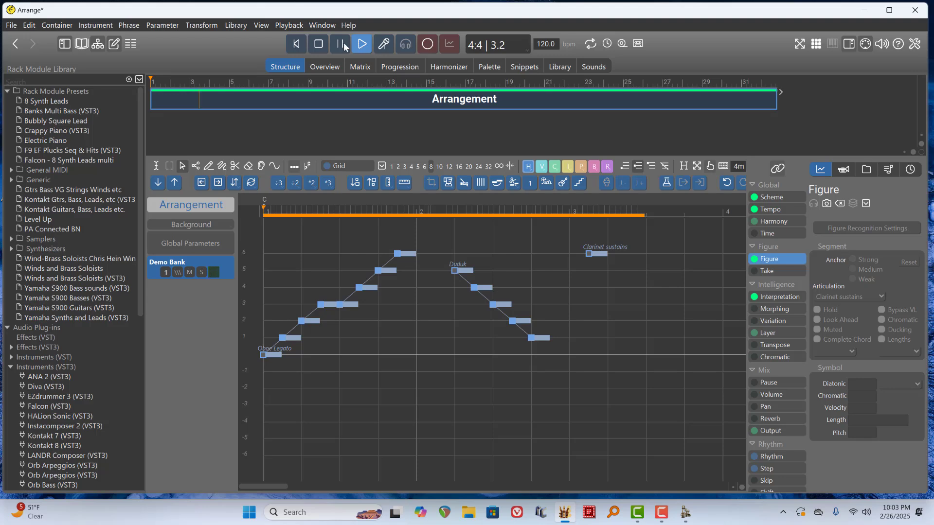
{"action": "left_click", "coordinate": [319, 43]}
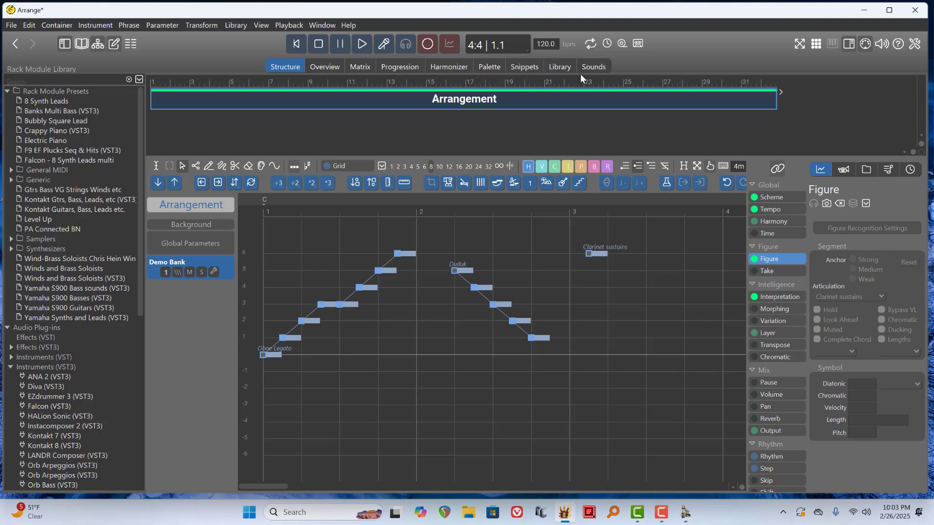
Examine the Kontakt 7 module in the arrangement rack, including the device descriptions that can be assigned to it
{"action": "left_click", "coordinate": [594, 70]}
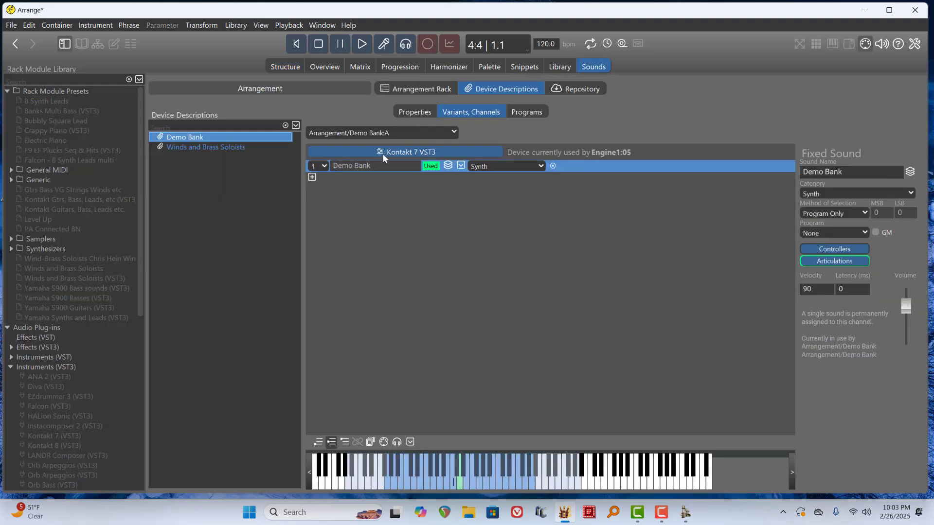
{"action": "left_click", "coordinate": [405, 87]}
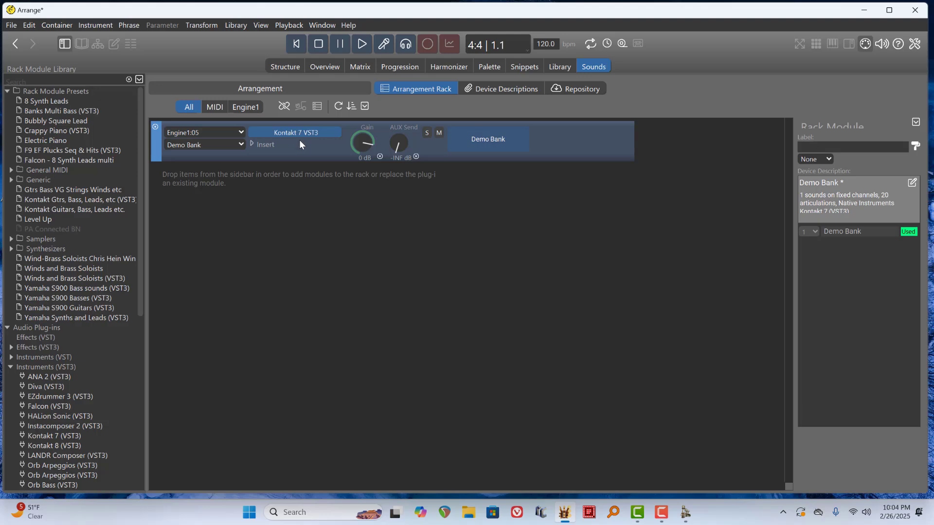
{"action": "mouse_move", "coordinate": [295, 134]}
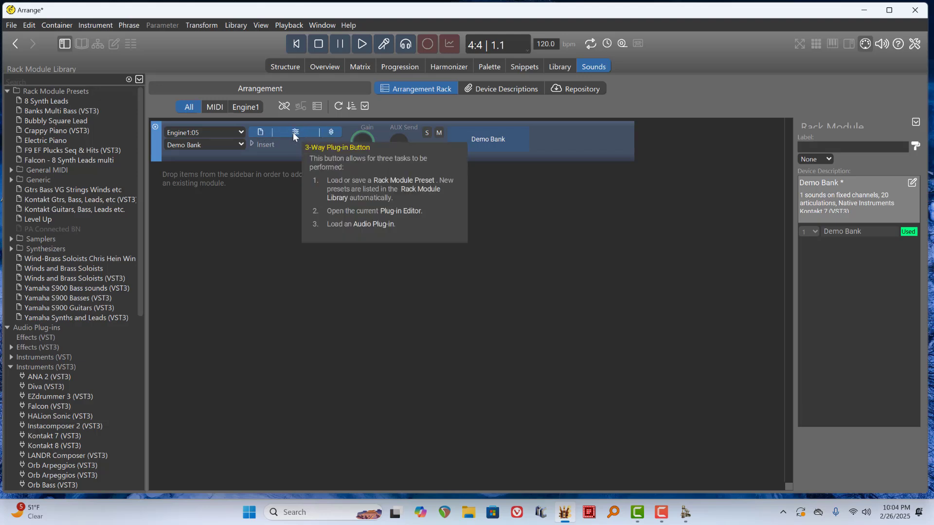
{"action": "left_click", "coordinate": [265, 137]}
{"action": "left_click", "coordinate": [249, 222]}
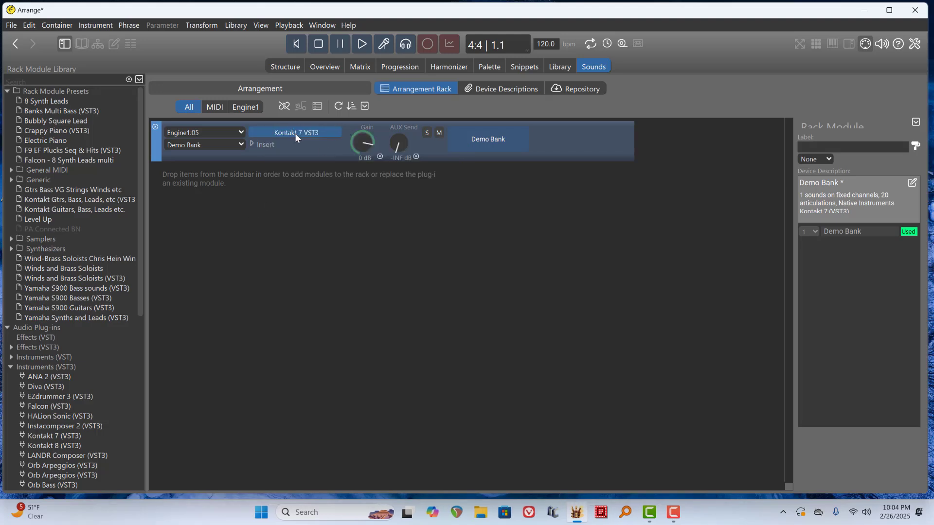
{"action": "left_click", "coordinate": [241, 145]}
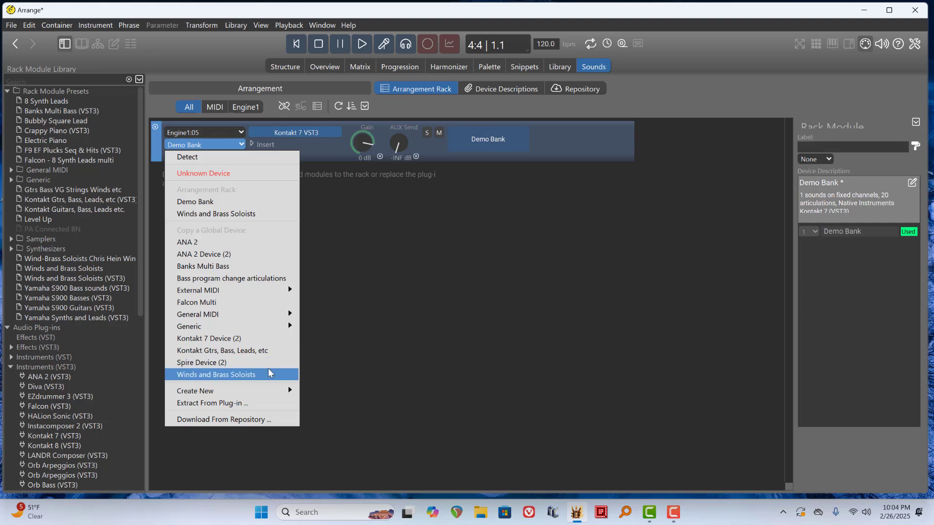
{"action": "mouse_move", "coordinate": [269, 392]}
{"action": "left_click", "coordinate": [412, 333]}
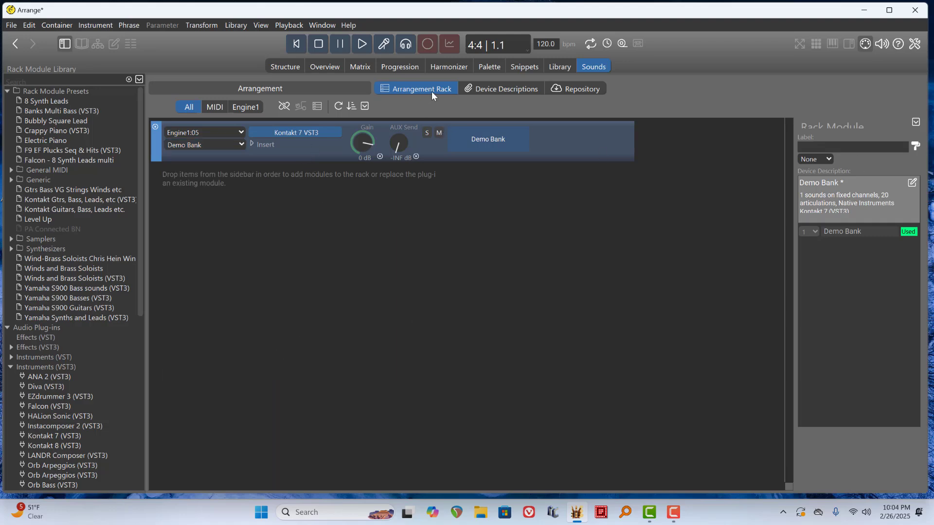
Review the Demo Bank device description, covering its properties, its channel 1 assignment and its fixed sound name
{"action": "left_click", "coordinate": [485, 90]}
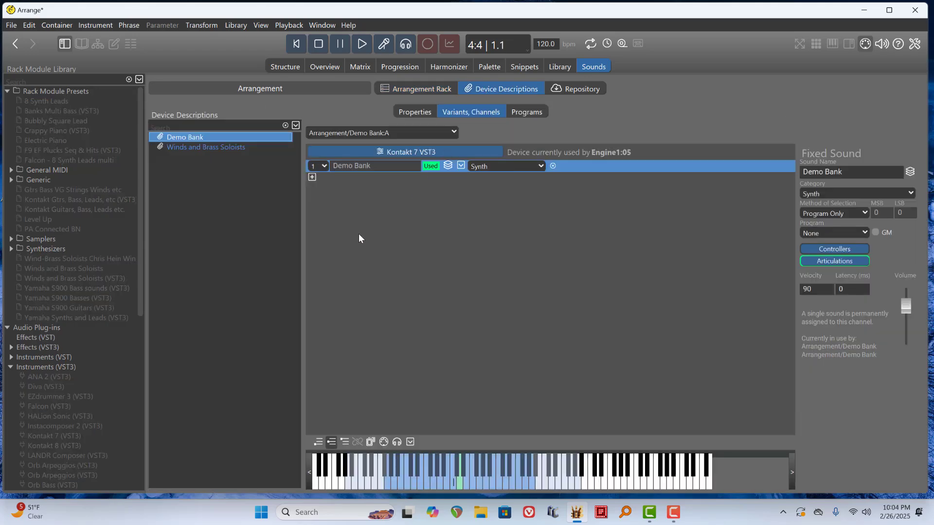
{"action": "left_click", "coordinate": [421, 88]}
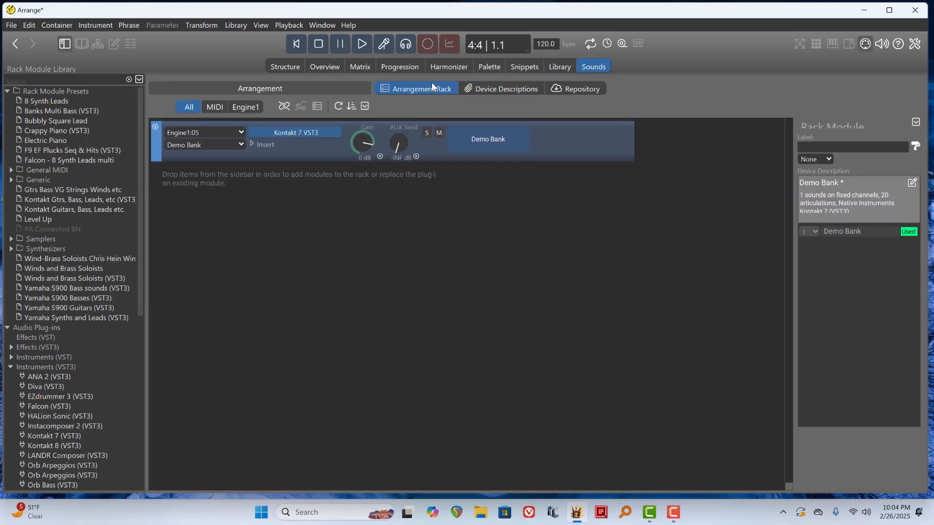
{"action": "left_click", "coordinate": [481, 88]}
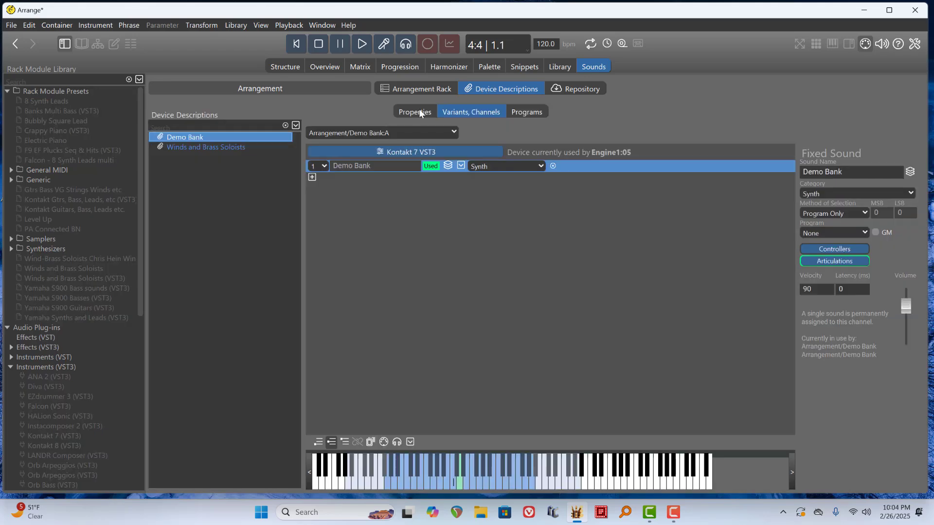
{"action": "left_click", "coordinate": [412, 111]}
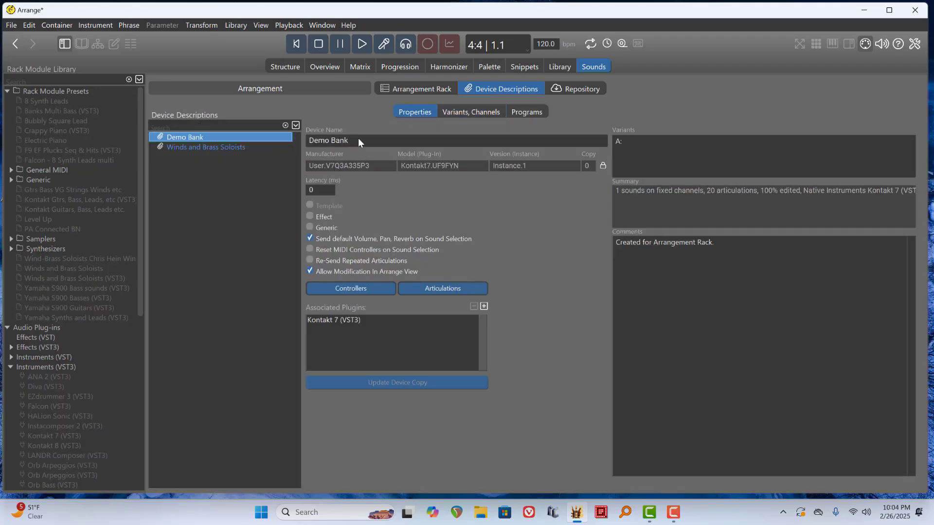
{"action": "left_click", "coordinate": [475, 114]}
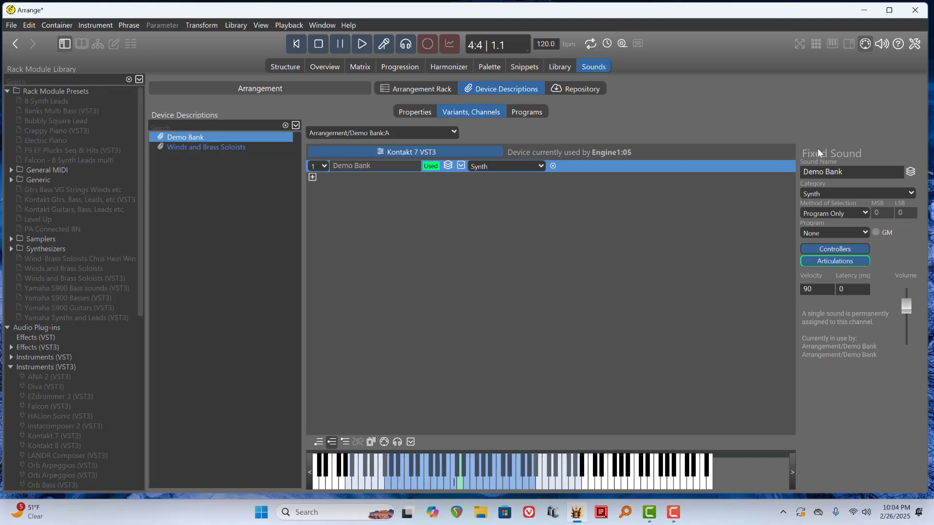
{"action": "left_click", "coordinate": [847, 173]}
Review the FlexRouter multi script in the Demo Bank's Kontakt 7 plug-in, including its user presets, and close the plug-in window
{"action": "left_click", "coordinate": [403, 151]}
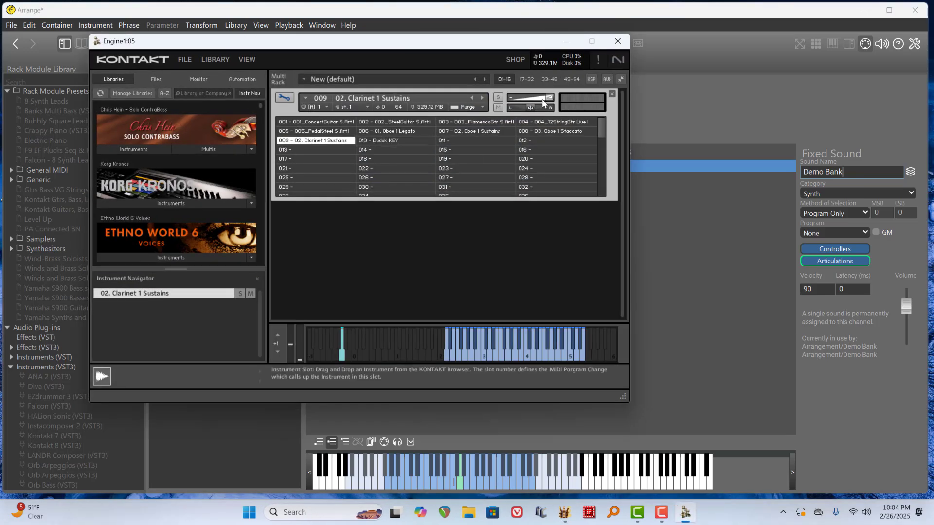
{"action": "left_click_drag", "start_coordinate": [344, 42], "coordinate": [358, 55]}
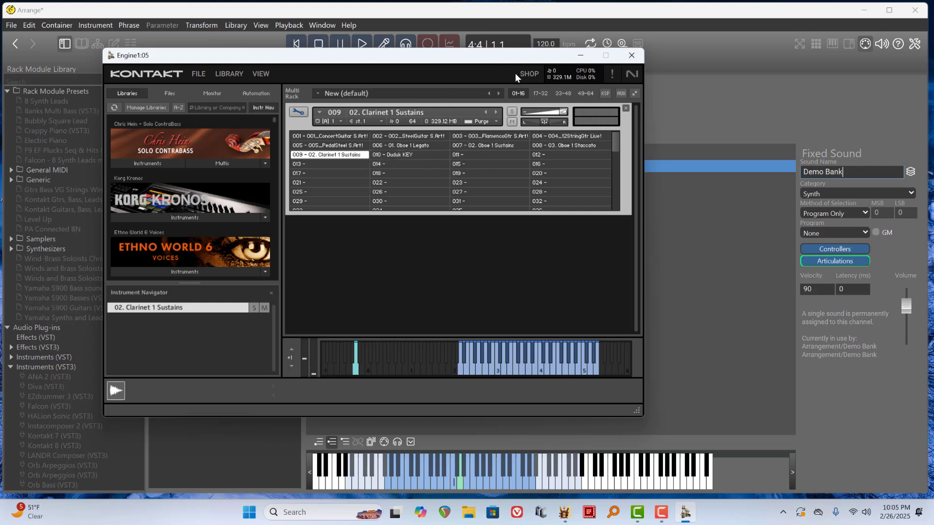
{"action": "left_click", "coordinate": [608, 96]}
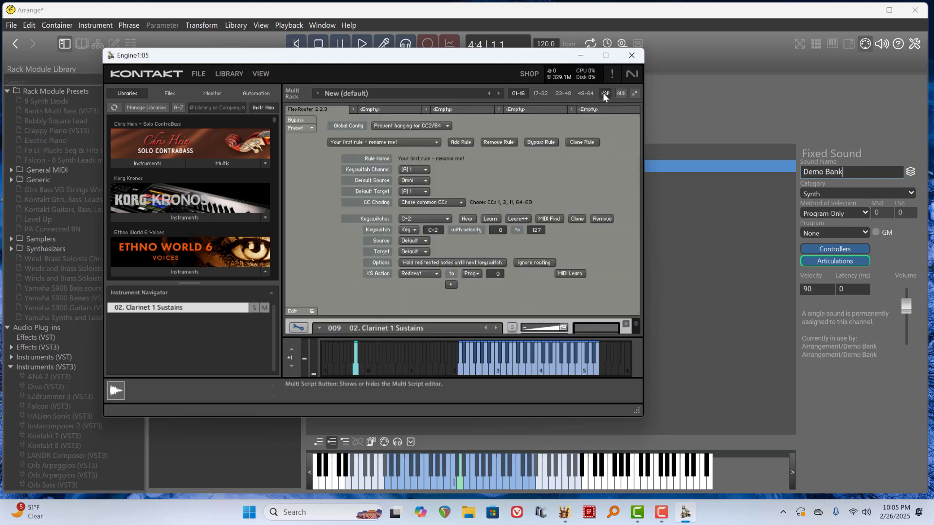
{"action": "left_click", "coordinate": [302, 128]}
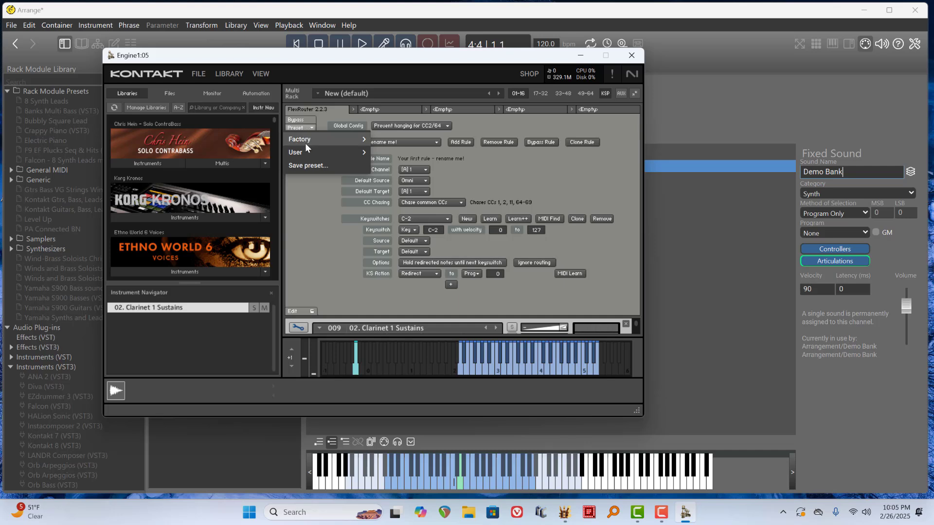
{"action": "mouse_move", "coordinate": [305, 152]}
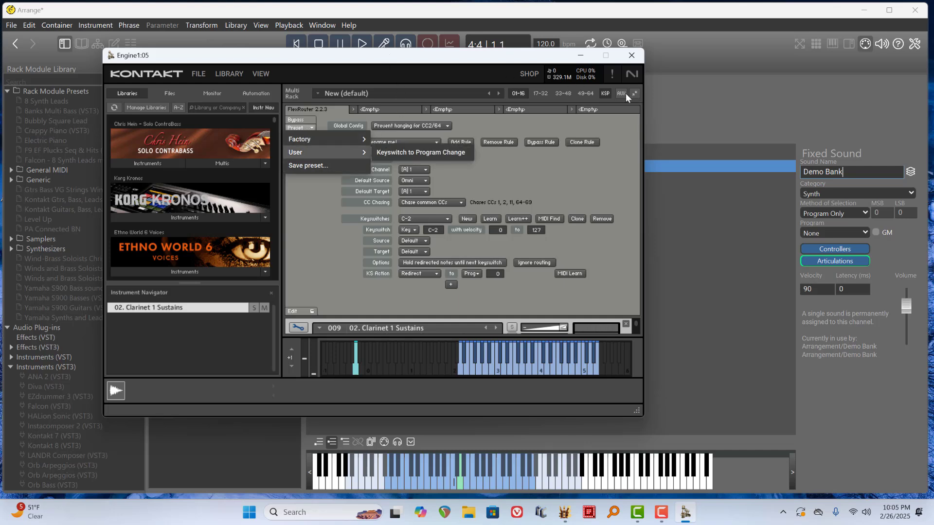
{"action": "left_click", "coordinate": [606, 96]}
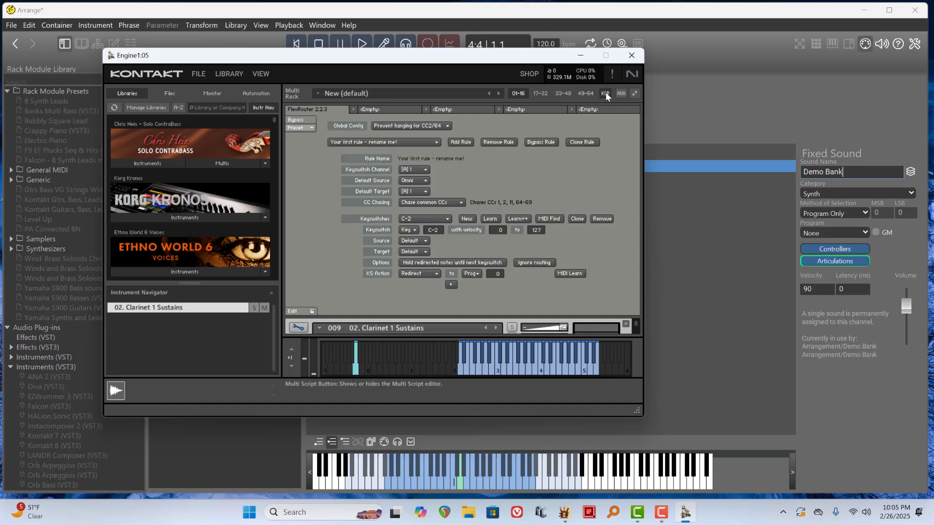
{"action": "left_click", "coordinate": [606, 92]}
{"action": "left_click", "coordinate": [631, 55]}
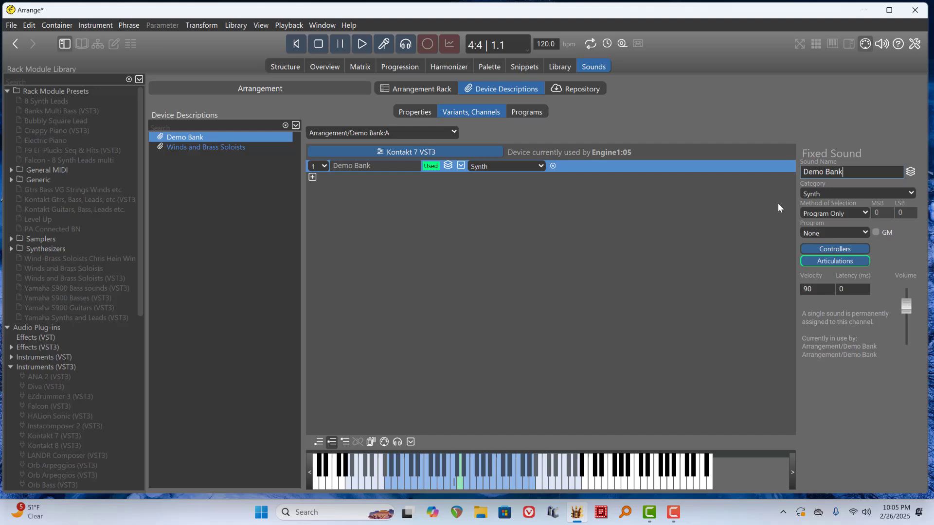
Review the Demo Bank's custom articulations, checking the keyswitches of the guitar and clarinet entries and how a new articulation is added
{"action": "left_click", "coordinate": [841, 261]}
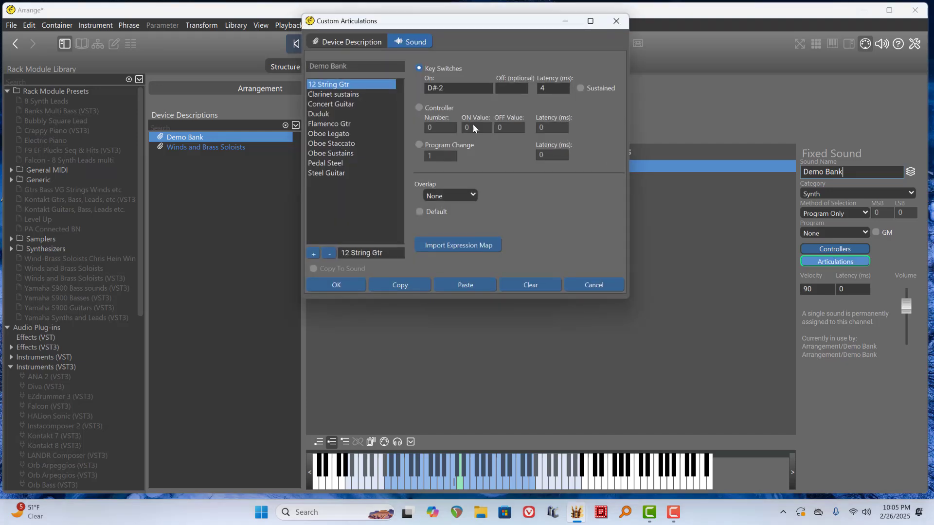
{"action": "left_click", "coordinate": [338, 96]}
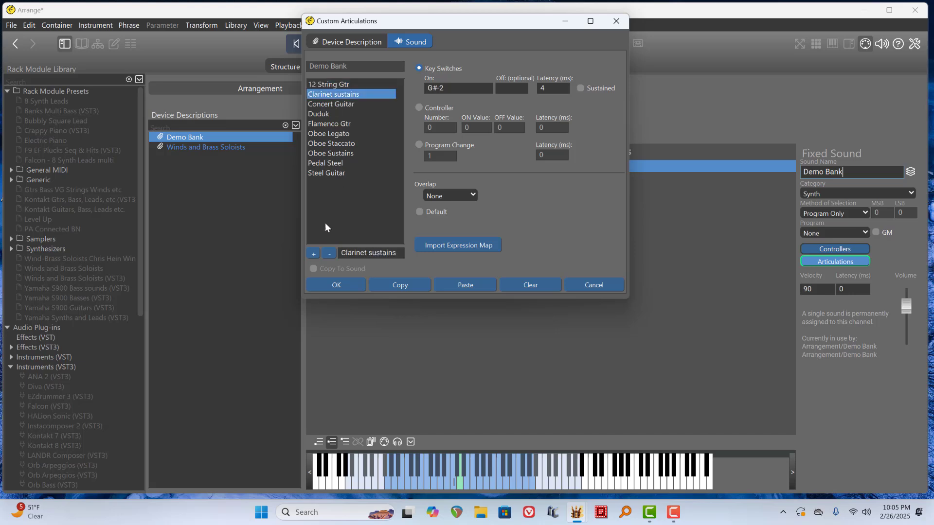
{"action": "left_click", "coordinate": [314, 254]}
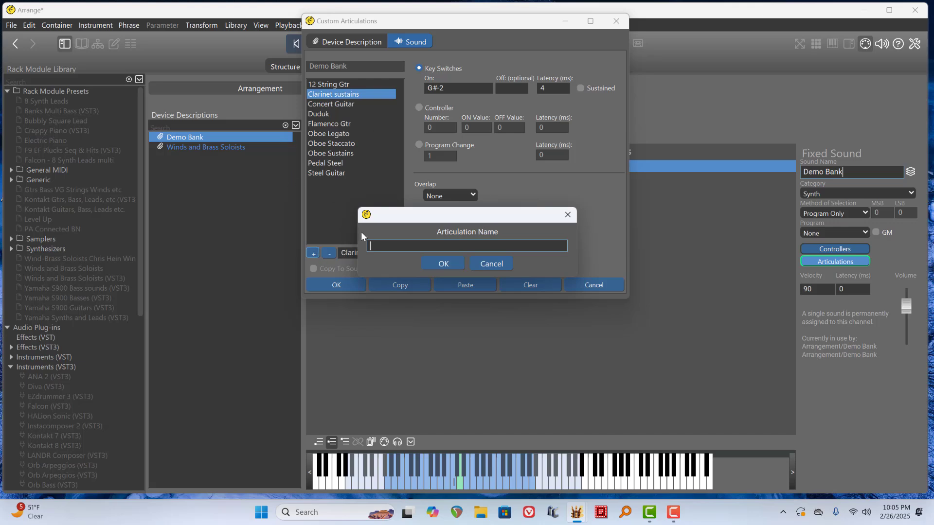
{"action": "left_click", "coordinate": [483, 261]}
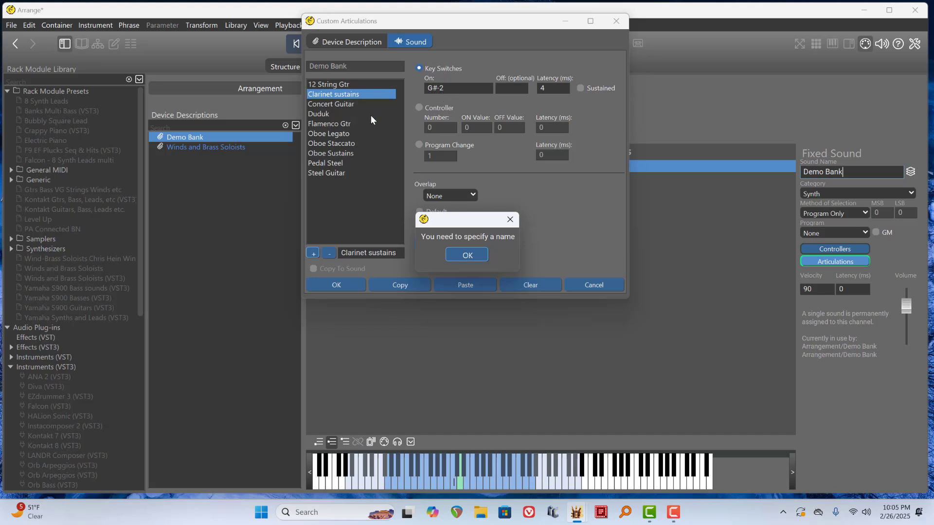
{"action": "left_click", "coordinate": [459, 253]}
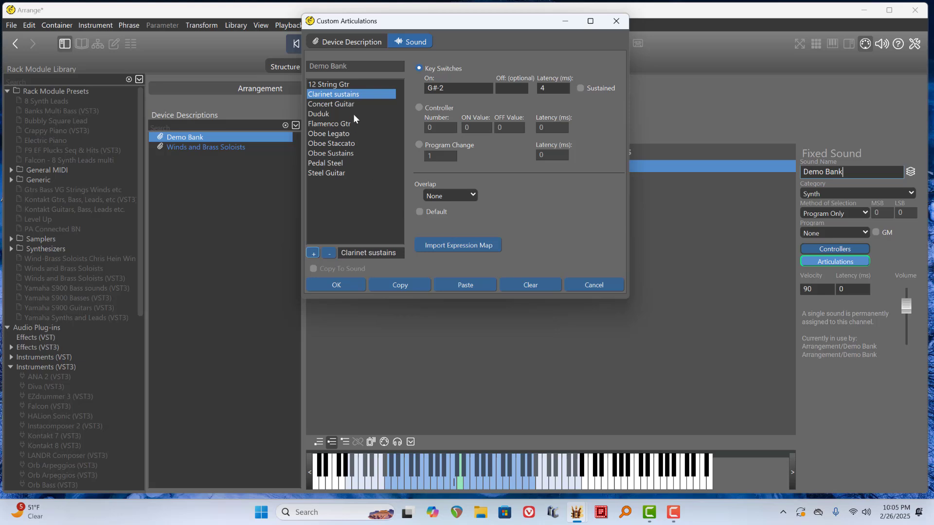
{"action": "left_click", "coordinate": [343, 86]}
{"action": "left_click", "coordinate": [337, 103]}
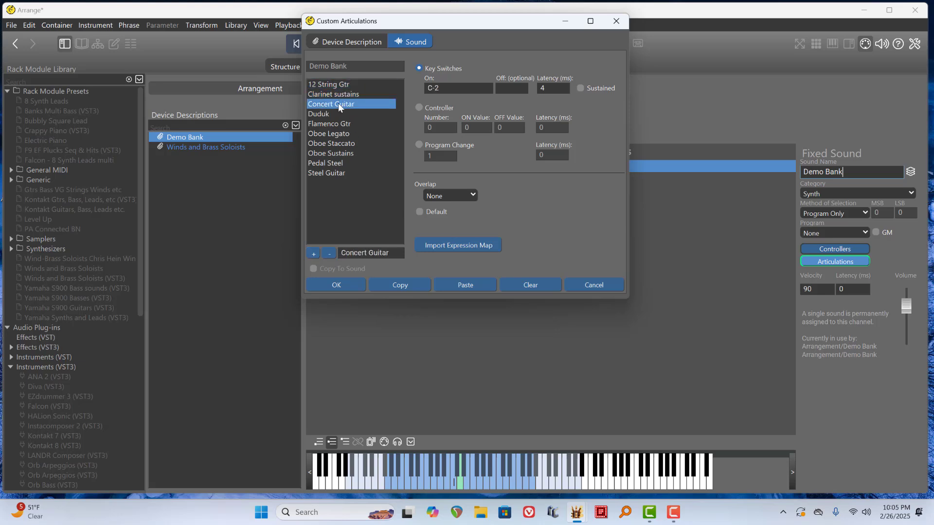
{"action": "left_click", "coordinate": [336, 121]}
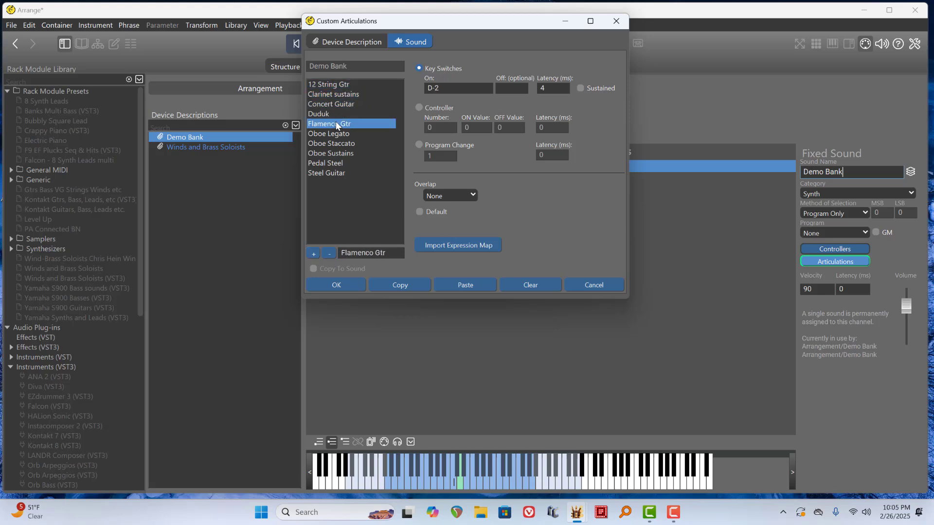
{"action": "left_click", "coordinate": [591, 287]}
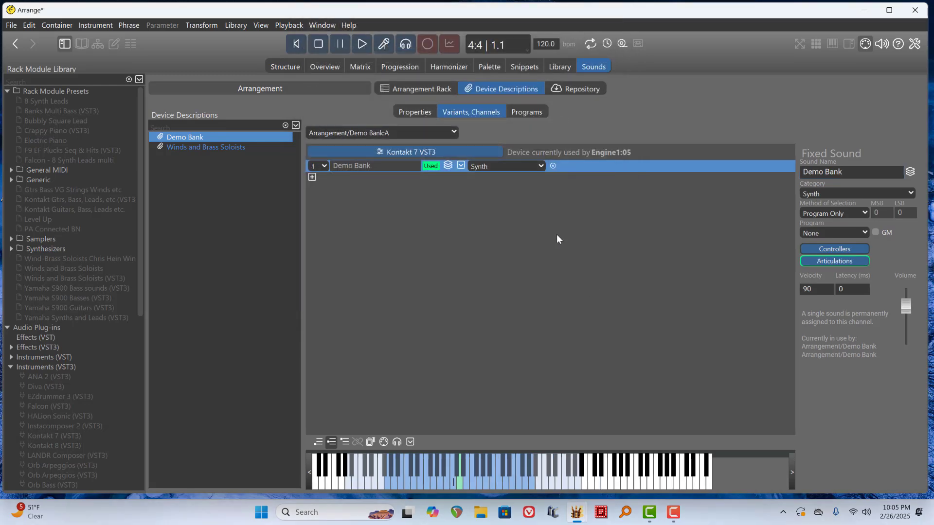
Copy the Demo Bank fixed sound on channel 1 to the user bank and show the device's programs
{"action": "left_click", "coordinate": [461, 166]}
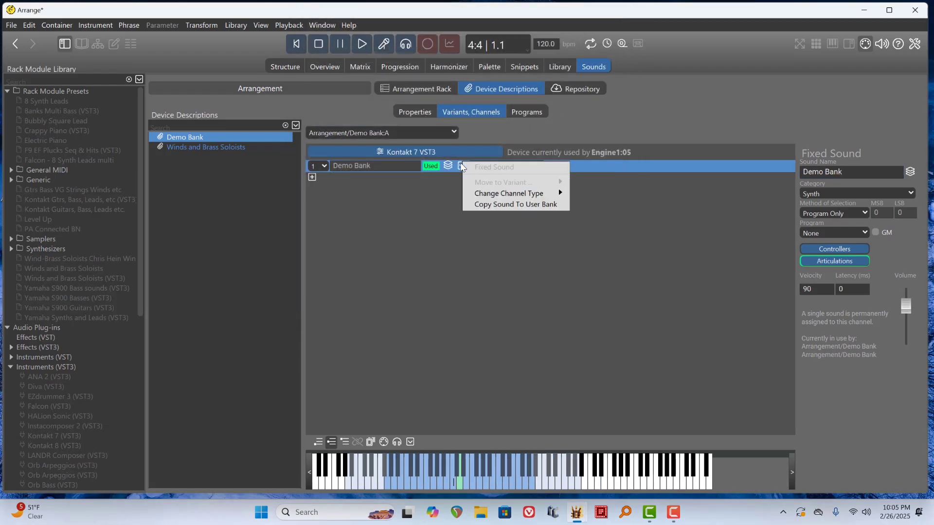
{"action": "left_click", "coordinate": [497, 205]}
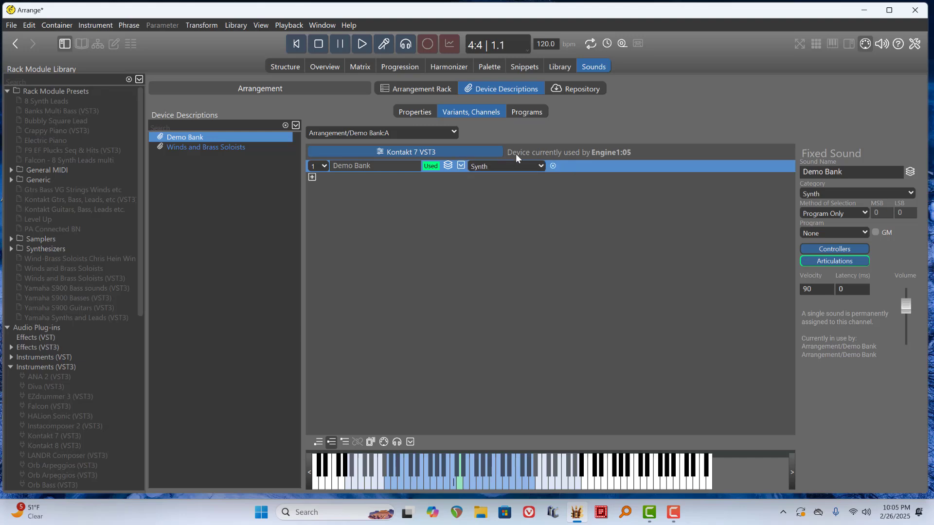
{"action": "left_click", "coordinate": [539, 110]}
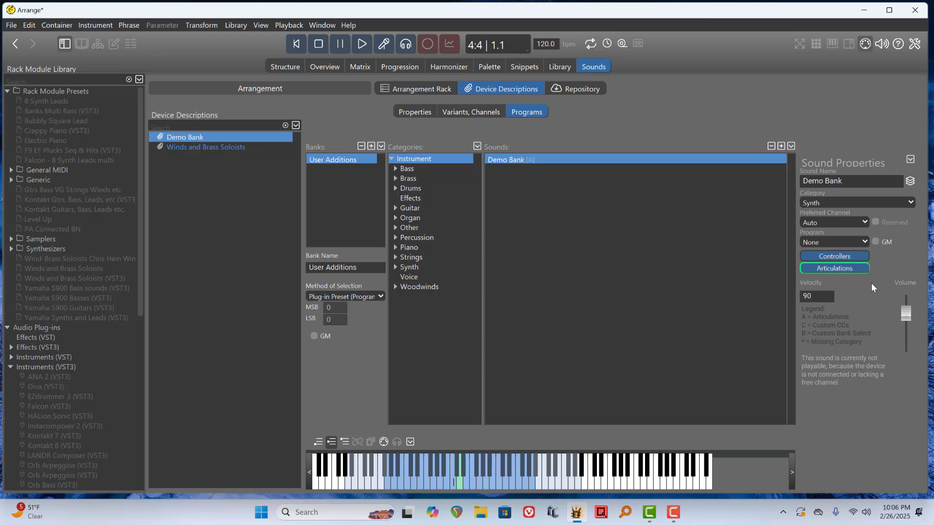
Review the articulations of the copied Demo Bank sound and the selection methods available for the User Additions bank
{"action": "left_click", "coordinate": [845, 268]}
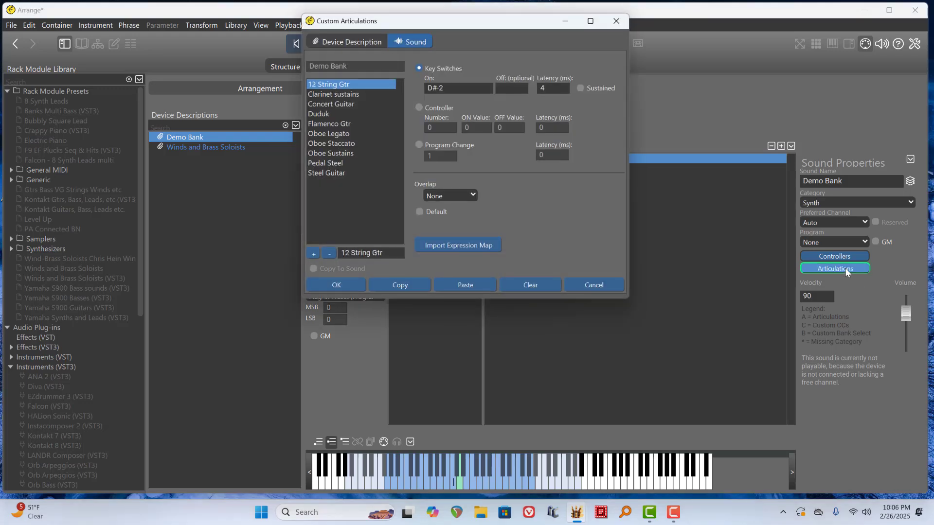
{"action": "left_click", "coordinate": [587, 286]}
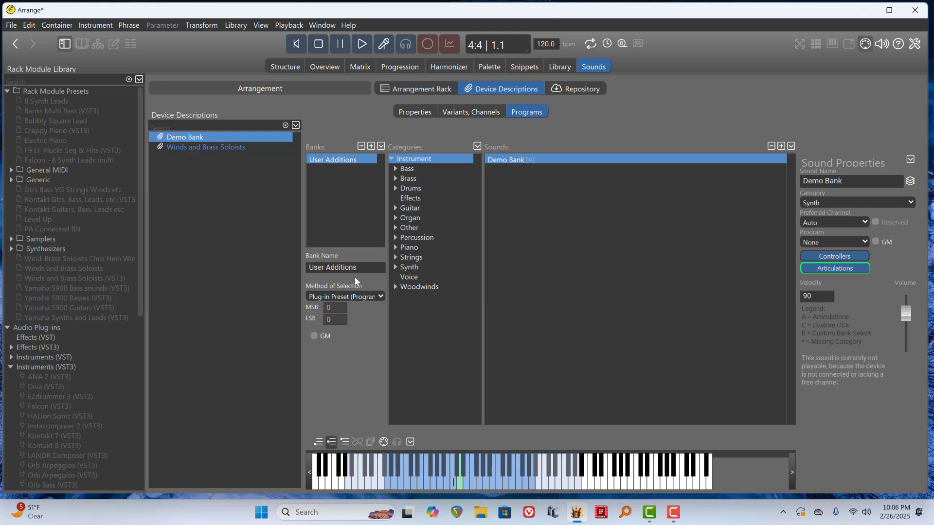
{"action": "left_click", "coordinate": [352, 297]}
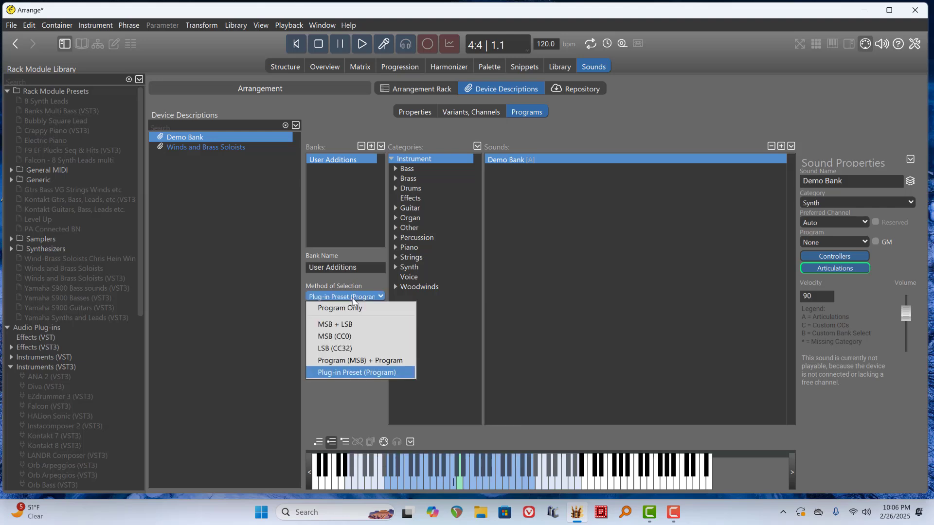
{"action": "left_click", "coordinate": [341, 373]}
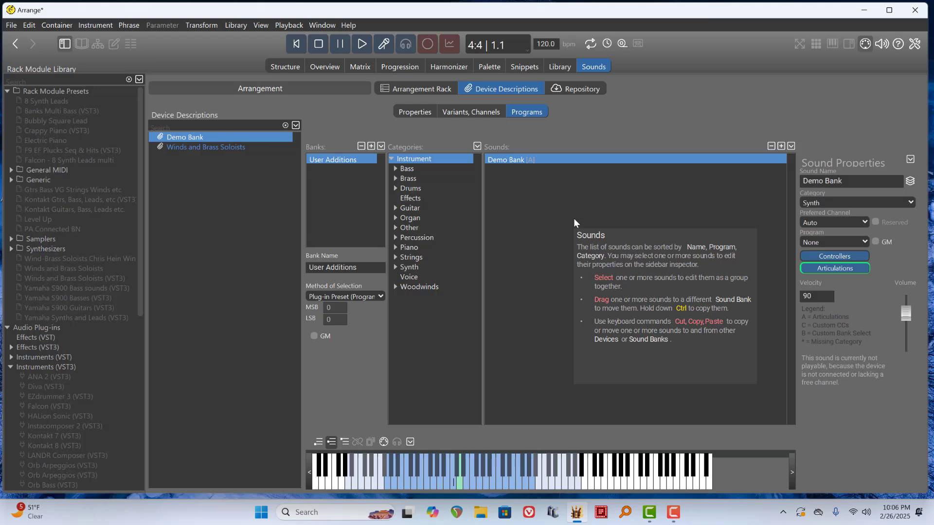
Delete all the notes in the Demo Bank track and remove the Demo Bank instrument from the entire arrangement
{"action": "left_click", "coordinate": [286, 67]}
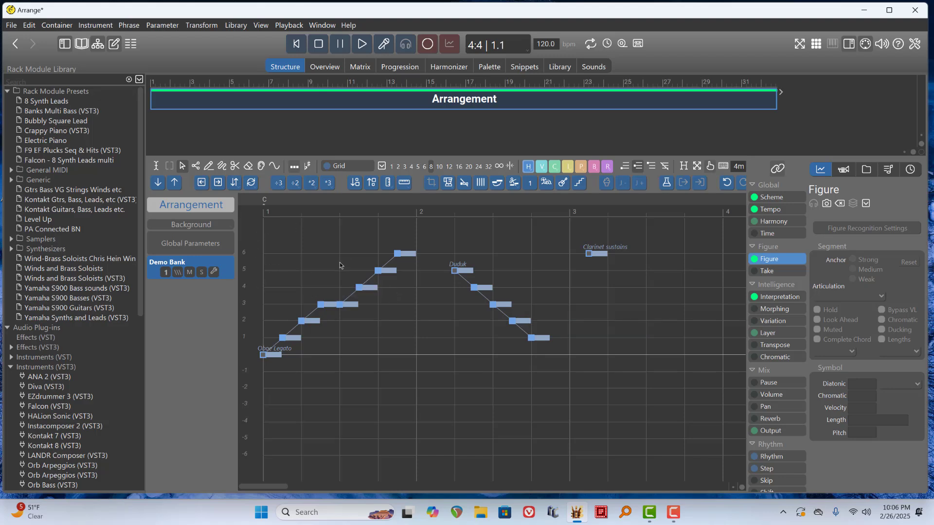
{"action": "left_click", "coordinate": [308, 259]}
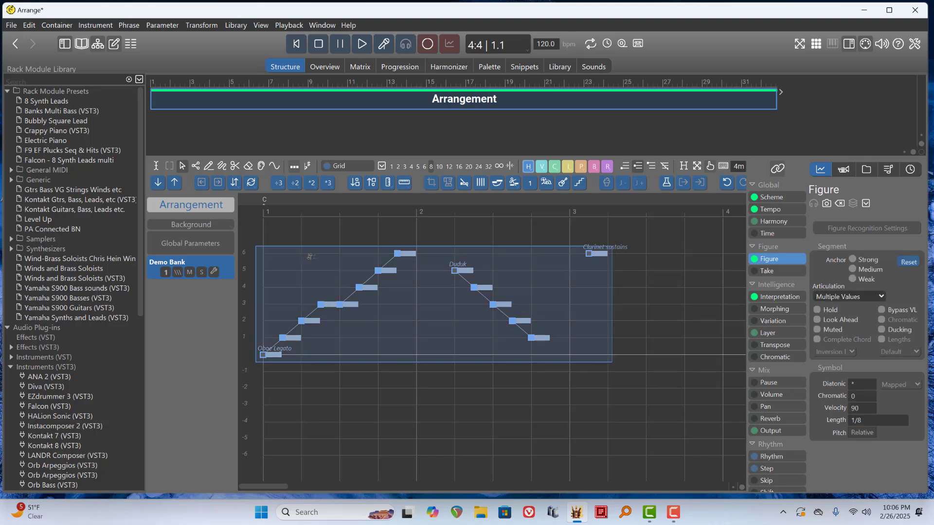
{"action": "key", "text": "Delete"}
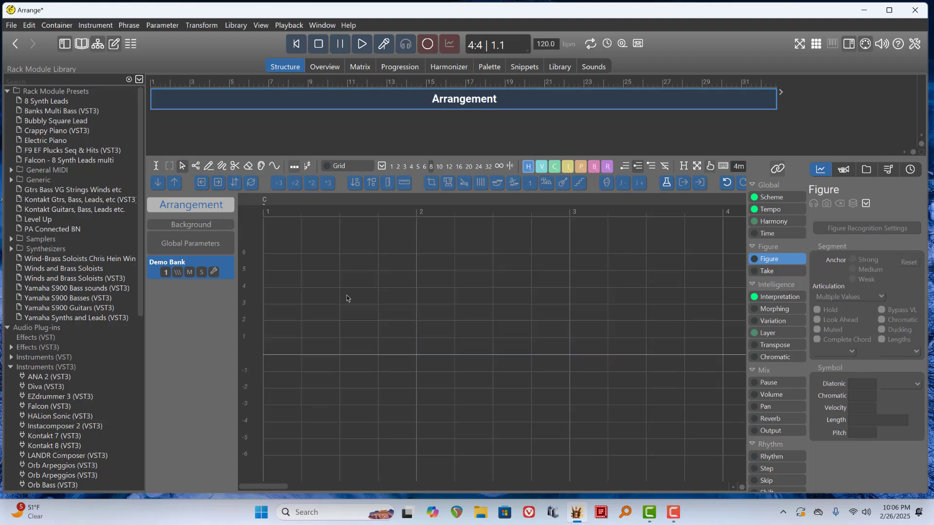
{"action": "right_click", "coordinate": [230, 263]}
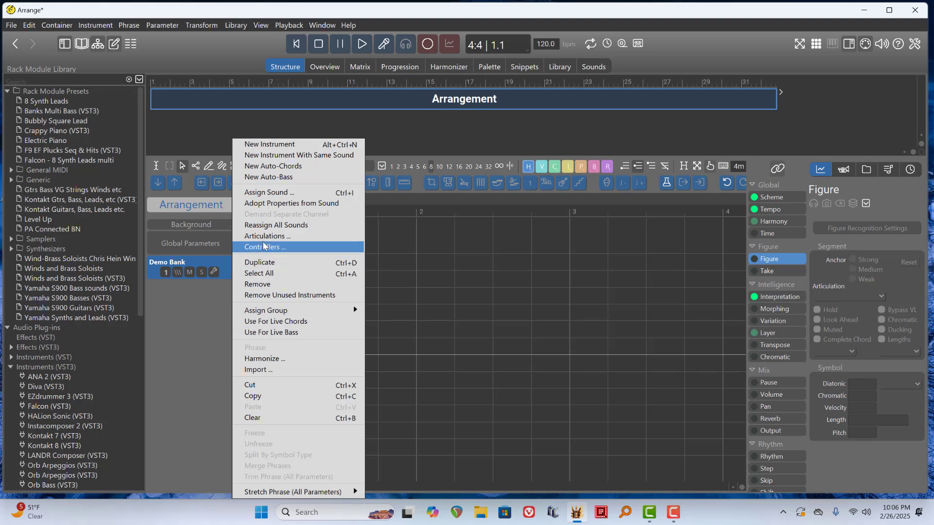
{"action": "left_click", "coordinate": [267, 284]}
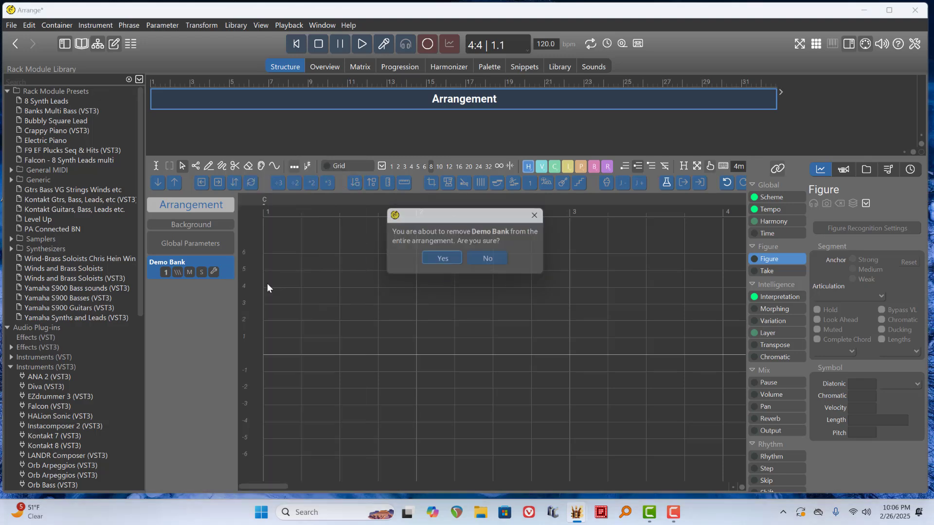
{"action": "left_click", "coordinate": [442, 261]}
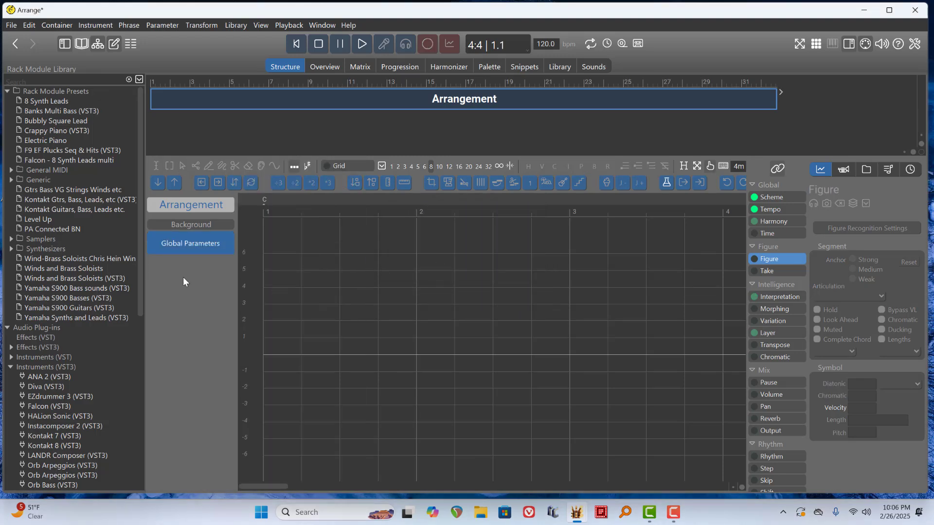
Add a new instrument to the arrangement and assign it the Demo Bank sound from the Demo Bank device
{"action": "right_click", "coordinate": [378, 337]}
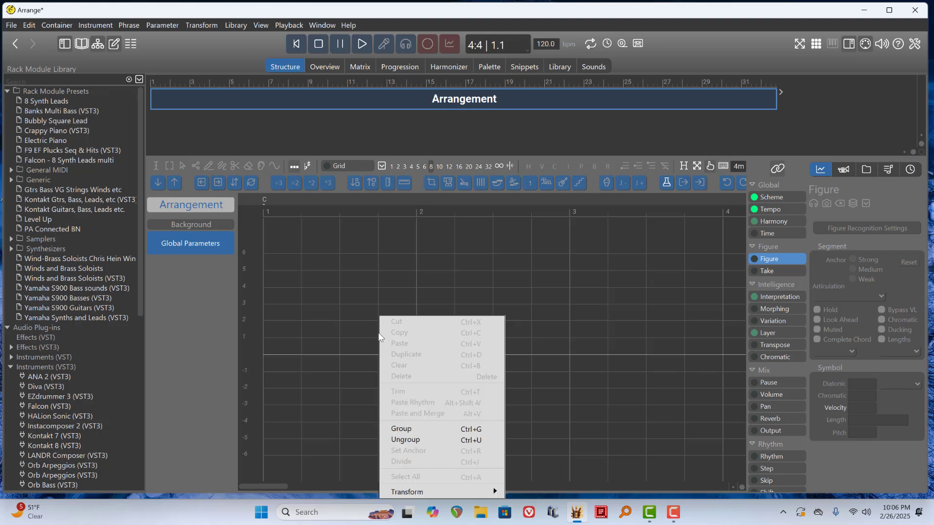
{"action": "left_click", "coordinate": [339, 317]}
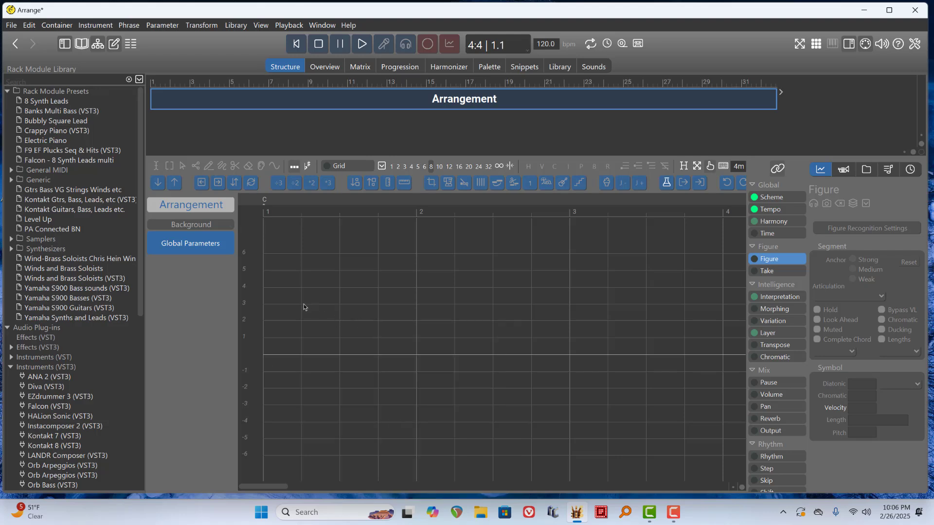
{"action": "left_click", "coordinate": [218, 242]}
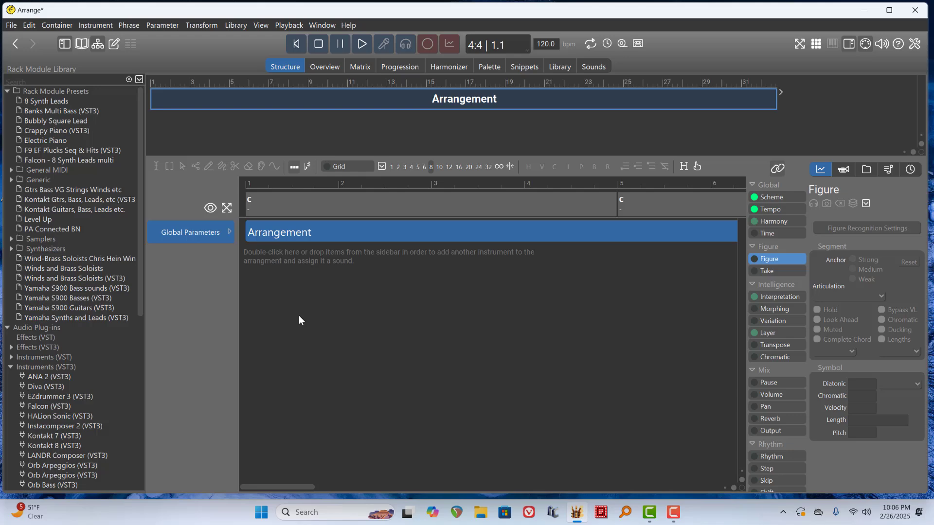
{"action": "right_click", "coordinate": [364, 331]}
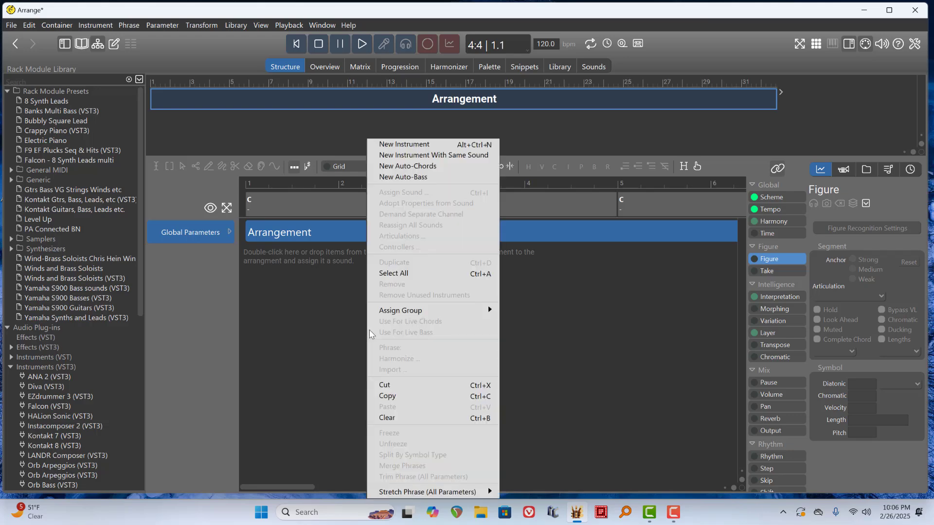
{"action": "left_click", "coordinate": [393, 145]}
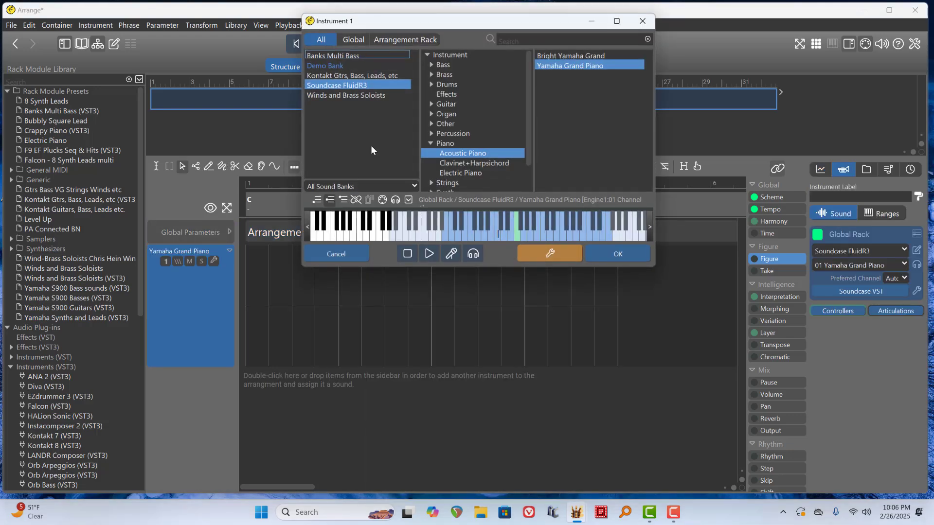
{"action": "left_click", "coordinate": [316, 67]}
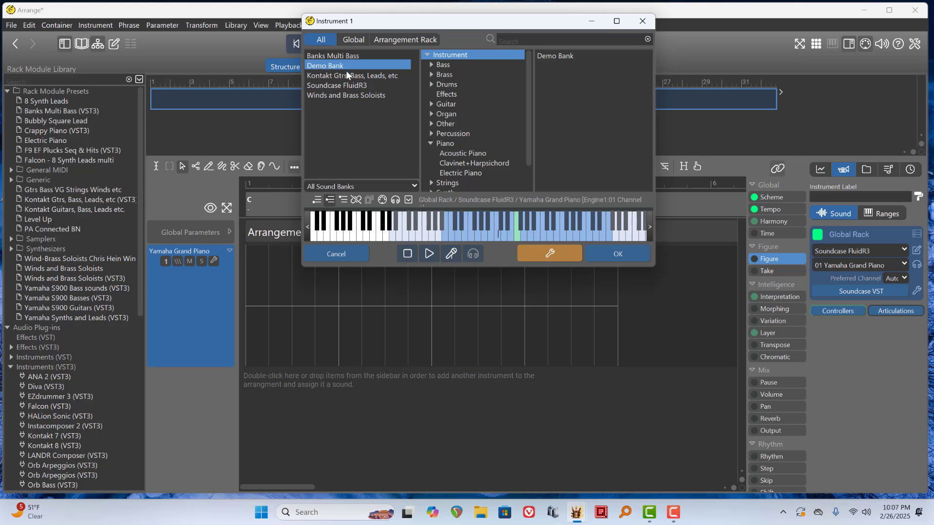
{"action": "left_click", "coordinate": [546, 56]}
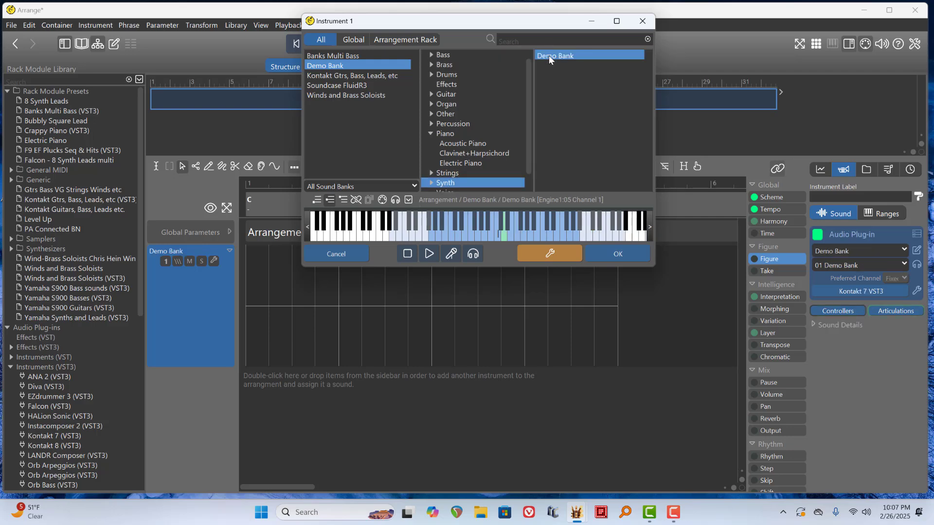
{"action": "left_click", "coordinate": [593, 253]}
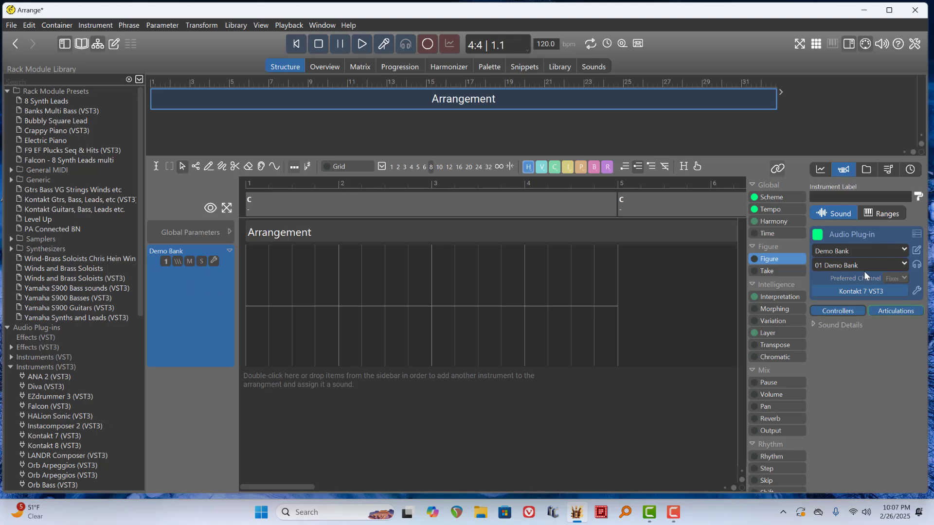
Draw a rising line of eighth notes across the first bar of the Demo Bank track and check the instrument's custom articulations
{"action": "left_click", "coordinate": [212, 167]}
{"action": "mouse_move", "coordinate": [259, 319]}
{"action": "left_mouse_down"}
{"action": "mouse_move", "coordinate": [335, 291]}
{"action": "mouse_move", "coordinate": [343, 273]}
{"action": "left_mouse_up"}
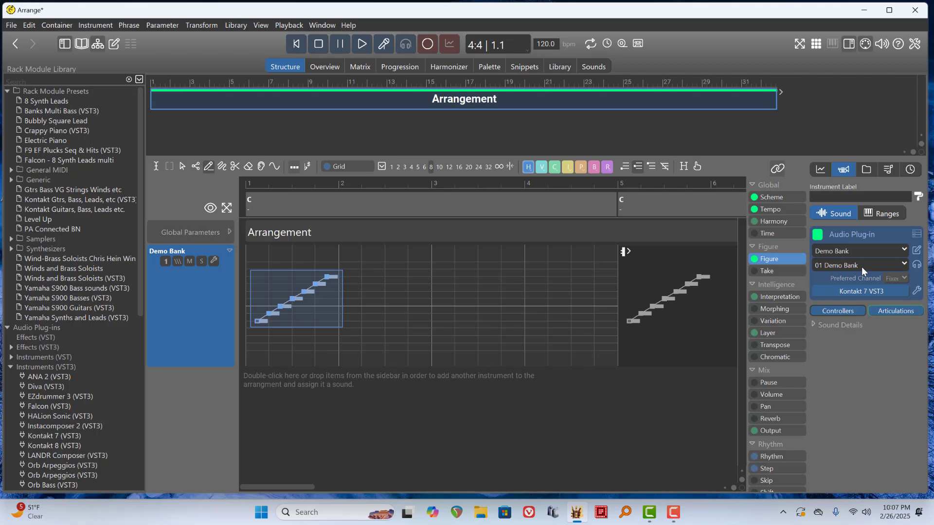
{"action": "left_click", "coordinate": [893, 312]}
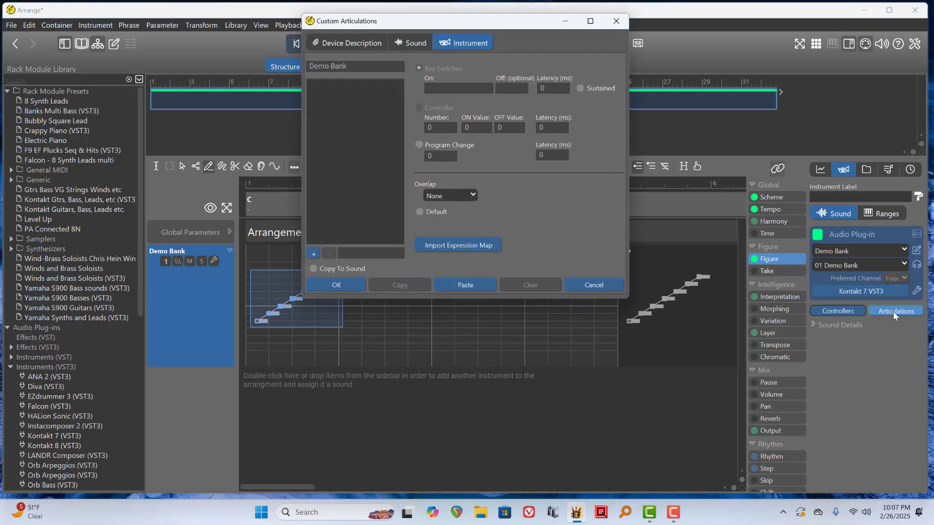
{"action": "left_click", "coordinate": [598, 285]}
Set the articulation of the rising figure segment in the first bar to Oboe Legato
{"action": "left_click", "coordinate": [787, 259]}
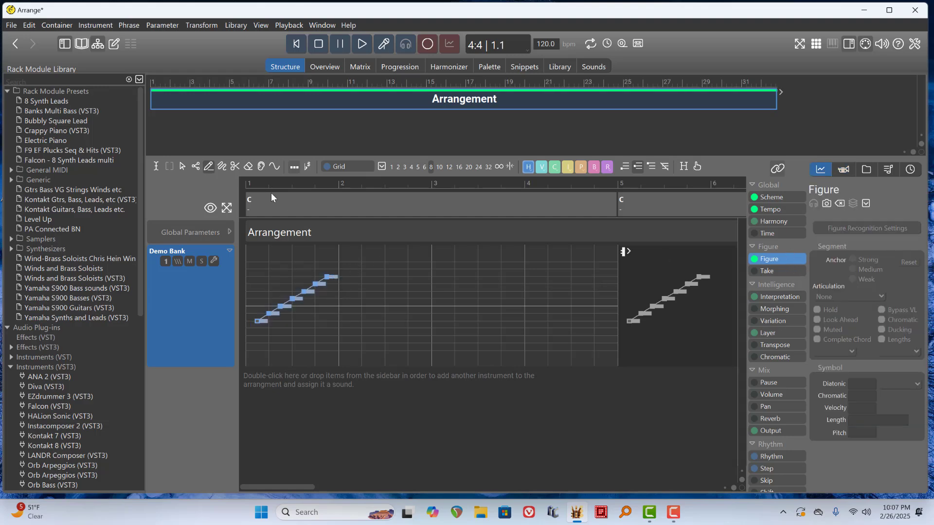
{"action": "left_click", "coordinate": [182, 168]}
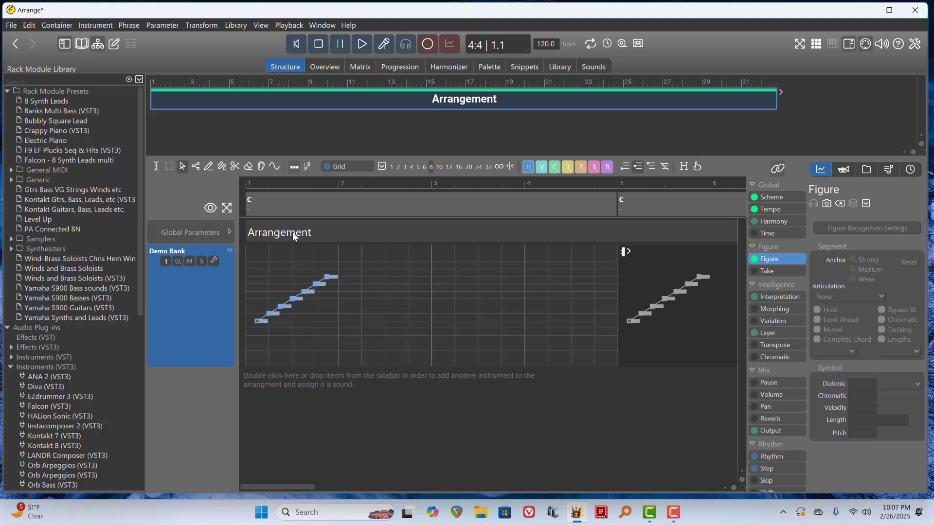
{"action": "left_click", "coordinate": [333, 279]}
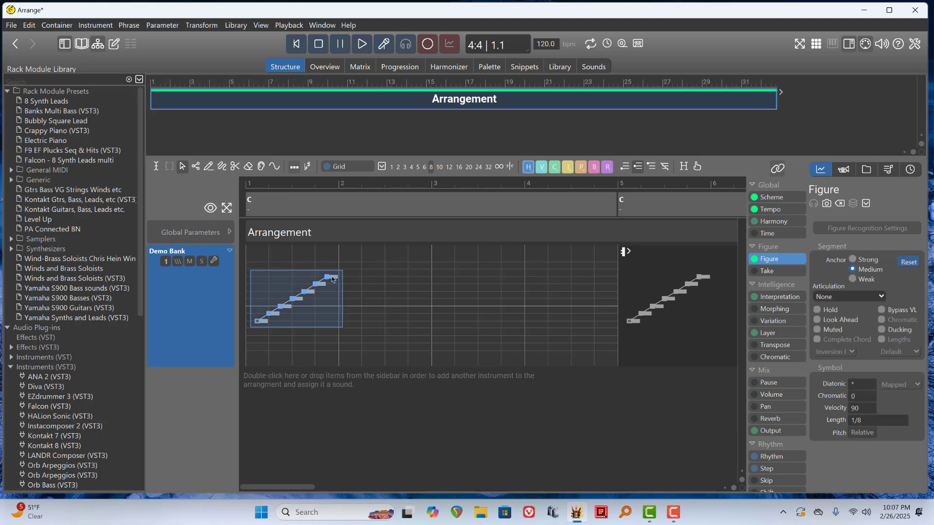
{"action": "left_click", "coordinate": [844, 295]}
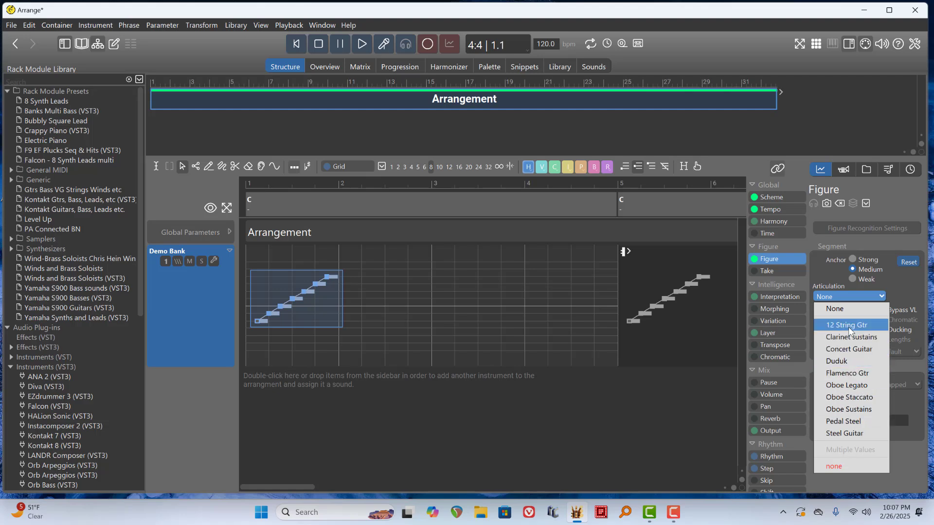
{"action": "left_click", "coordinate": [835, 384]}
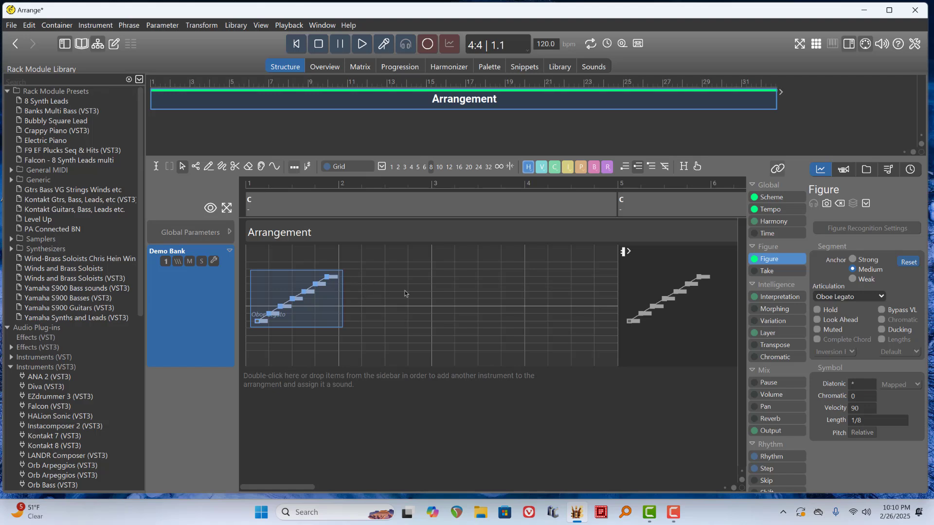
Review the other articulations available for the figure segment, then close the list and deselect the segment
{"action": "left_click", "coordinate": [848, 296]}
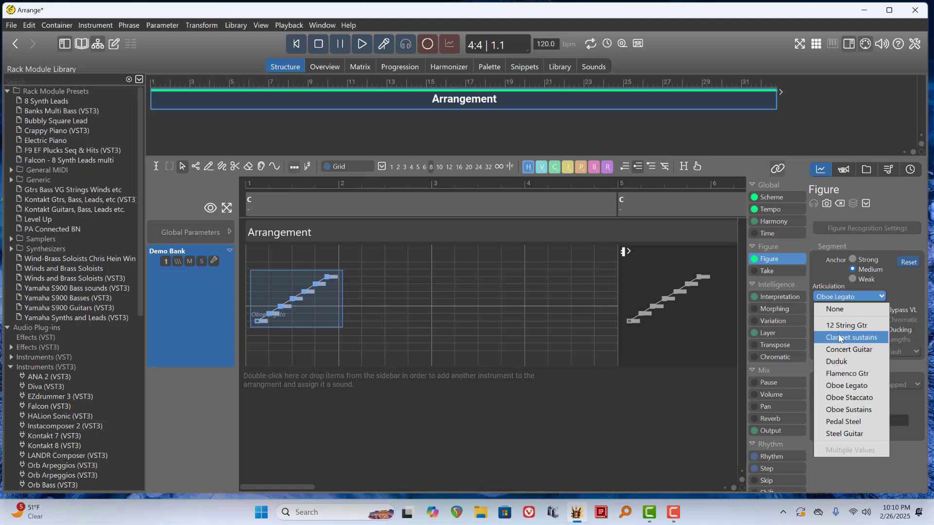
{"action": "left_click", "coordinate": [871, 242]}
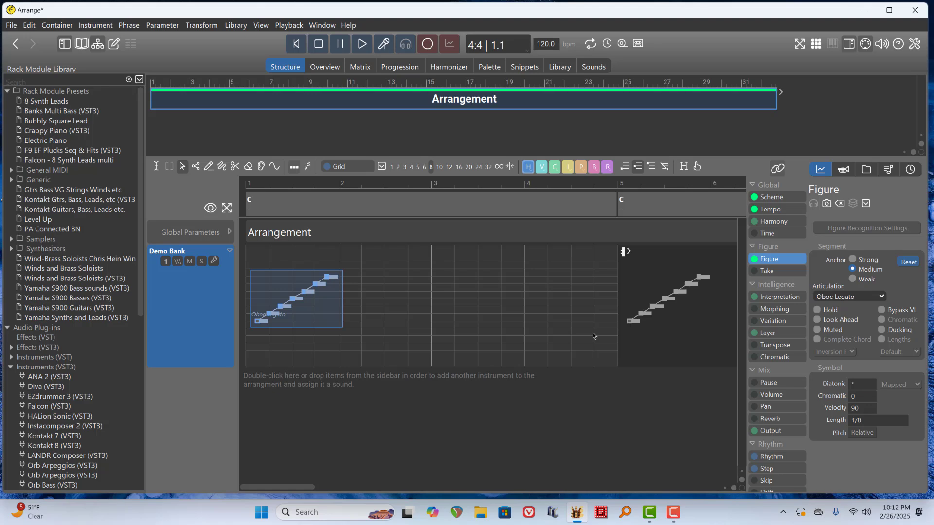
{"action": "left_click", "coordinate": [207, 307]}
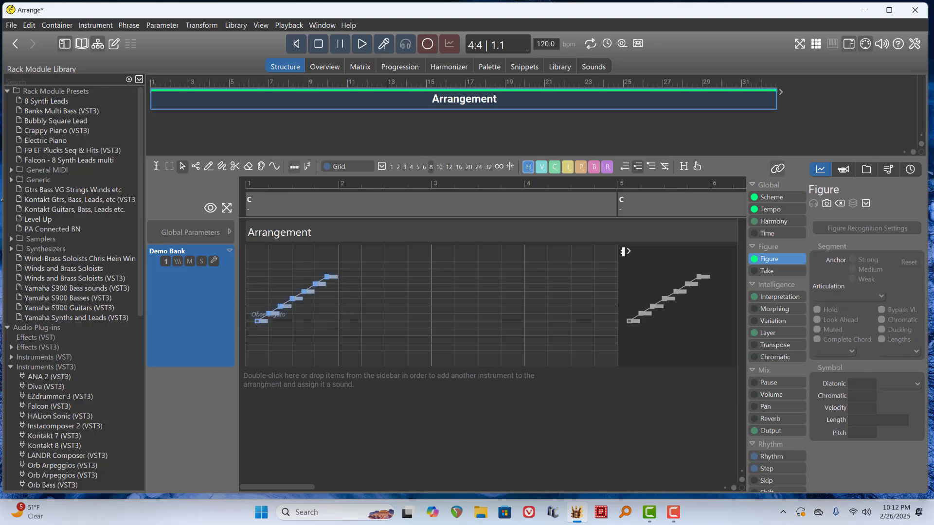